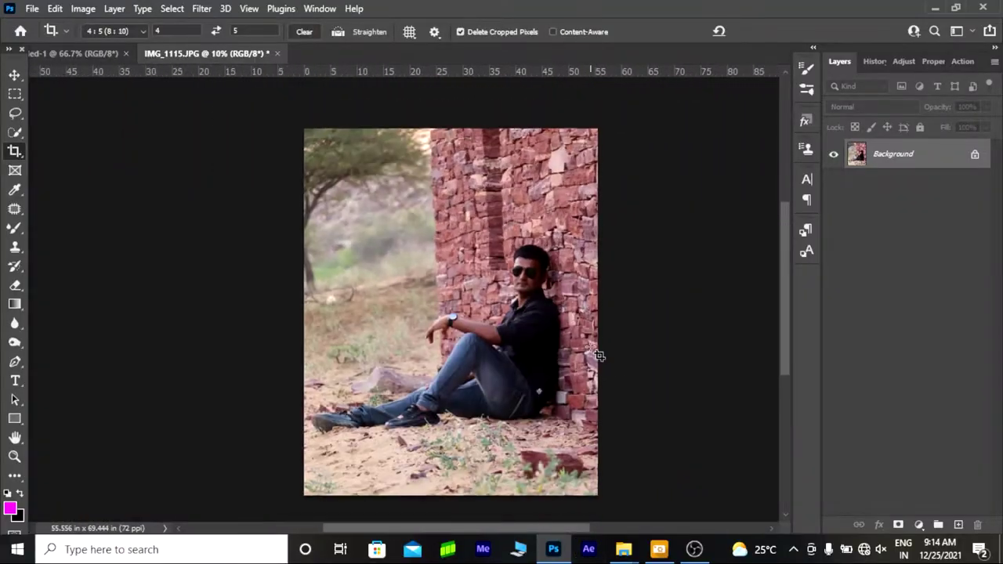
# Step: Grade Layer 1 in Camera Raw: Exposure +0.15, Shadows +21, Whites +14, Blacks +15, Vibrance +23, NR 20, Color NR 13
pyautogui.click(202, 9)
pyautogui.click(262, 113)
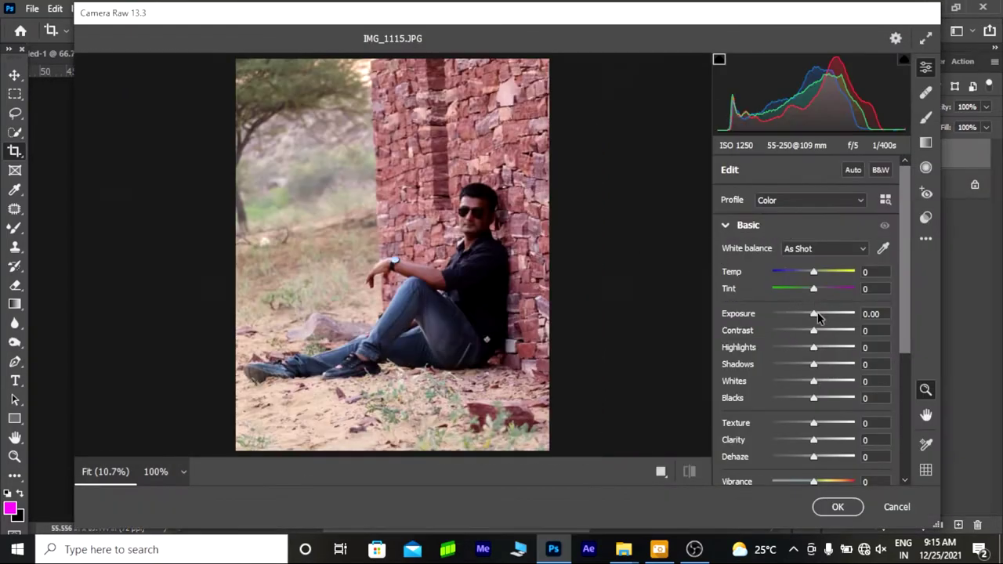
pyautogui.moveTo(814, 366); pyautogui.dragTo(820, 371)
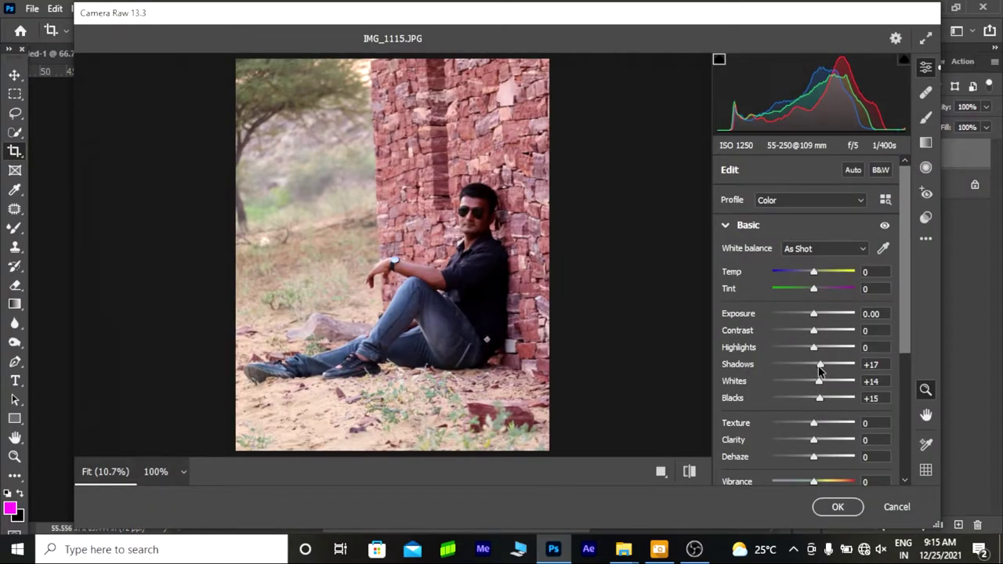
pyautogui.click(445, 231)
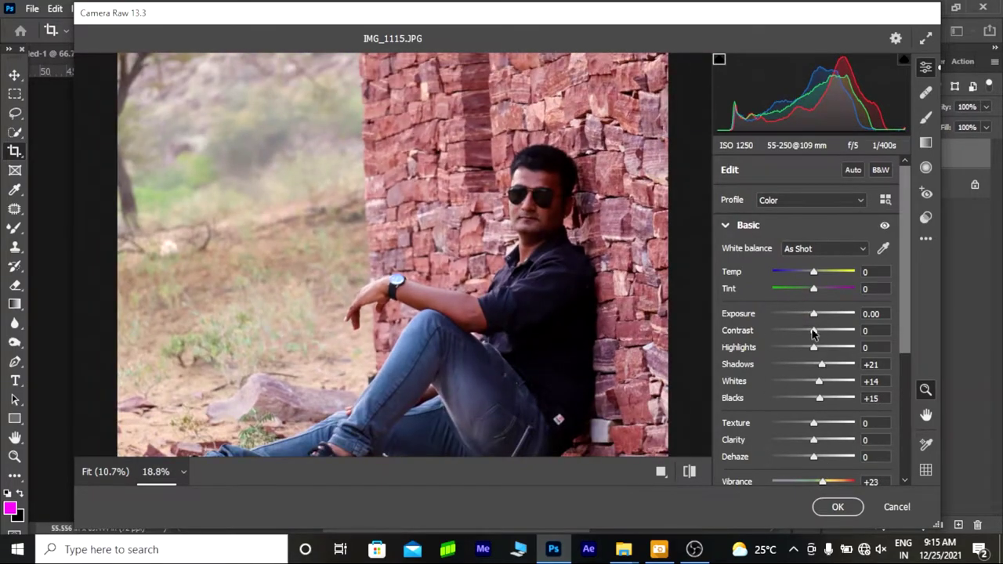
pyautogui.moveTo(813, 313); pyautogui.dragTo(815, 315)
pyautogui.scroll(-3, 365, 222)
pyautogui.scroll(1, 366, 222)
pyautogui.scroll(1, 575, 186)
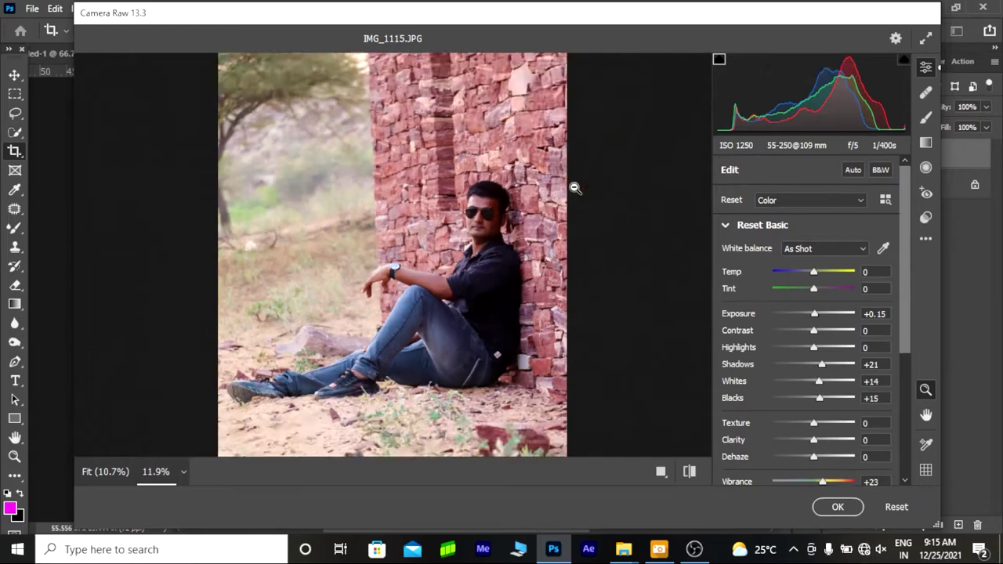
pyautogui.scroll(1, 576, 186)
pyautogui.click(726, 224)
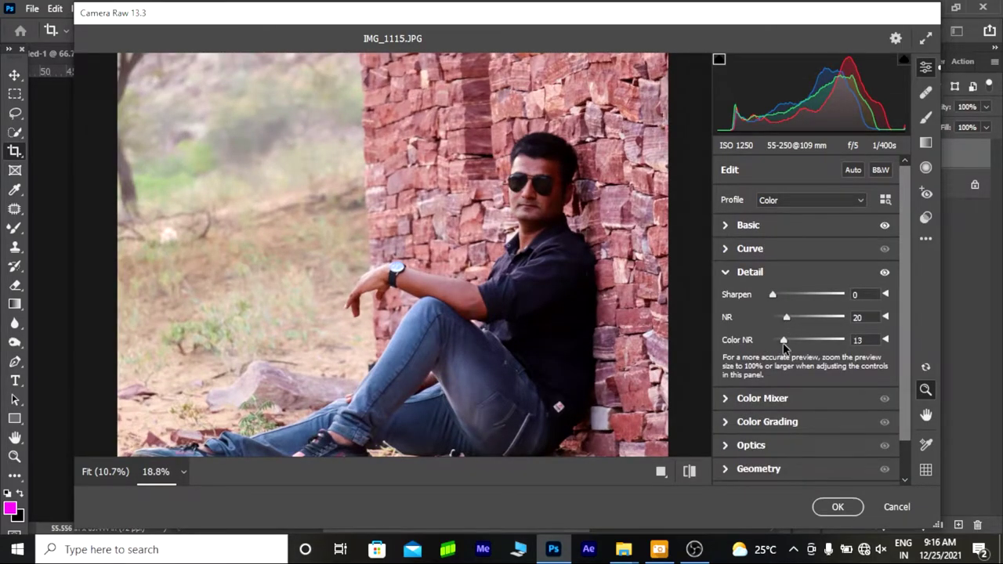
pyautogui.click(725, 272)
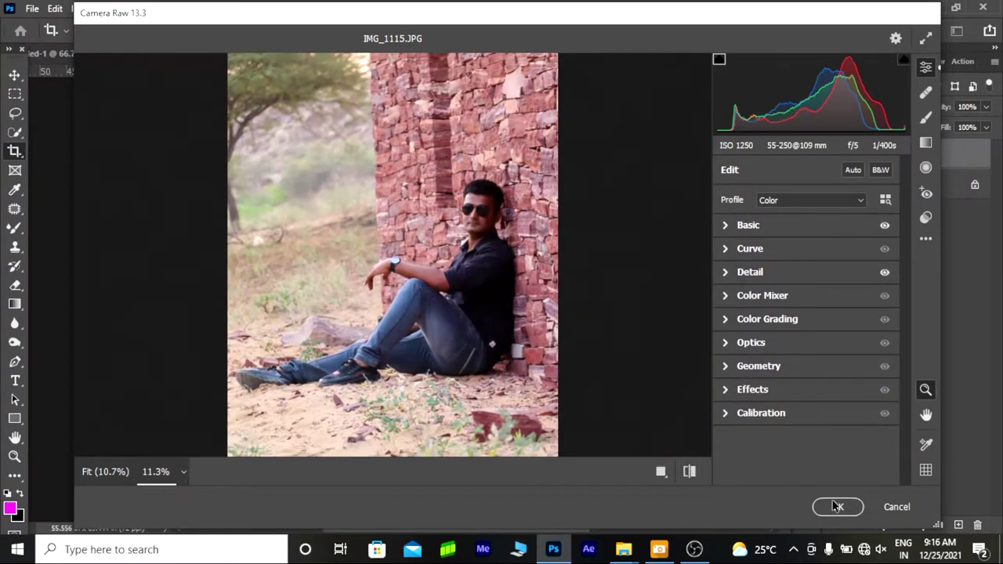
pyautogui.click(838, 507)
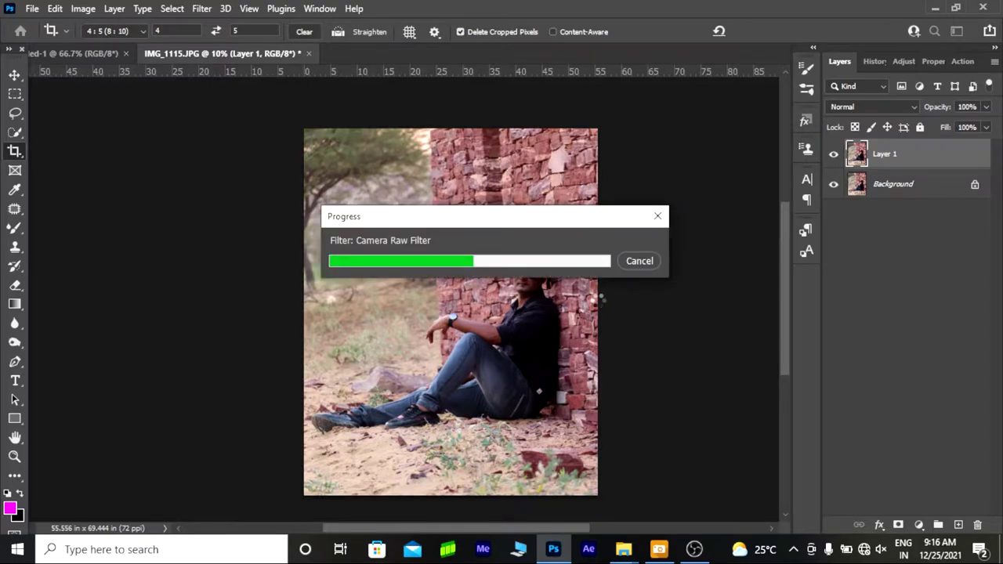
# Step: Pick the Dodge tool, switch to Burn with Shift+O, and inspect the brightened portrait
pyautogui.click(16, 345)
pyautogui.hotkey('shift', 'o')
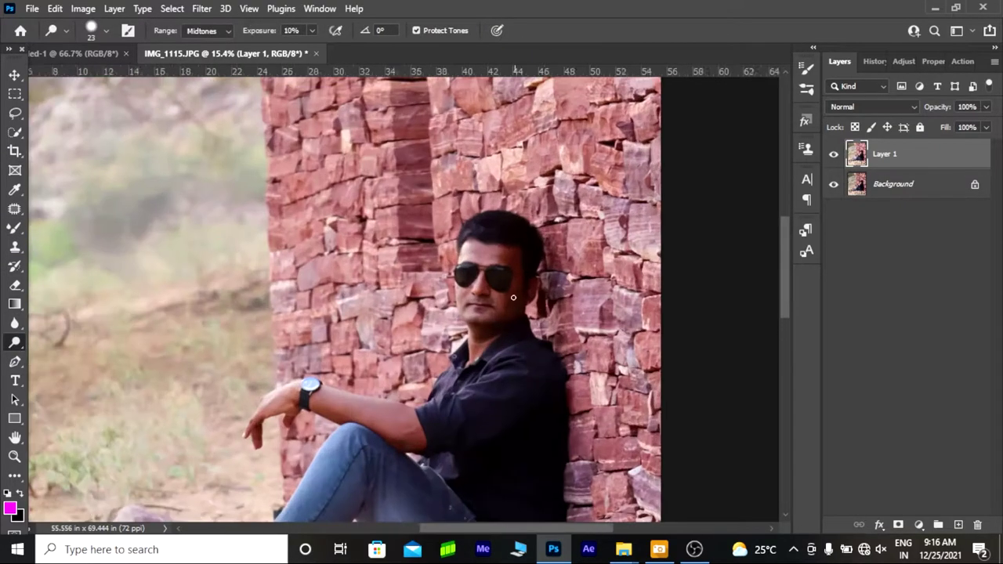
pyautogui.scroll(3, 549, 321)
pyautogui.scroll(2, 510, 294)
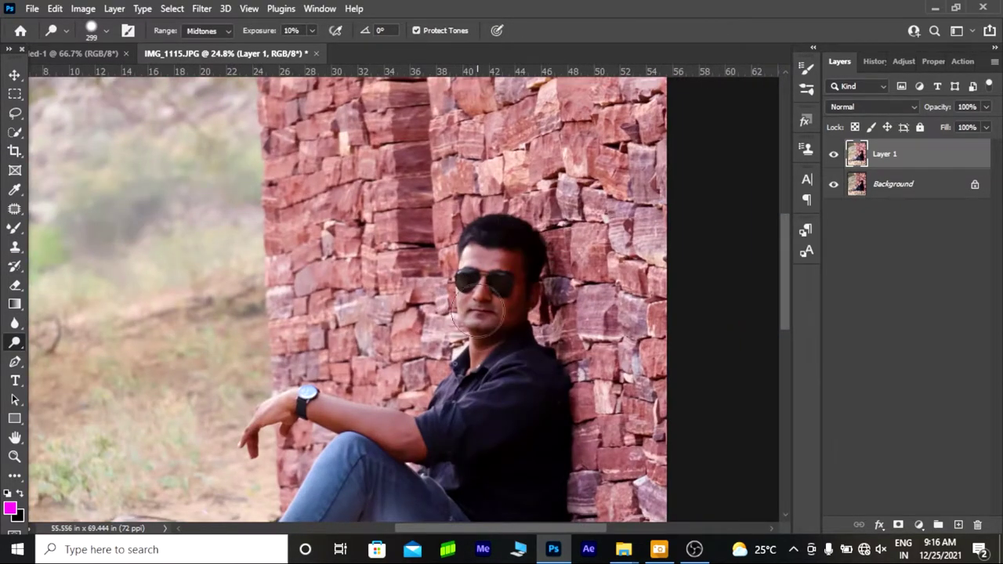
pyautogui.scroll(-3, 509, 294)
pyautogui.scroll(1, 478, 306)
pyautogui.scroll(-2, 430, 417)
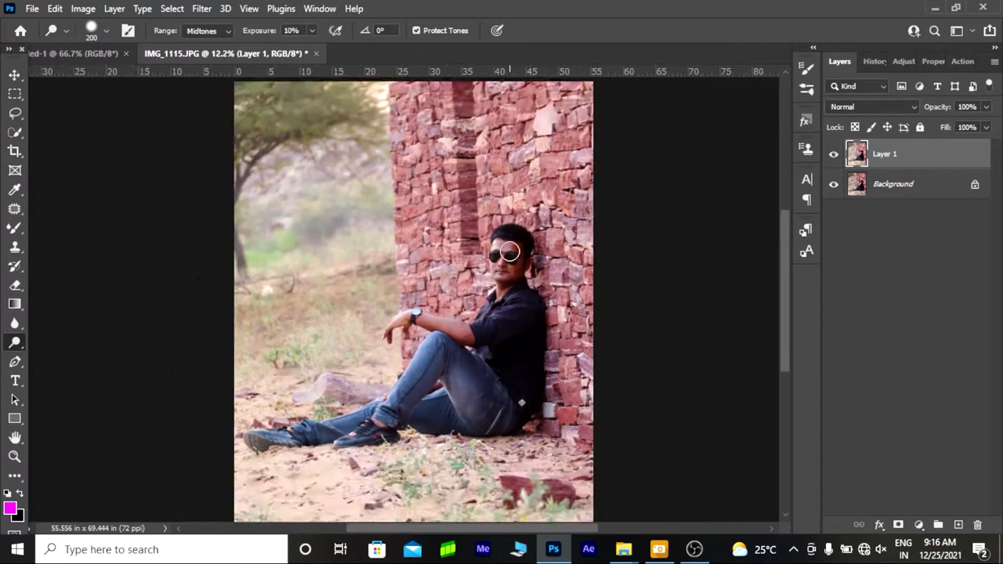
pyautogui.scroll(5, 466, 392)
pyautogui.scroll(-4, 466, 392)
pyautogui.scroll(1, 582, 407)
pyautogui.scroll(4, 552, 294)
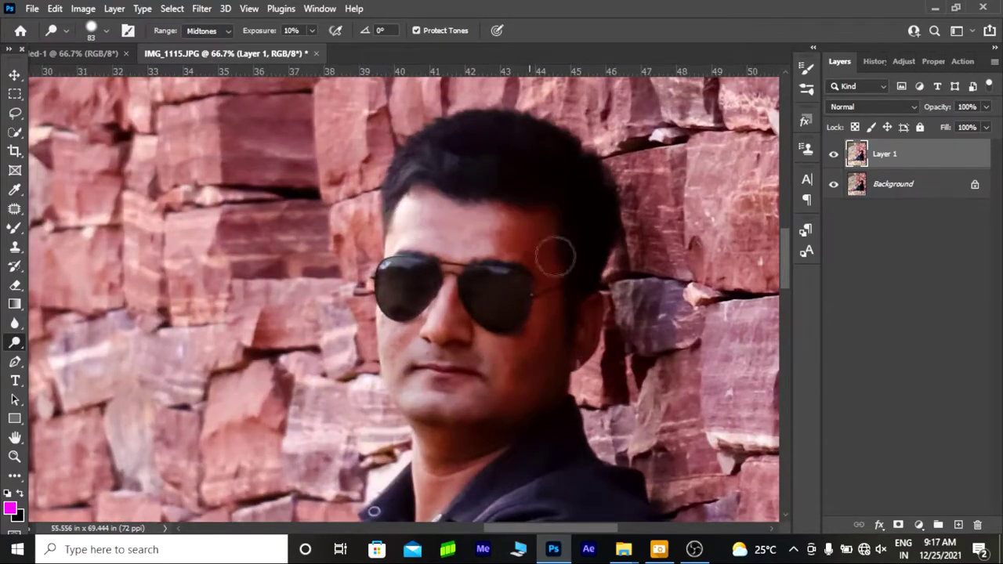
pyautogui.scroll(-4, 529, 422)
pyautogui.scroll(1, 486, 361)
pyautogui.scroll(4, 501, 352)
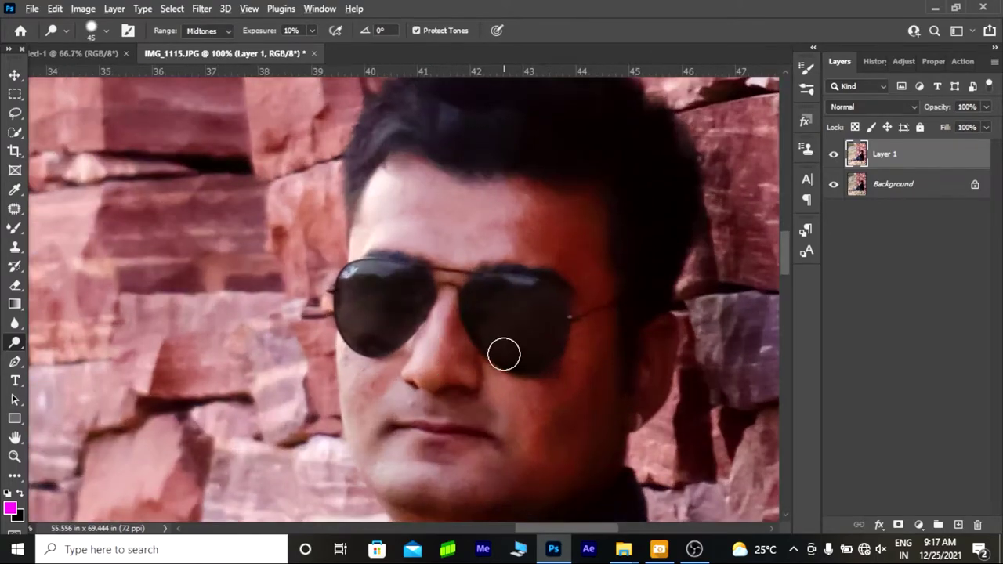
pyautogui.scroll(-1, 458, 371)
pyautogui.scroll(-2, 480, 388)
pyautogui.scroll(-2, 478, 392)
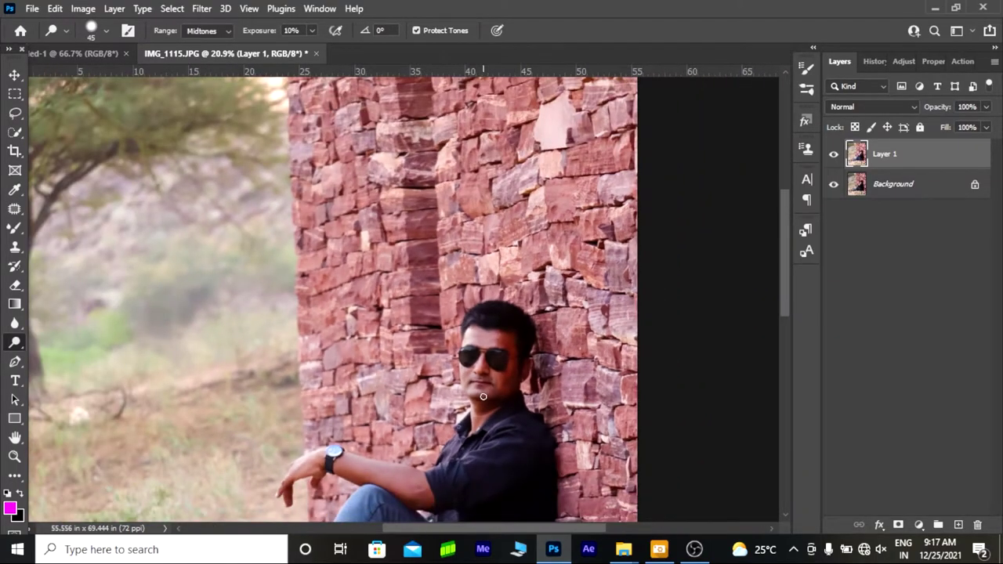
# Step: Switch to the Patch tool for removing unwanted details
pyautogui.press('j')
pyautogui.scroll(-2, 502, 439)
pyautogui.scroll(1, 521, 473)
# Step: Patch away the grass blade under the jeans and deselect
pyautogui.scroll(4, 326, 363)
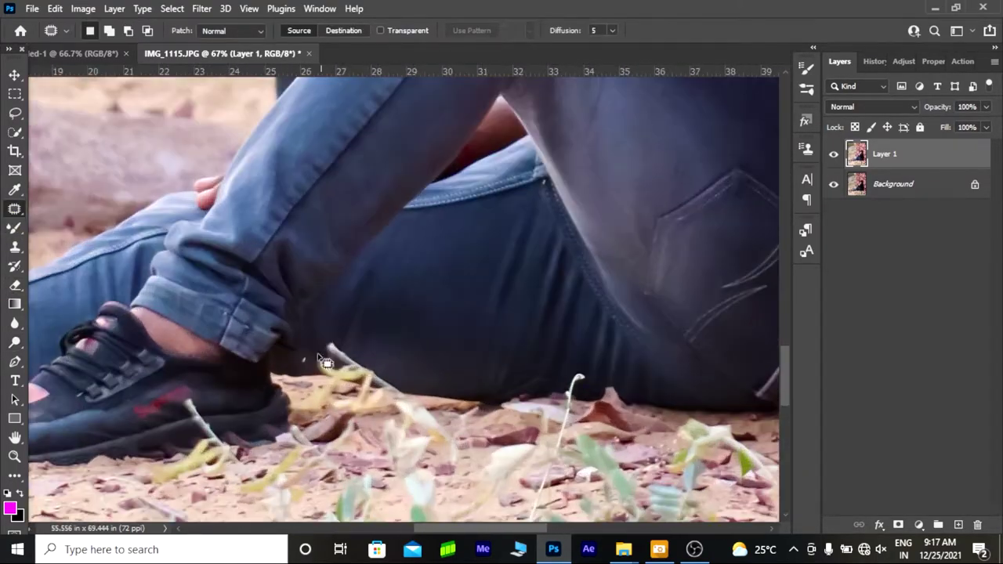
pyautogui.moveTo(377, 379); pyautogui.dragTo(323, 381)
pyautogui.hotkey('ctrl', 'd')
pyautogui.scroll(-2, 345, 377)
# Step: Lasso the grass tip beneath the jeans and content-aware fill it
pyautogui.press('l')
pyautogui.scroll(2, 375, 369)
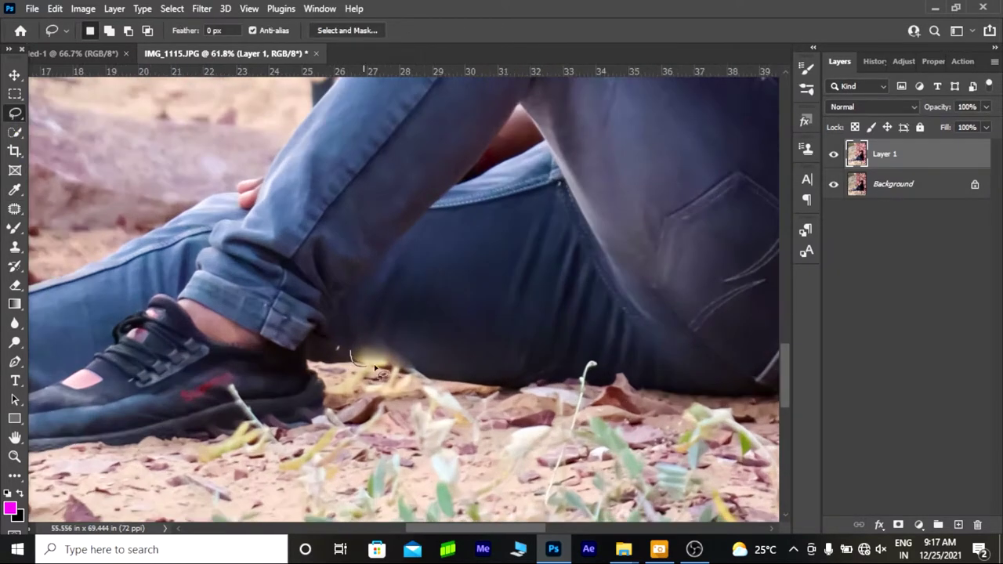
pyautogui.moveTo(375, 368); pyautogui.dragTo(409, 343)
pyautogui.rightClick(409, 342)
pyautogui.click(437, 215)
pyautogui.press('Return')
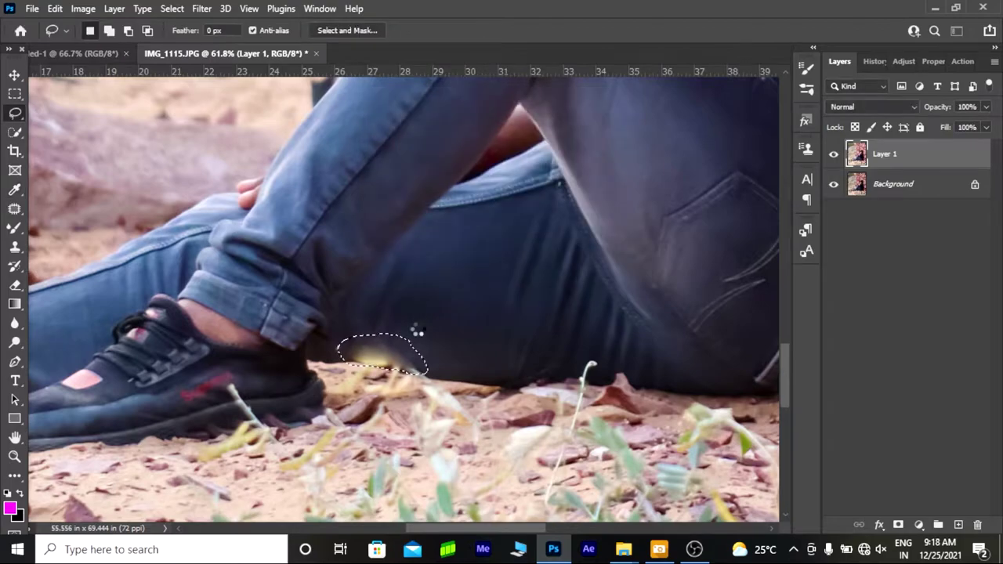
pyautogui.scroll(-1, 493, 345)
pyautogui.scroll(-2, 491, 344)
pyautogui.scroll(3, 491, 343)
pyautogui.click(484, 213)
# Step: Content-aware fill the leftover grass under the jeans and beside the boot
pyautogui.moveTo(397, 337); pyautogui.dragTo(424, 329)
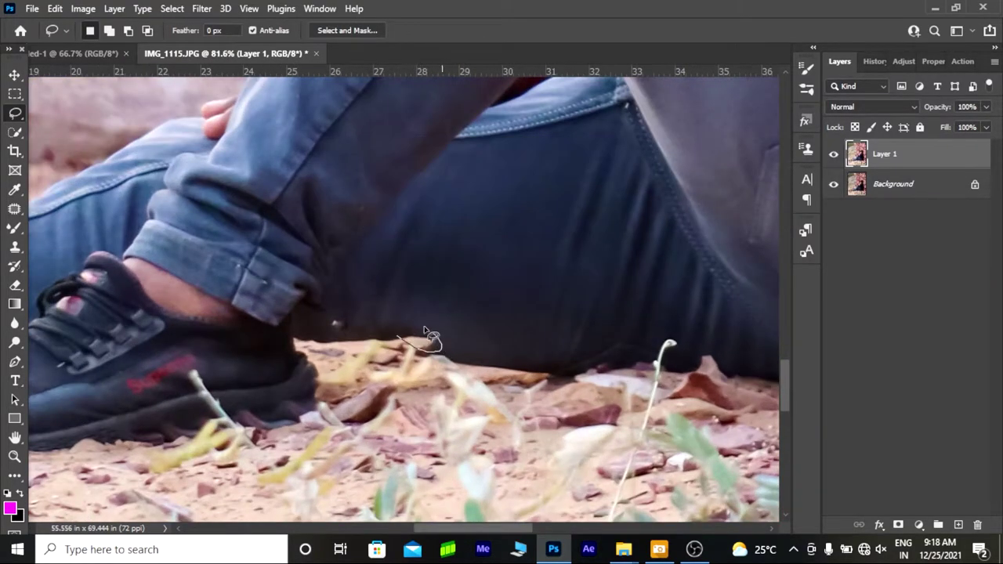
pyautogui.hotkey('shift', 'BackSpace')
pyautogui.click(576, 120)
pyautogui.scroll(1, 398, 340)
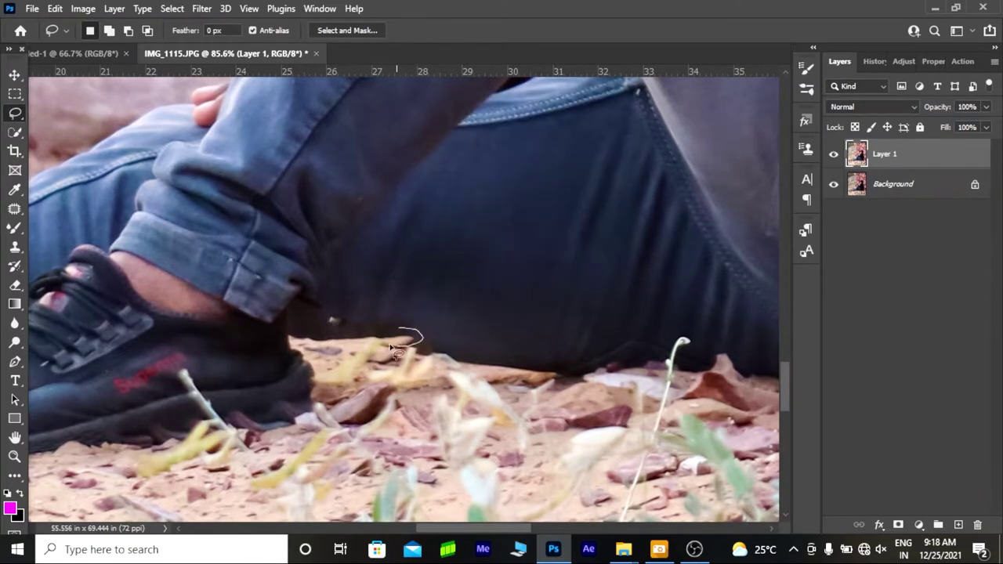
pyautogui.scroll(2, 396, 337)
pyautogui.moveTo(401, 312); pyautogui.dragTo(381, 337)
pyautogui.hotkey('shift', 'BackSpace')
pyautogui.click(591, 122)
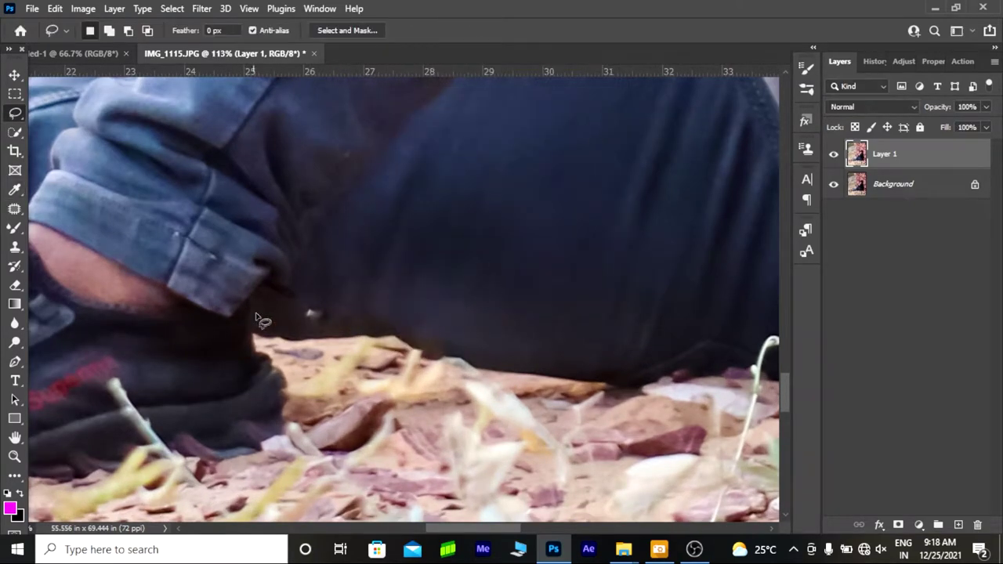
# Step: Repeat the content-aware fill on the remaining grass around the boot
pyautogui.hotkey('shift', 'BackSpace')
pyautogui.click(589, 118)
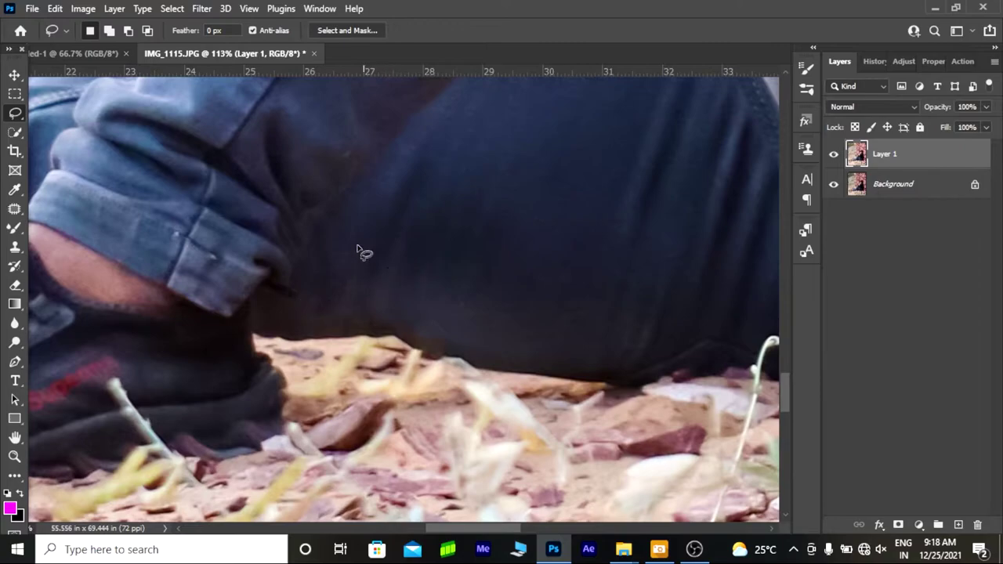
pyautogui.scroll(1, 510, 336)
pyautogui.hotkey('shift', 'BackSpace')
pyautogui.click(589, 121)
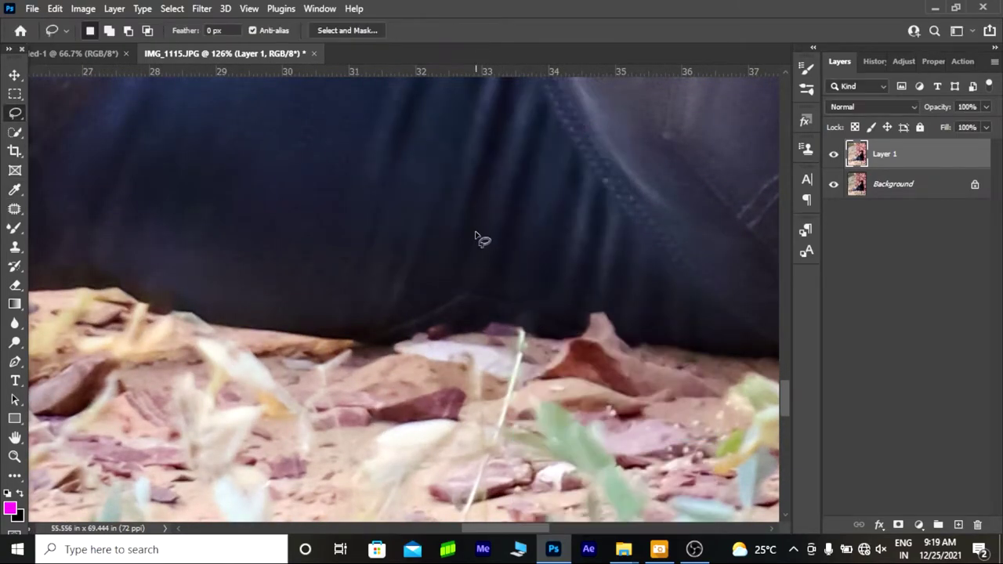
# Step: Select a small spot along the jeans' edge and content-aware fill it on the shoe
pyautogui.hscroll(2, 501, 274)
pyautogui.moveTo(480, 259); pyautogui.dragTo(478, 298)
pyautogui.rightClick(481, 246)
pyautogui.press('Escape')
pyautogui.scroll(-3, 567, 235)
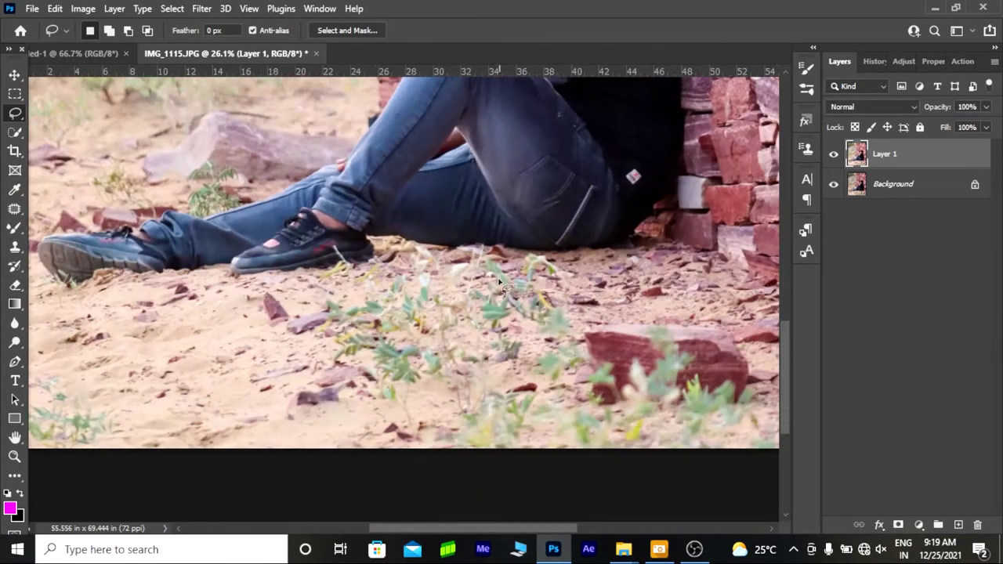
pyautogui.scroll(2, 402, 237)
pyautogui.hotkey('shift', 'BackSpace')
pyautogui.click(591, 119)
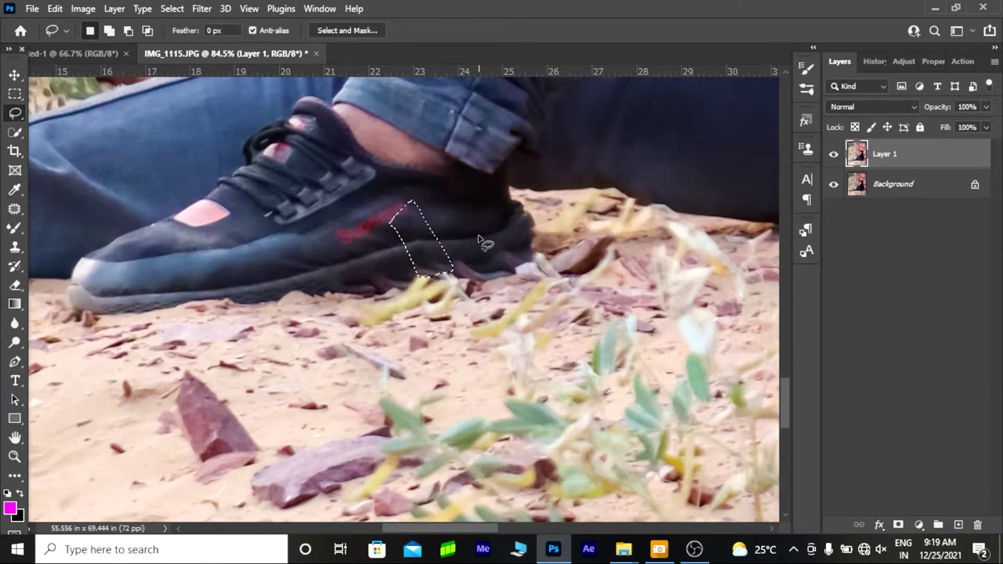
# Step: Content-aware fill the grass near the shoe's sole
pyautogui.scroll(-3, 470, 235)
pyautogui.scroll(4, 210, 327)
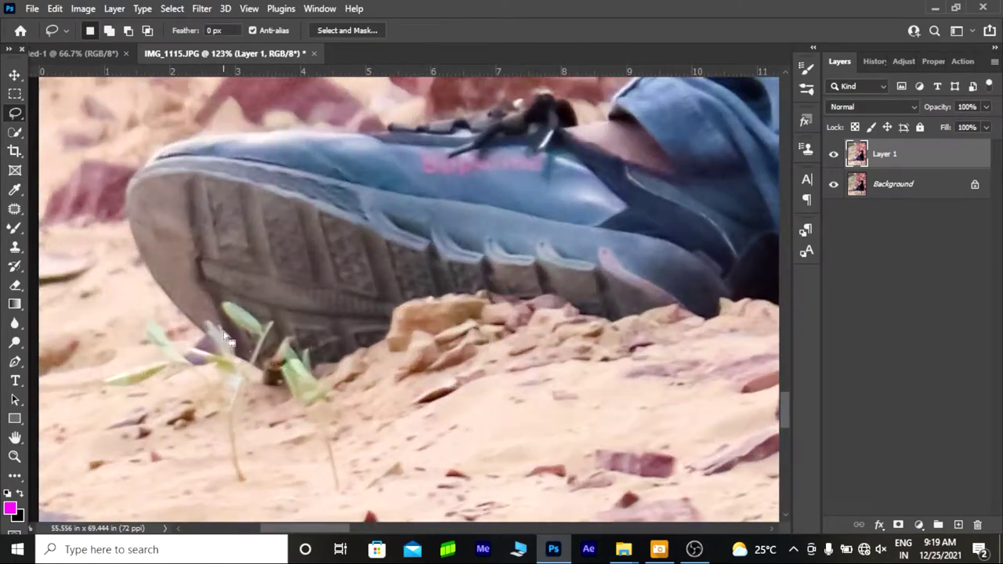
pyautogui.hotkey('shift', 'BackSpace')
pyautogui.click(591, 118)
pyautogui.scroll(-5, 321, 265)
pyautogui.scroll(1, 422, 284)
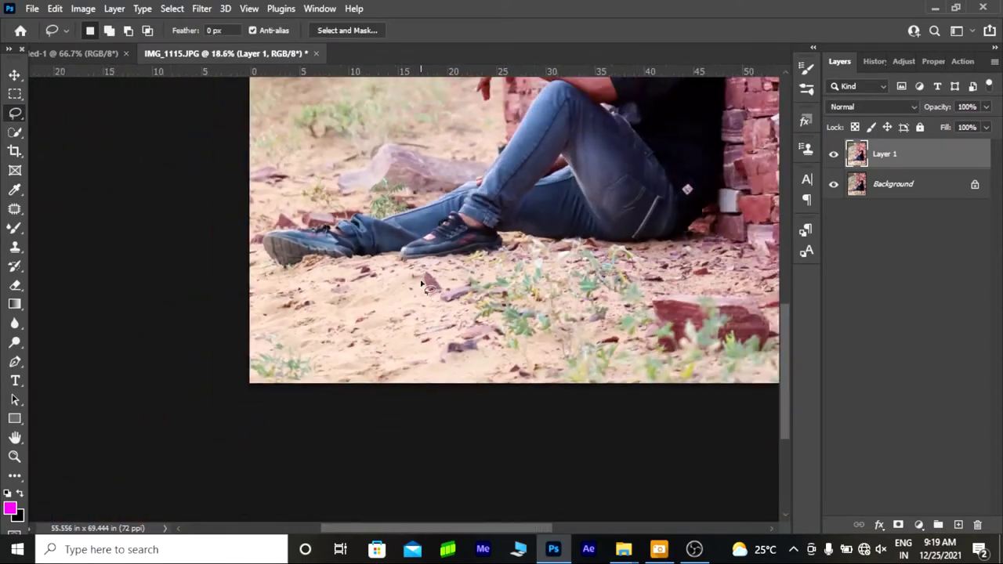
pyautogui.scroll(2, 421, 284)
# Step: Patch the ground area near the shoe with clean sand and deselect
pyautogui.press('j')
pyautogui.scroll(-1, 578, 252)
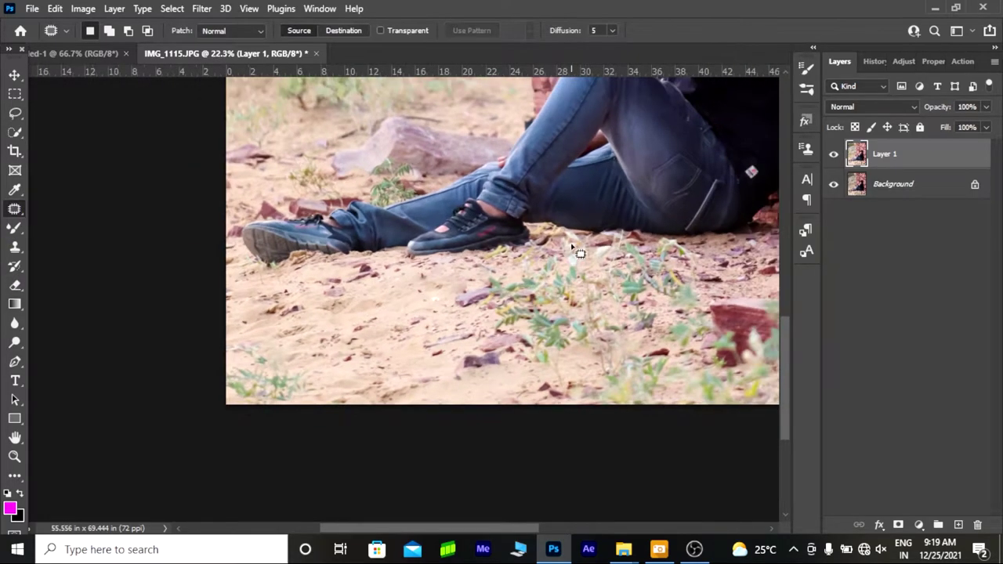
pyautogui.moveTo(556, 248); pyautogui.dragTo(425, 324)
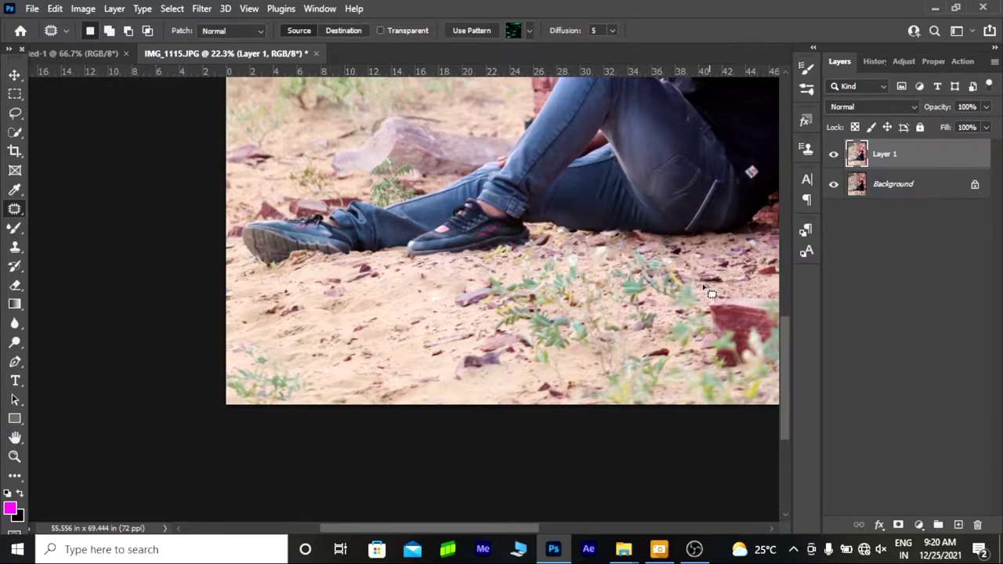
pyautogui.hotkey('ctrl', 'd')
# Step: Patch the small plant on the ground with nearby sand
pyautogui.scroll(-2, 709, 293)
pyautogui.scroll(1, 477, 271)
pyautogui.scroll(2, 396, 380)
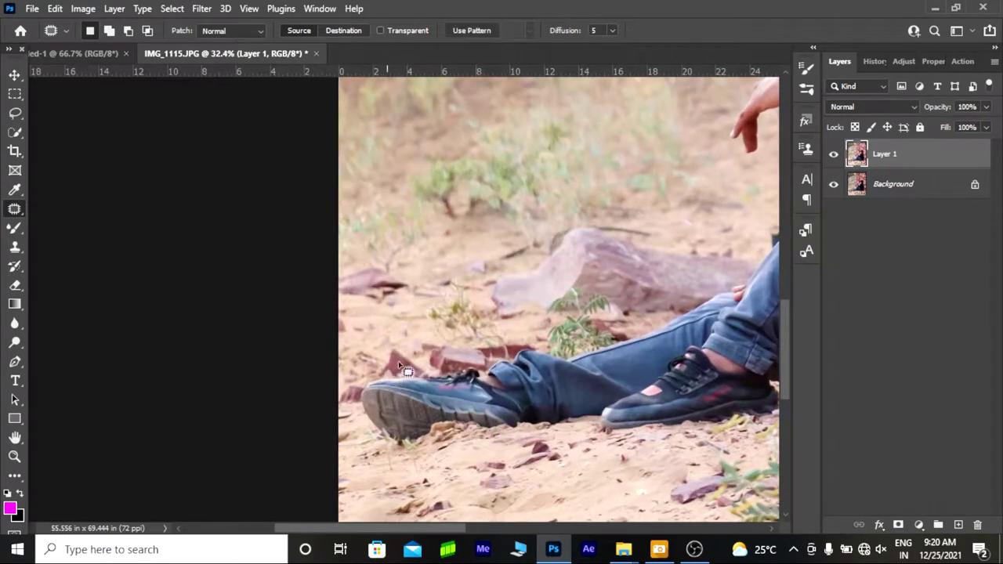
pyautogui.moveTo(460, 377); pyautogui.dragTo(454, 372)
pyautogui.moveTo(502, 325); pyautogui.dragTo(392, 313)
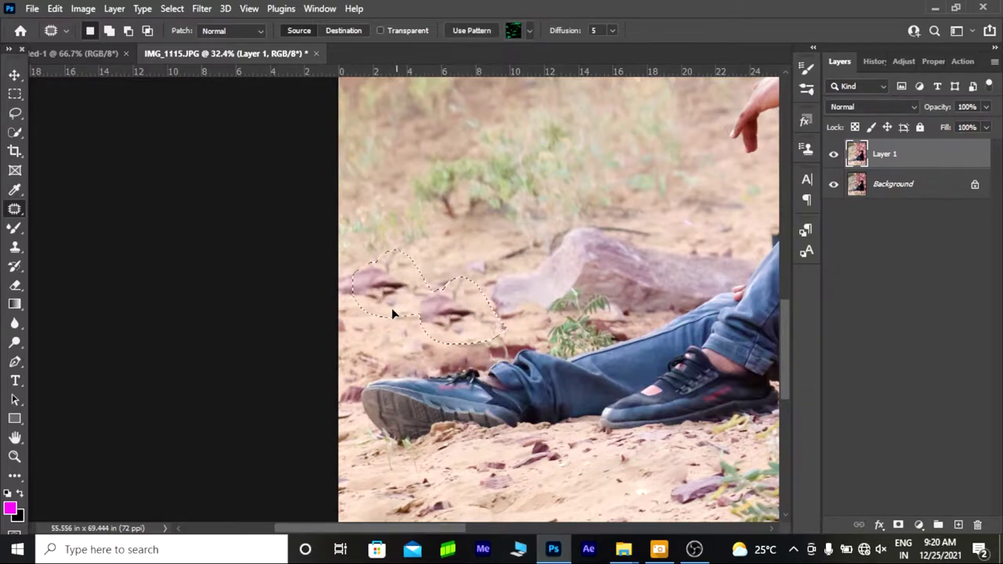
pyautogui.hotkey('ctrl', 'd')
# Step: Cover the rock's left end with sand using the Patch tool
pyautogui.scroll(2, 571, 312)
pyautogui.moveTo(533, 302); pyautogui.dragTo(571, 312)
pyautogui.moveTo(423, 303); pyautogui.dragTo(324, 309)
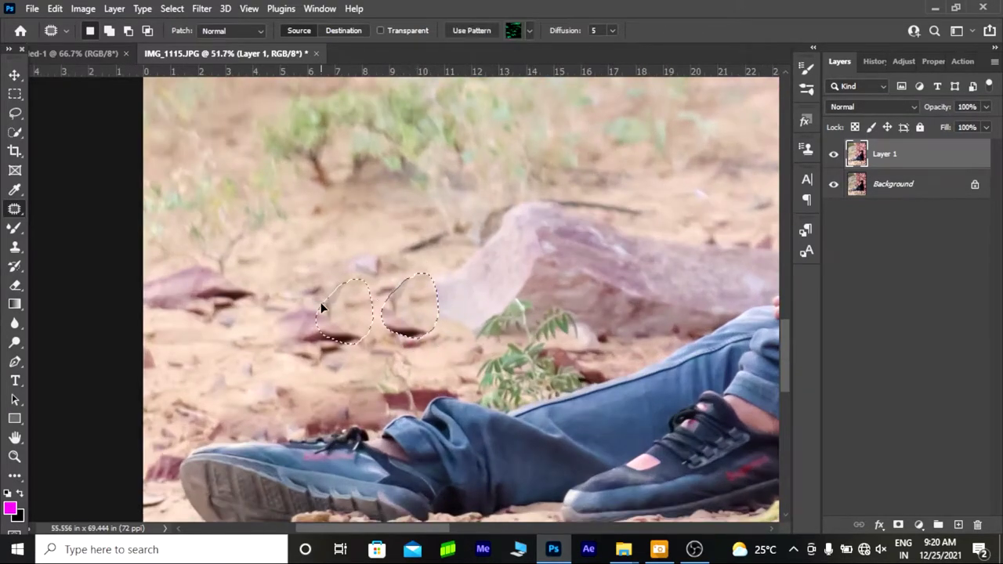
pyautogui.hotkey('ctrl', 'd')
# Step: Patch another piece of the rock with sand
pyautogui.moveTo(439, 251)
pyautogui.mouseDown()
pyautogui.moveTo(475, 258)
pyautogui.moveTo(392, 259)
pyautogui.mouseUp()
pyautogui.moveTo(509, 204); pyautogui.dragTo(499, 198)
pyautogui.scroll(-2, 495, 193)
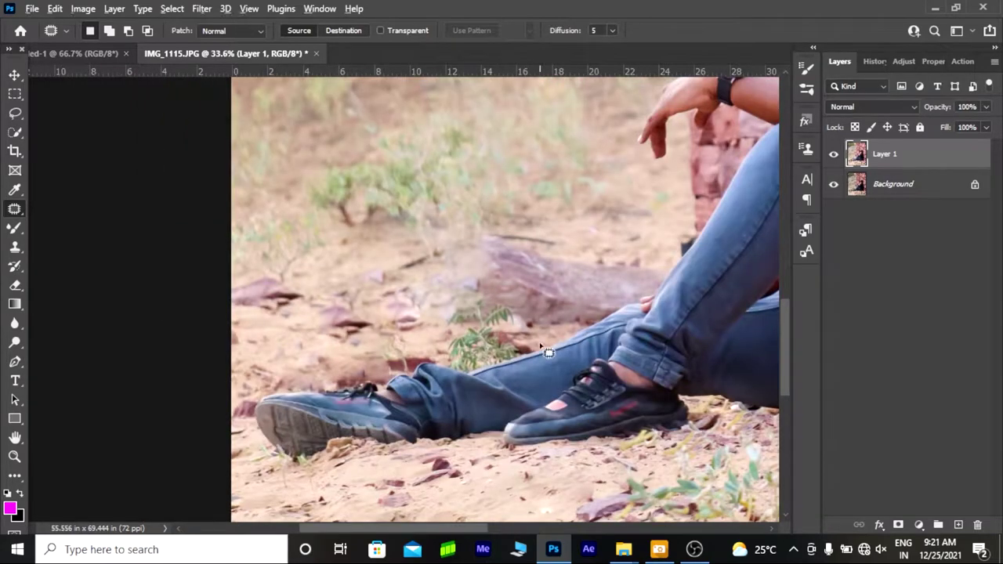
pyautogui.moveTo(491, 268); pyautogui.dragTo(392, 270)
# Step: Patch the next rock and another ground patch with clean sand
pyautogui.moveTo(548, 253)
pyautogui.mouseDown()
pyautogui.moveTo(516, 302)
pyautogui.moveTo(533, 248)
pyautogui.mouseUp()
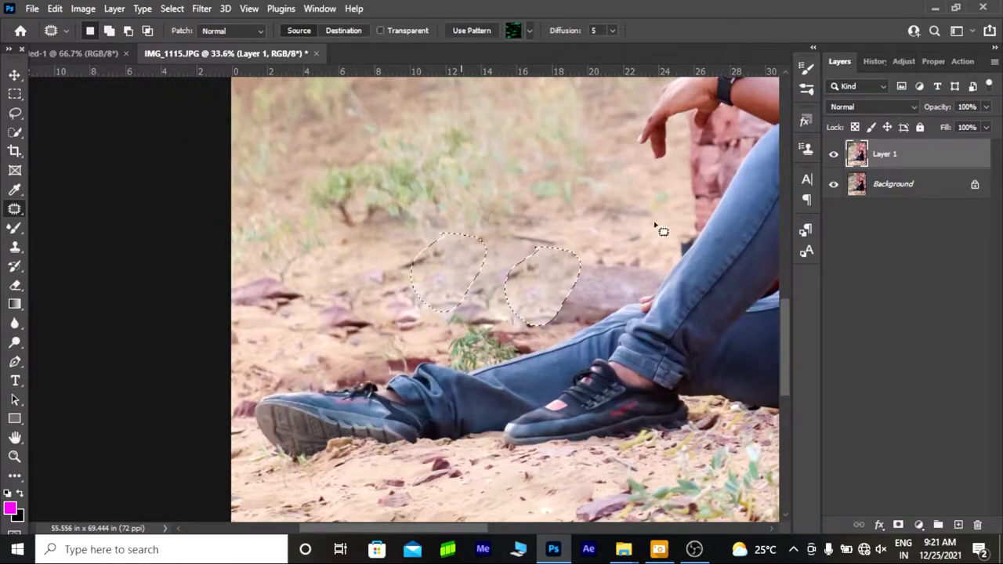
pyautogui.moveTo(549, 282); pyautogui.dragTo(656, 226)
pyautogui.hotkey('ctrl', 'd')
pyautogui.moveTo(584, 263)
pyautogui.mouseDown()
pyautogui.moveTo(559, 298)
pyautogui.moveTo(572, 264)
pyautogui.mouseUp()
pyautogui.scroll(-1, 482, 345)
pyautogui.scroll(2, 482, 345)
pyautogui.scroll(1, 572, 263)
pyautogui.scroll(1, 548, 271)
pyautogui.scroll(2, 611, 278)
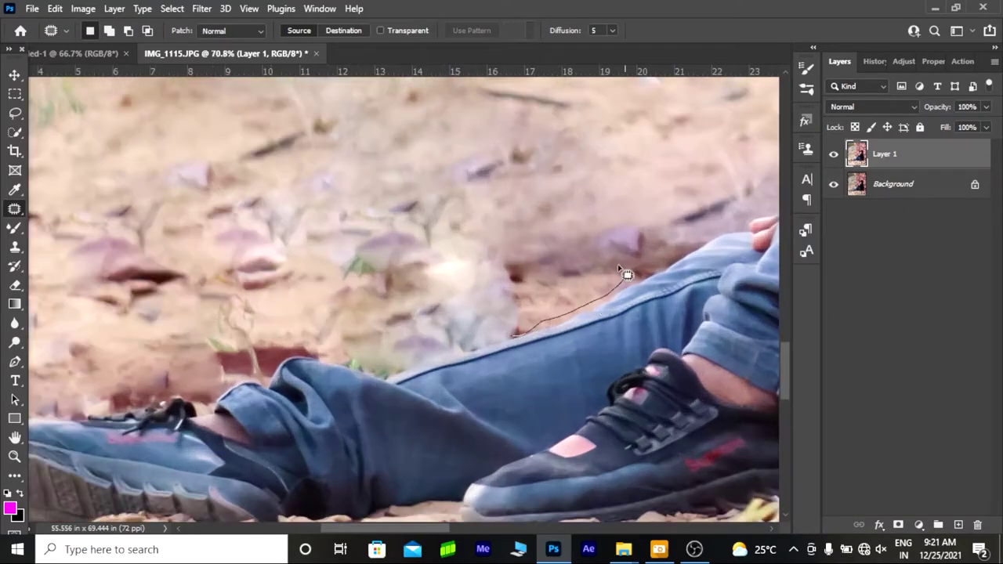
pyautogui.scroll(-2, 421, 286)
pyautogui.hotkey('ctrl', 'd')
# Step: Patch a further spot on the ground and deselect
pyautogui.scroll(1, 347, 291)
pyautogui.scroll(-1, 287, 329)
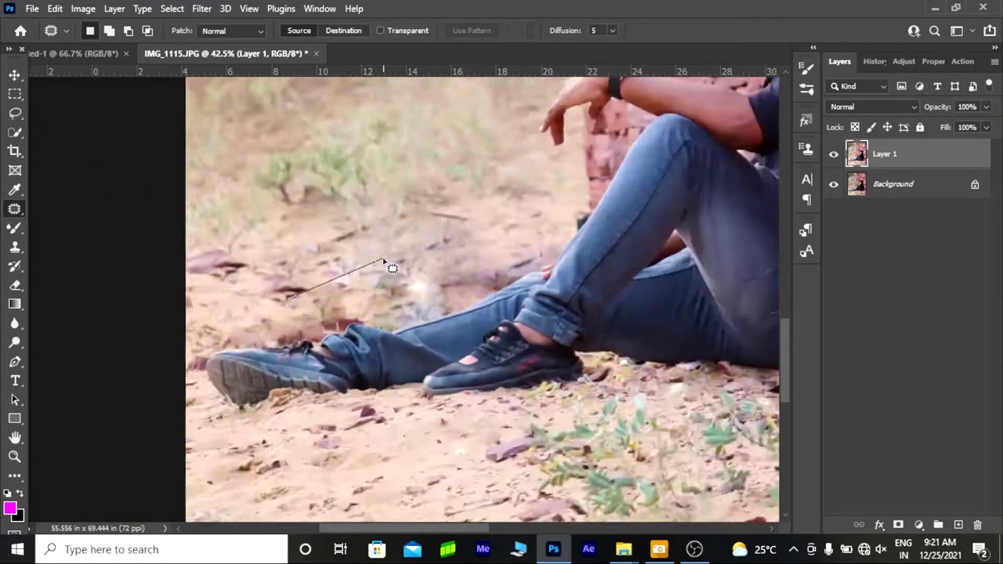
pyautogui.scroll(-2, 384, 265)
pyautogui.scroll(3, 377, 263)
pyautogui.moveTo(396, 247); pyautogui.dragTo(436, 317)
pyautogui.hotkey('ctrl', 'd')
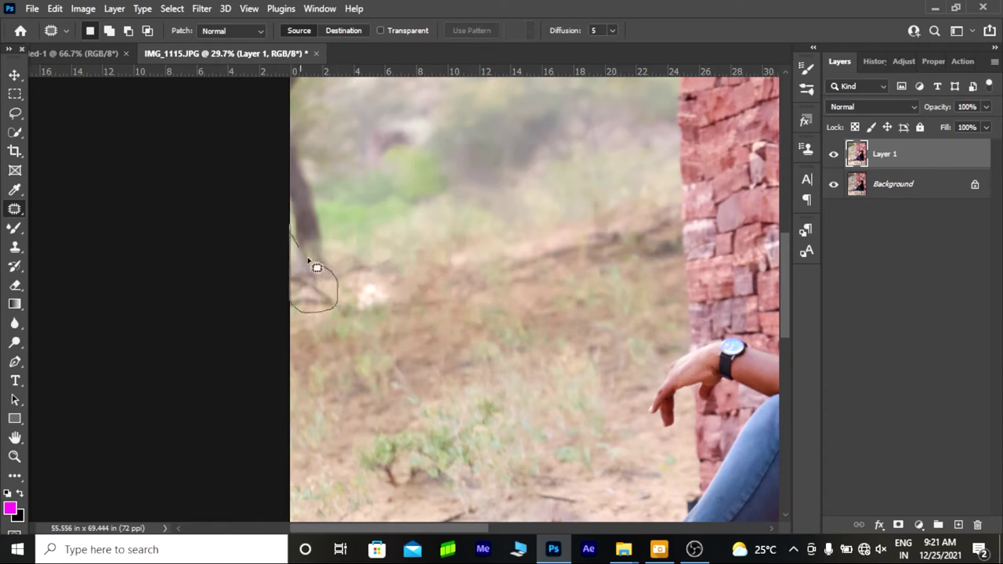
# Step: Replace the red foreground rock with sand
pyautogui.scroll(-2, 399, 216)
pyautogui.scroll(-3, 400, 219)
pyautogui.scroll(4, 403, 225)
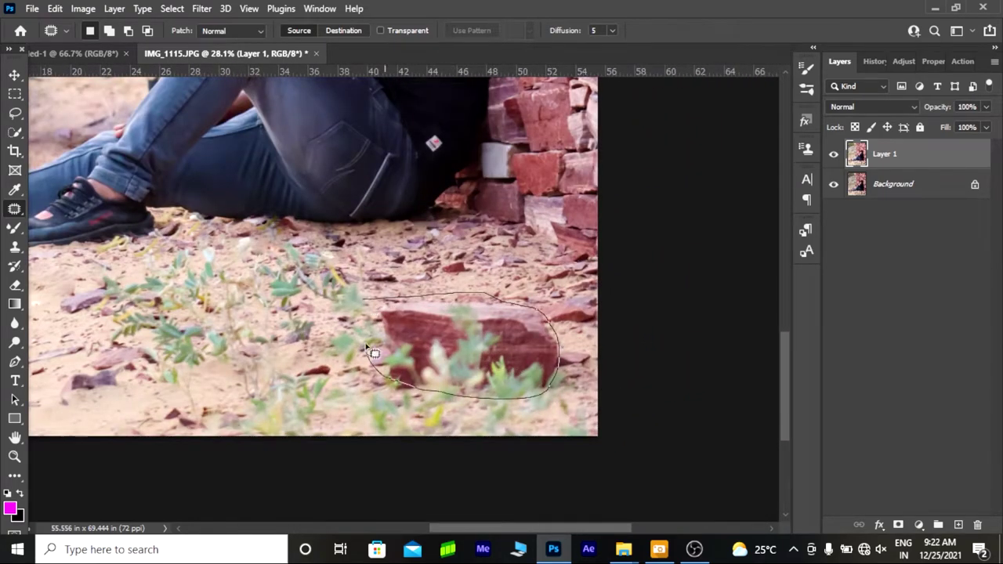
pyautogui.moveTo(375, 354); pyautogui.dragTo(259, 357)
pyautogui.hotkey('ctrl', 'd')
# Step: Patch a small ground spot near the bottom of the image
pyautogui.scroll(-2, 377, 392)
pyautogui.scroll(-1, 381, 407)
pyautogui.scroll(1, 385, 426)
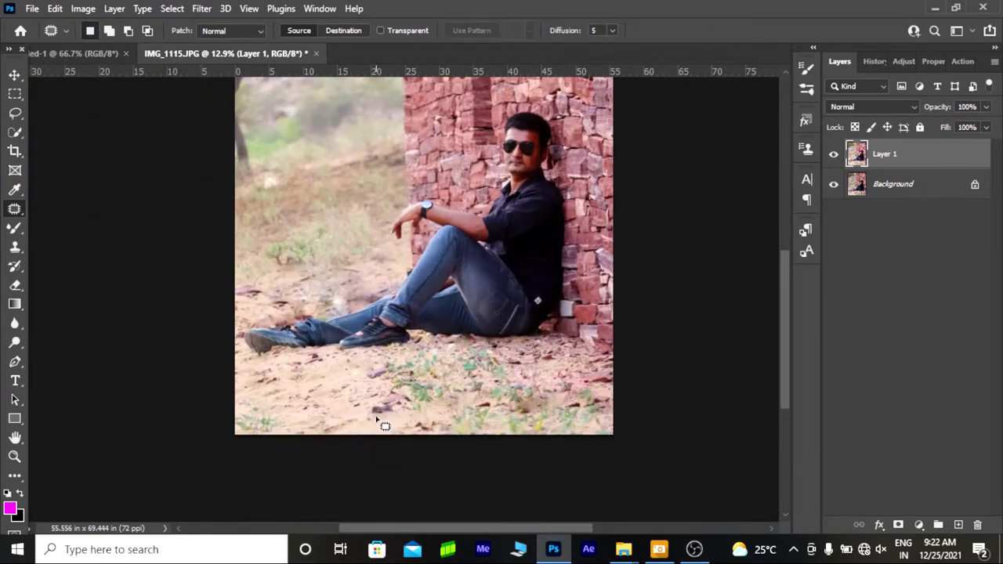
pyautogui.moveTo(385, 426); pyautogui.dragTo(392, 381)
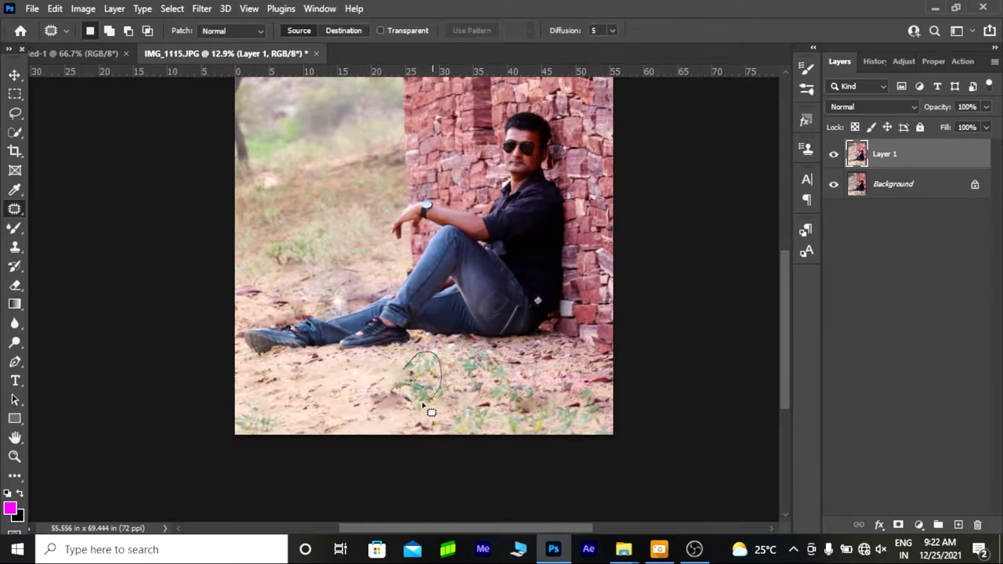
pyautogui.hotkey('ctrl', 'd')
# Step: Patch one more small ground spot with sand
pyautogui.scroll(-1, 421, 423)
pyautogui.scroll(-1, 421, 423)
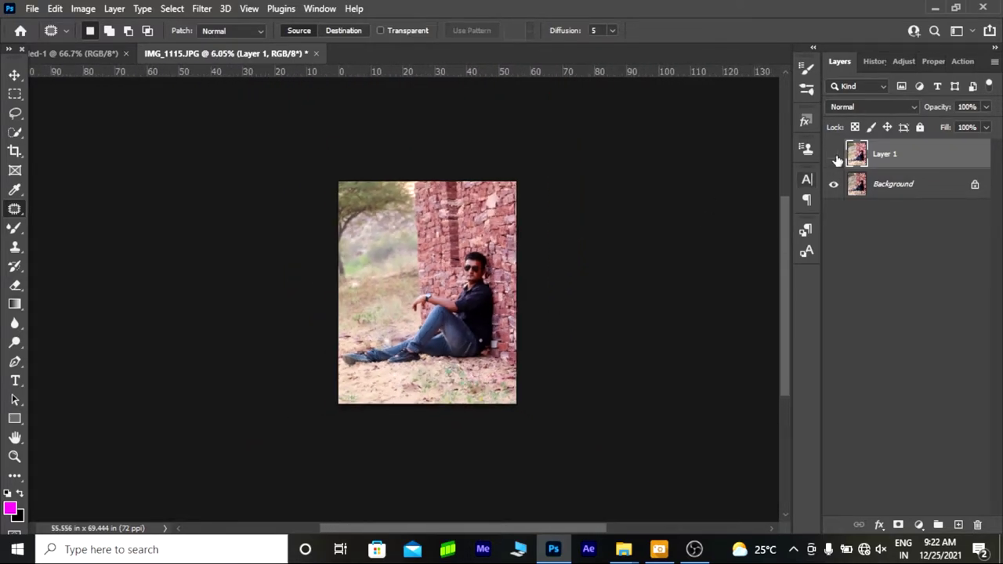
pyautogui.scroll(1, 421, 420)
pyautogui.scroll(4, 424, 412)
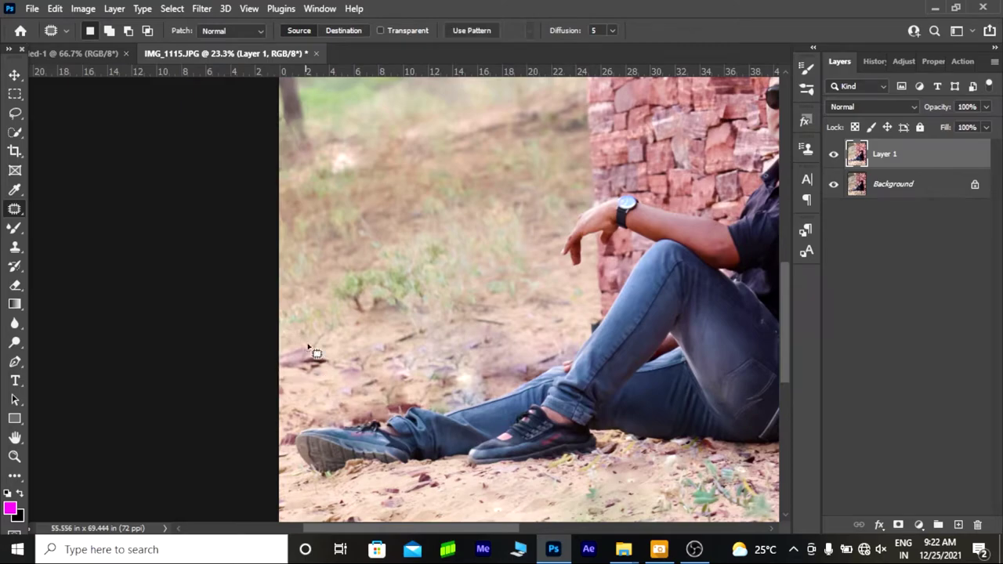
pyautogui.scroll(2, 368, 420)
pyautogui.moveTo(337, 423); pyautogui.dragTo(347, 369)
pyautogui.hotkey('ctrl', 'd')
# Step: Inspect the cleaned ground and switch to the Dodge tool for lightening
pyautogui.scroll(-3, 345, 384)
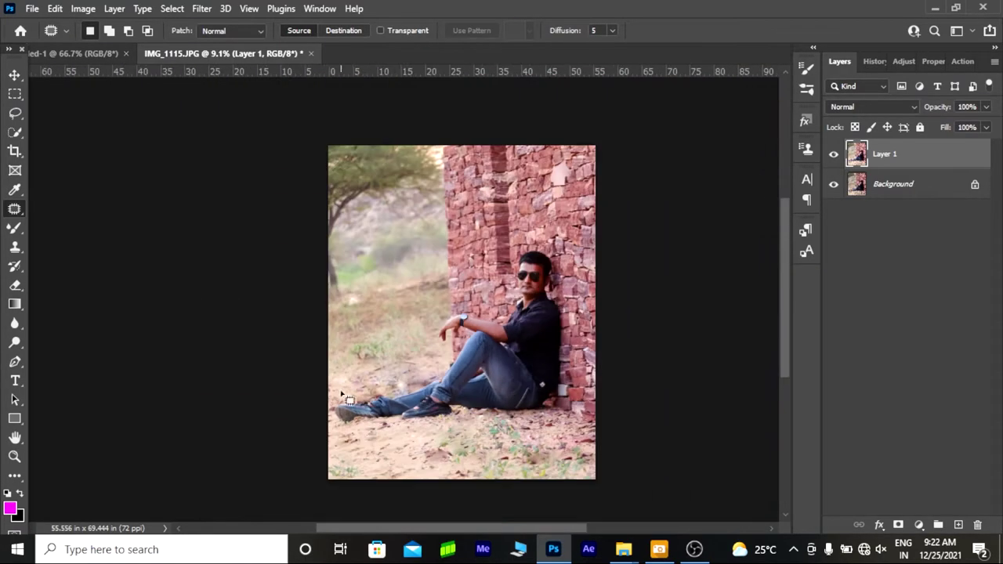
pyautogui.scroll(-1, 471, 329)
pyautogui.scroll(1, 348, 303)
pyautogui.scroll(1, 347, 303)
pyautogui.scroll(-2, 392, 313)
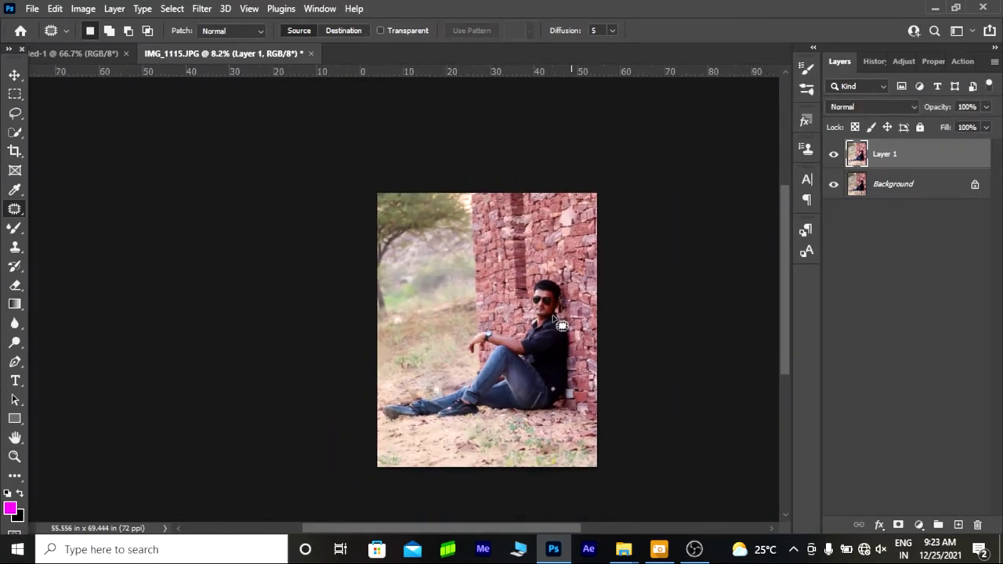
pyautogui.scroll(5, 470, 313)
pyautogui.press('o')
pyautogui.scroll(1, 493, 313)
pyautogui.scroll(1, 493, 314)
pyautogui.scroll(-4, 533, 329)
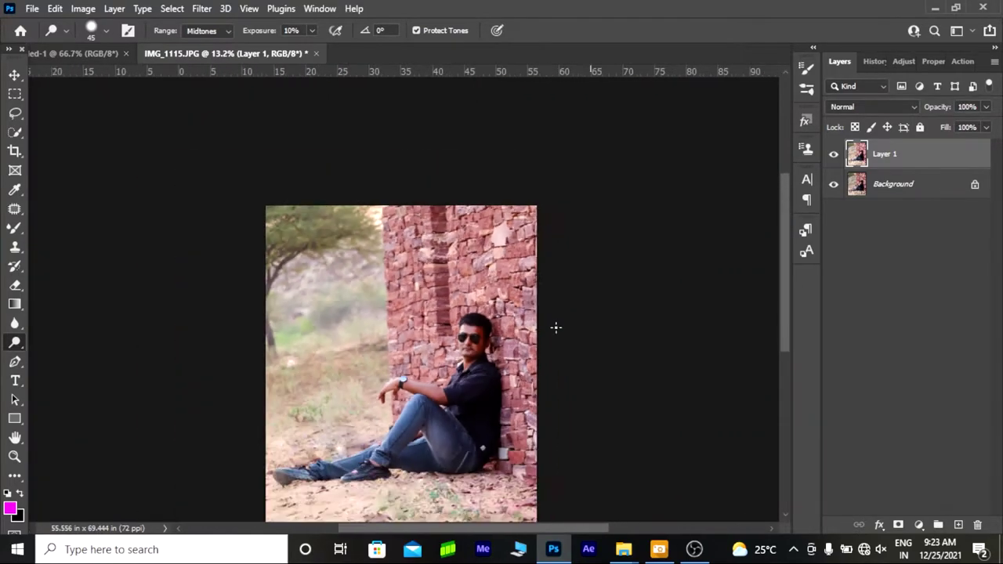
pyautogui.scroll(-1, 556, 329)
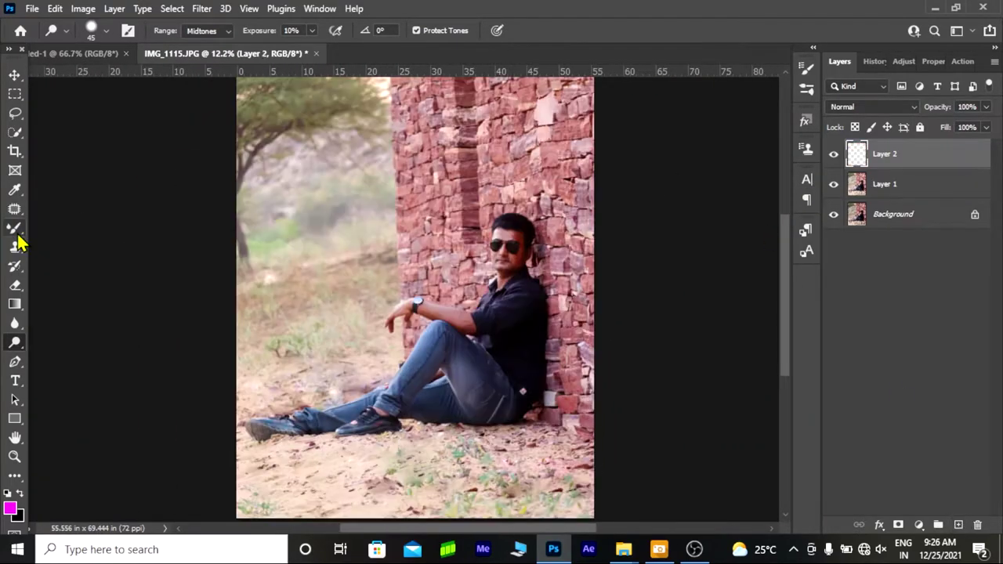
# Step: Pick the Mixer Brush with Sample All Layers and zoom in on the man's skin
pyautogui.click(14, 228)
pyautogui.scroll(4, 515, 227)
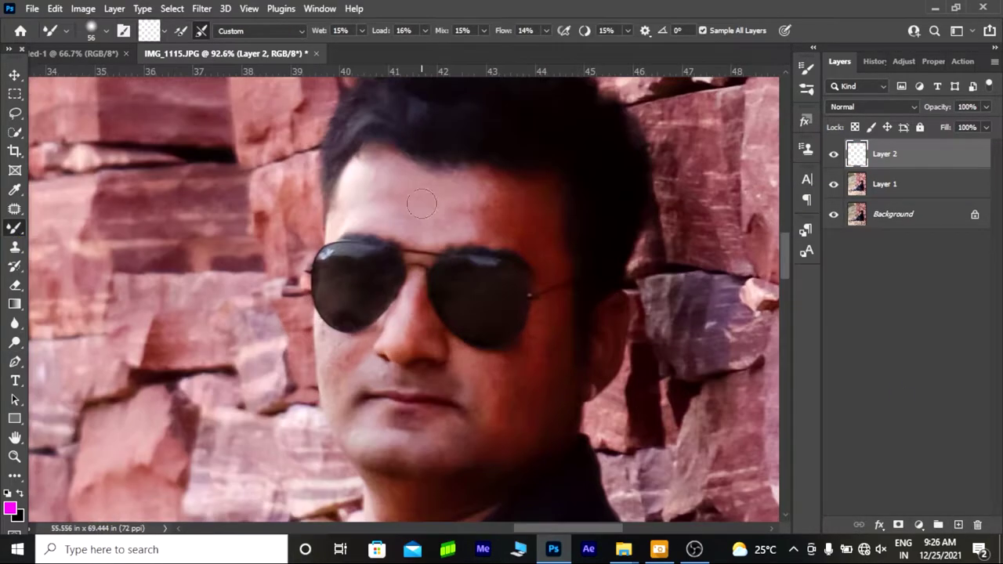
pyautogui.scroll(4, 454, 228)
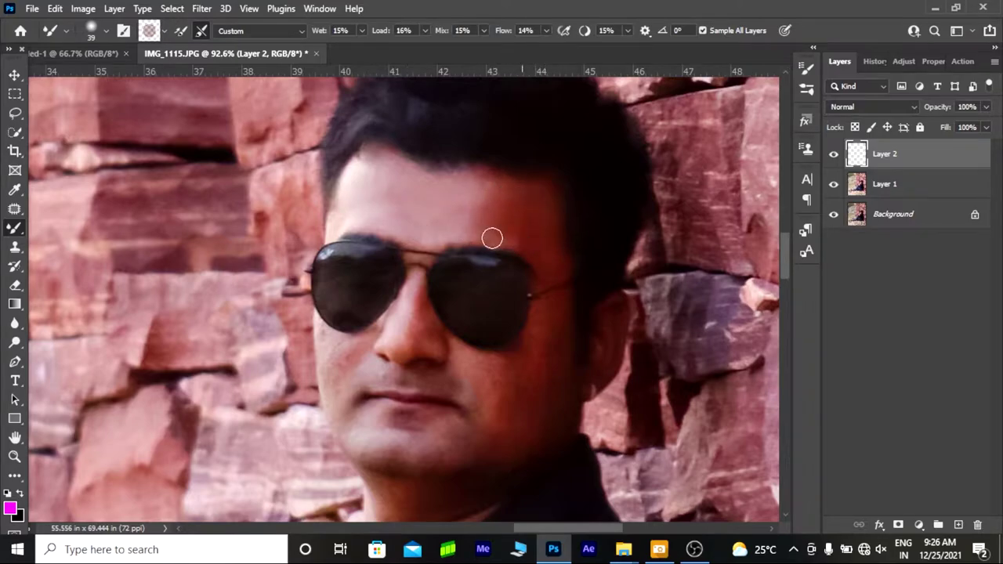
pyautogui.scroll(-5, 555, 264)
pyautogui.scroll(4, 497, 253)
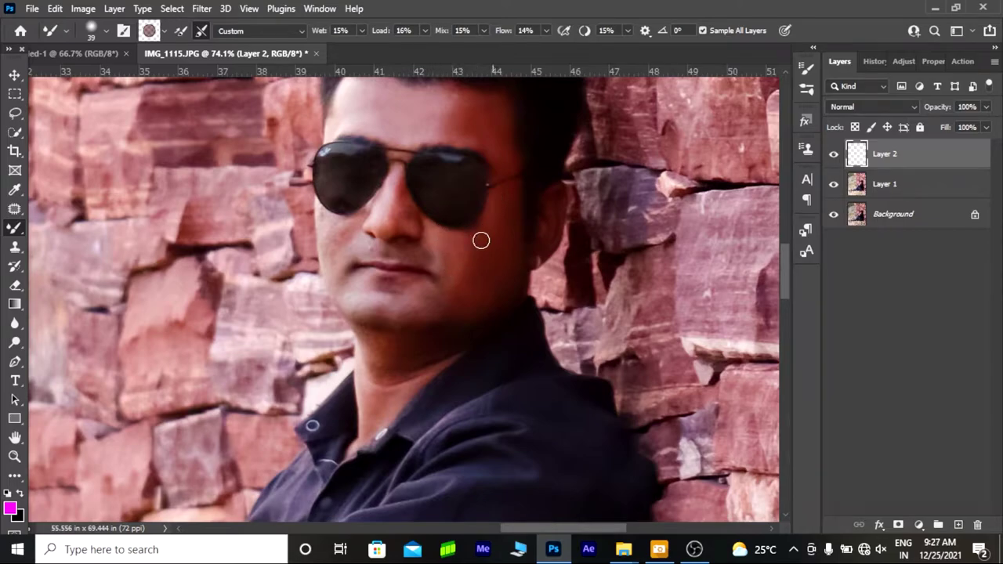
pyautogui.scroll(2, 504, 223)
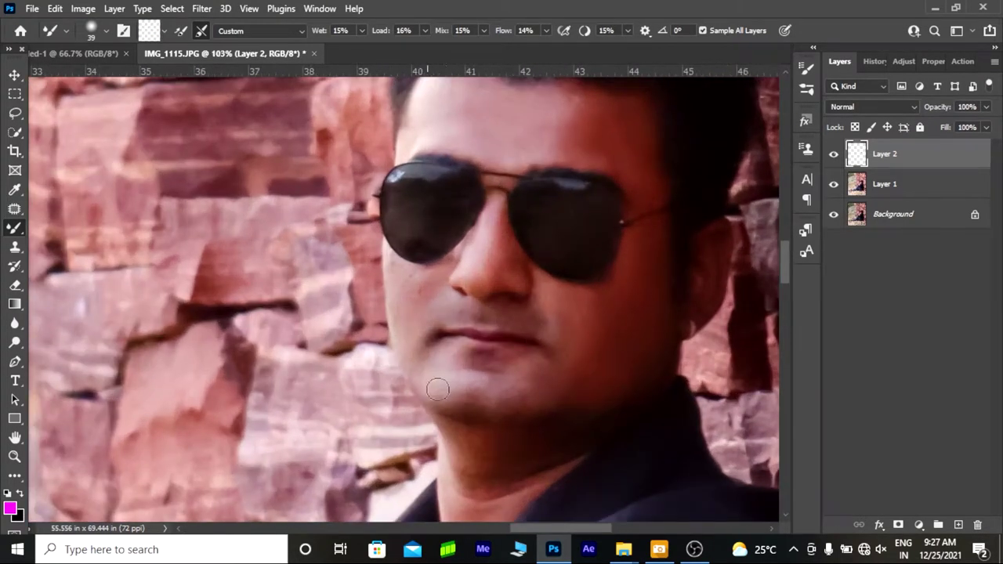
pyautogui.scroll(-3, 510, 392)
pyautogui.scroll(3, 459, 303)
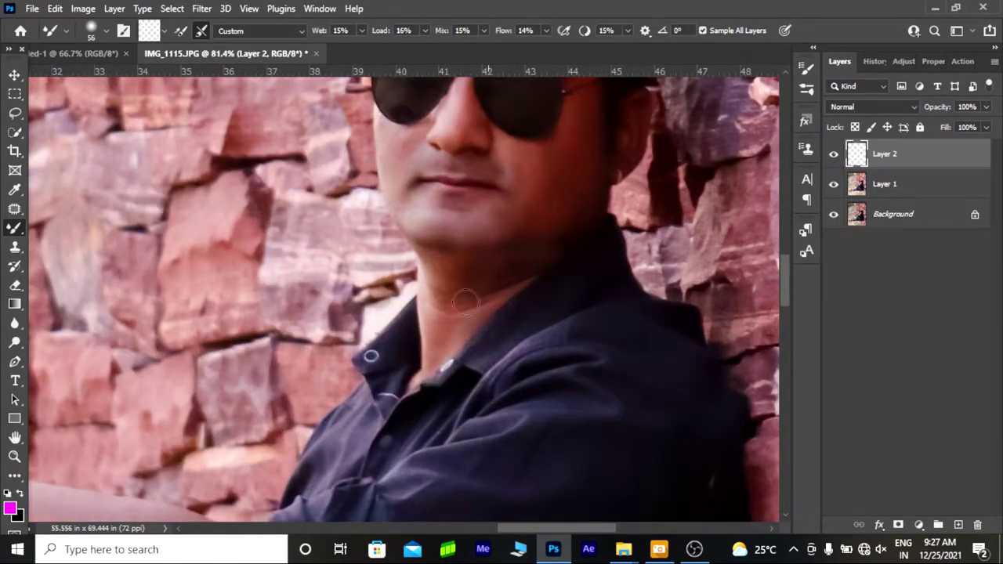
pyautogui.scroll(-3, 505, 274)
pyautogui.scroll(3, 505, 274)
pyautogui.scroll(-3, 470, 291)
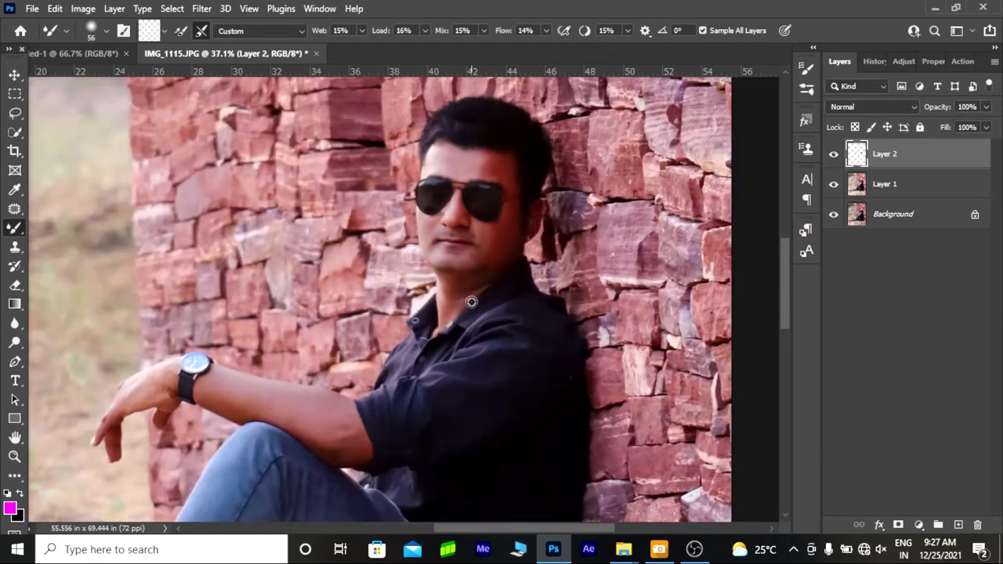
pyautogui.scroll(4, 516, 297)
pyautogui.scroll(-3, 517, 297)
pyautogui.scroll(2, 314, 286)
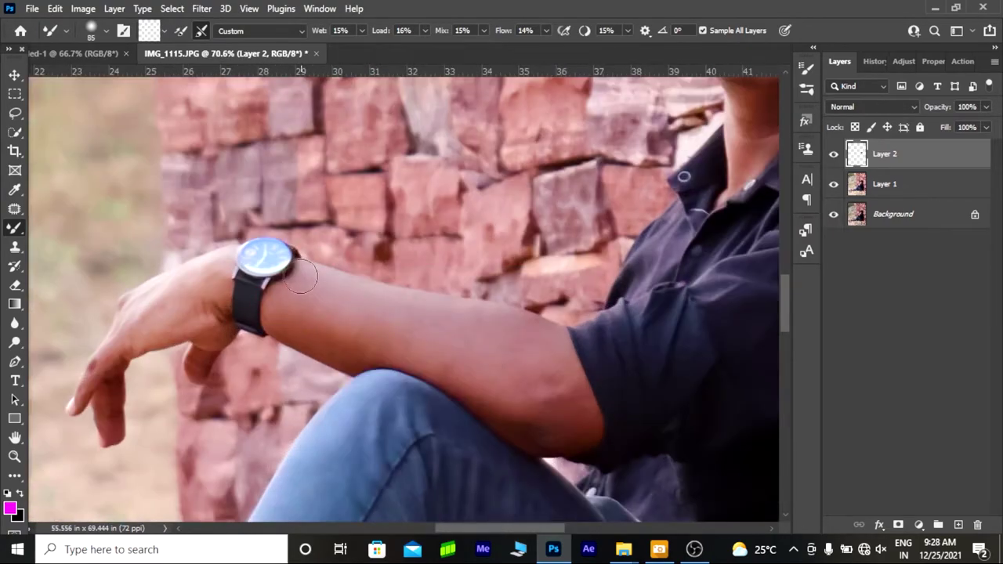
# Step: Blend the skin along the forearm and elbow, then start lowering Layer 2's opacity
pyautogui.moveTo(580, 392); pyautogui.dragTo(545, 447)
pyautogui.scroll(-2, 335, 330)
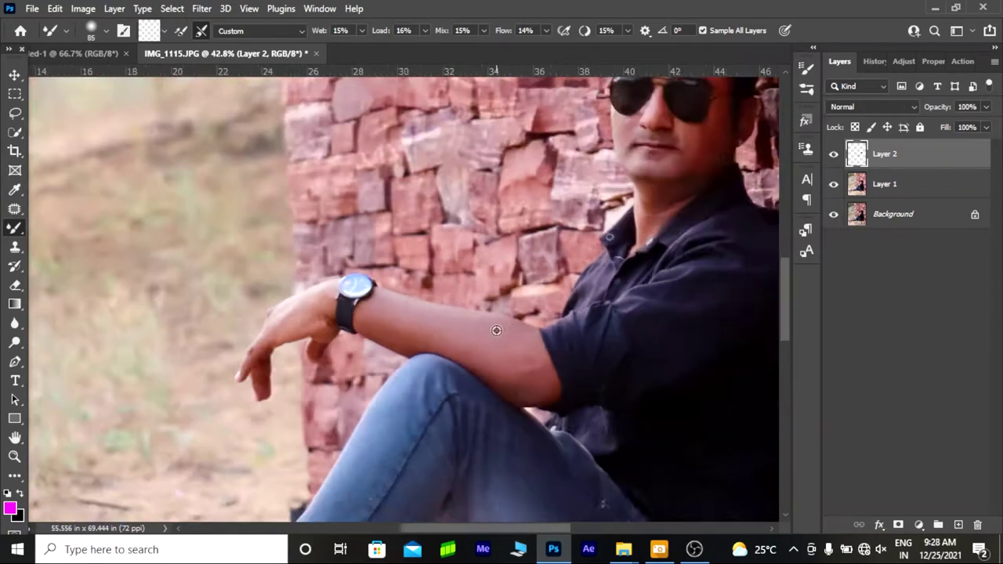
pyautogui.scroll(2, 317, 353)
pyautogui.scroll(-3, 445, 272)
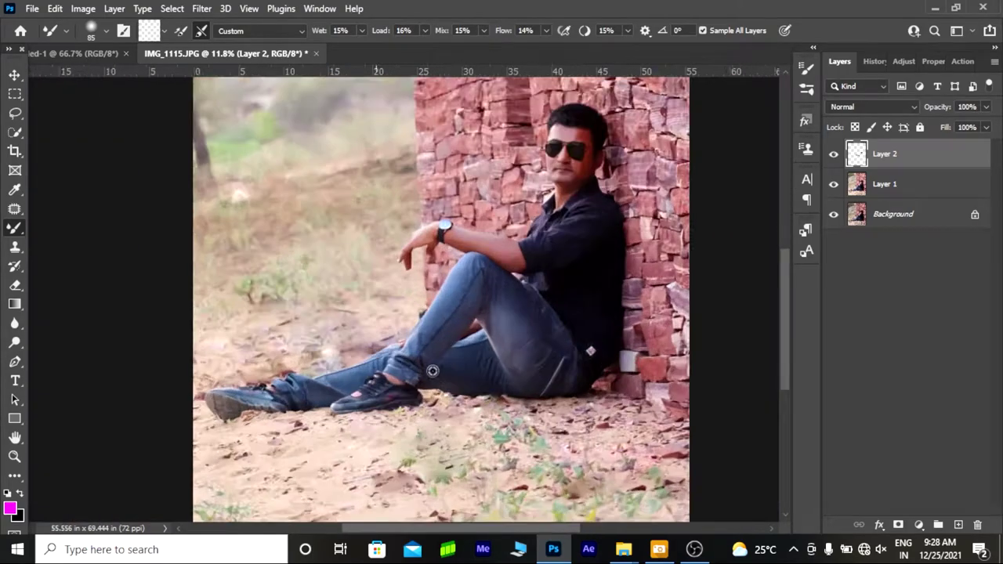
pyautogui.scroll(3, 403, 358)
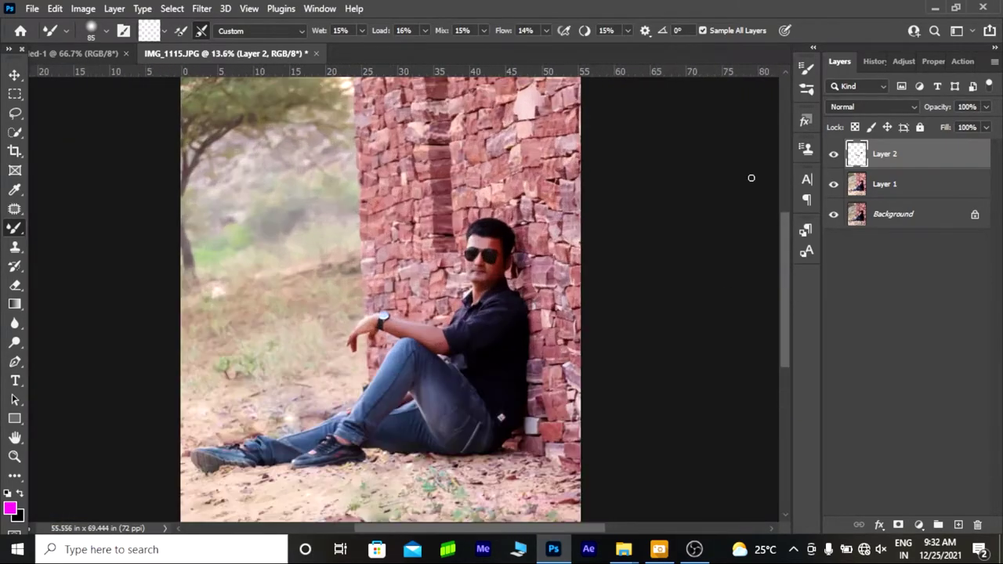
pyautogui.moveTo(986, 127); pyautogui.dragTo(947, 150)
# Step: Set Layer 2 opacity to 91% and merge the retouching layers into one
pyautogui.moveTo(986, 106); pyautogui.dragTo(984, 128)
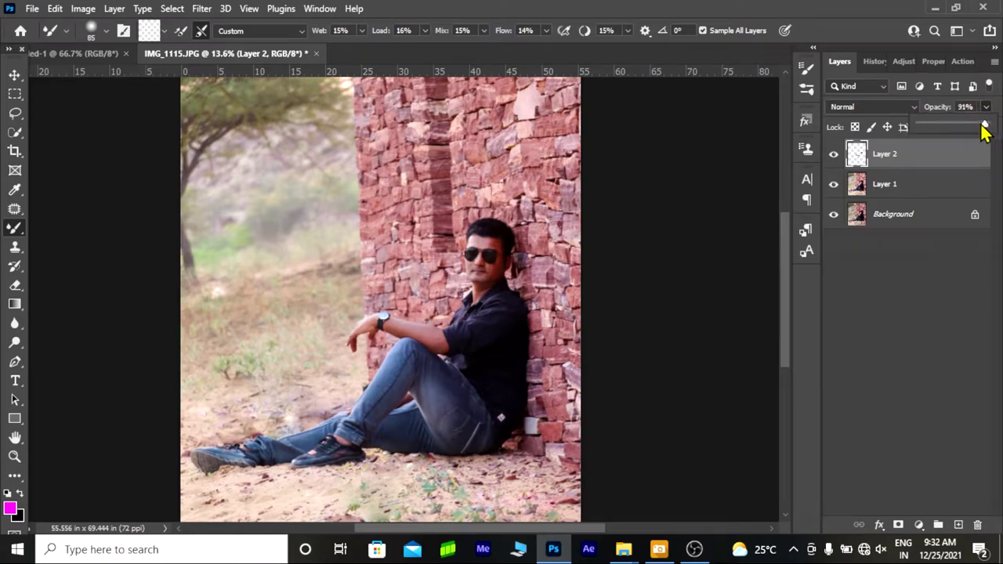
pyautogui.rightClick(886, 184)
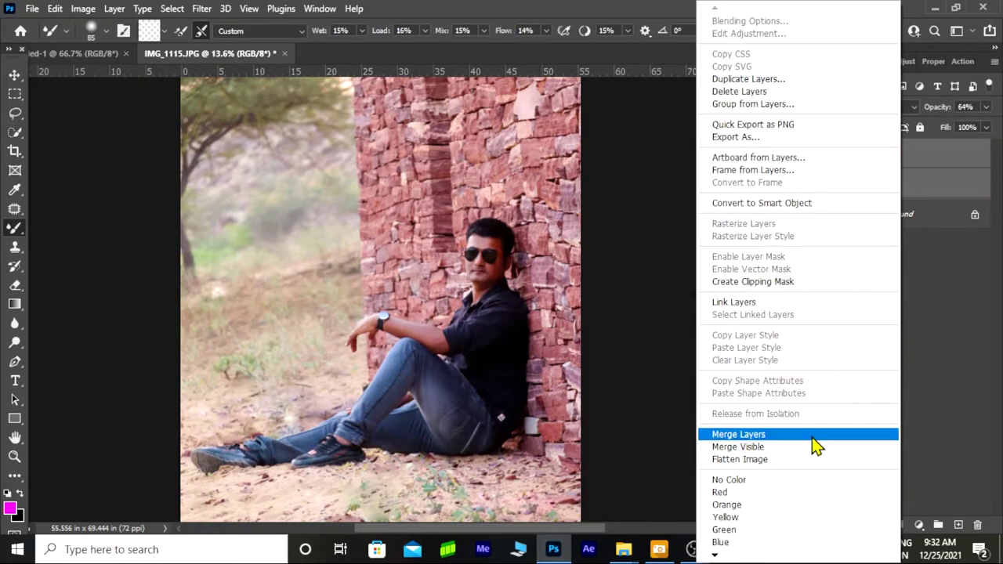
pyautogui.click(813, 438)
# Step: Brush lightly over the face and arm with the Dodge tool
pyautogui.click(15, 343)
pyautogui.scroll(5, 559, 275)
pyautogui.scroll(-1, 570, 227)
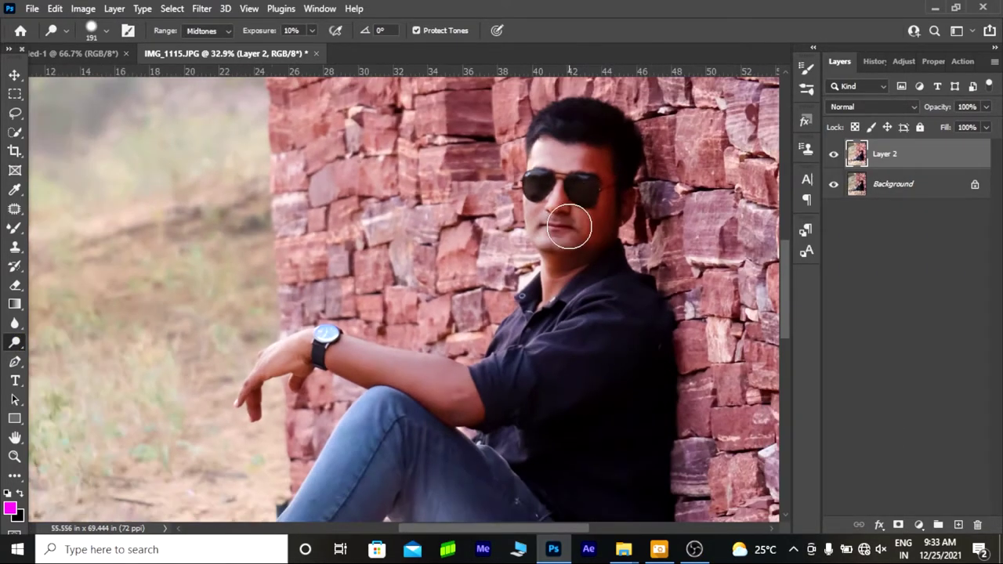
pyautogui.scroll(1, 557, 217)
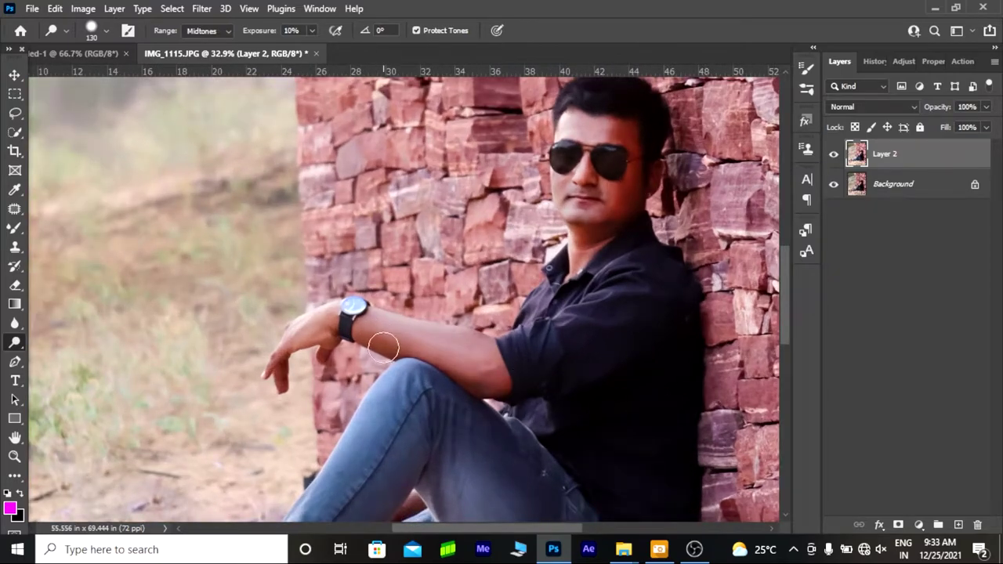
pyautogui.scroll(-1, 381, 340)
pyautogui.scroll(2, 407, 386)
pyautogui.scroll(-2, 406, 386)
pyautogui.scroll(3, 406, 385)
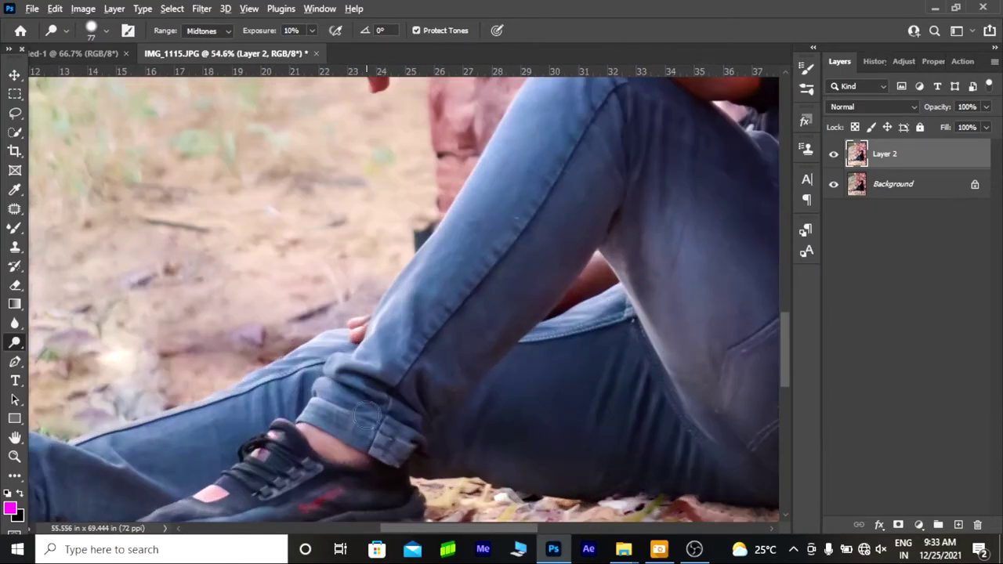
pyautogui.scroll(-5, 471, 314)
pyautogui.scroll(-1, 515, 210)
pyautogui.scroll(1, 515, 211)
# Step: Reshape the man's hair and head outline with Liquify's Forward Warp tool on Layer 2
pyautogui.scroll(1, 392, 235)
pyautogui.click(202, 8)
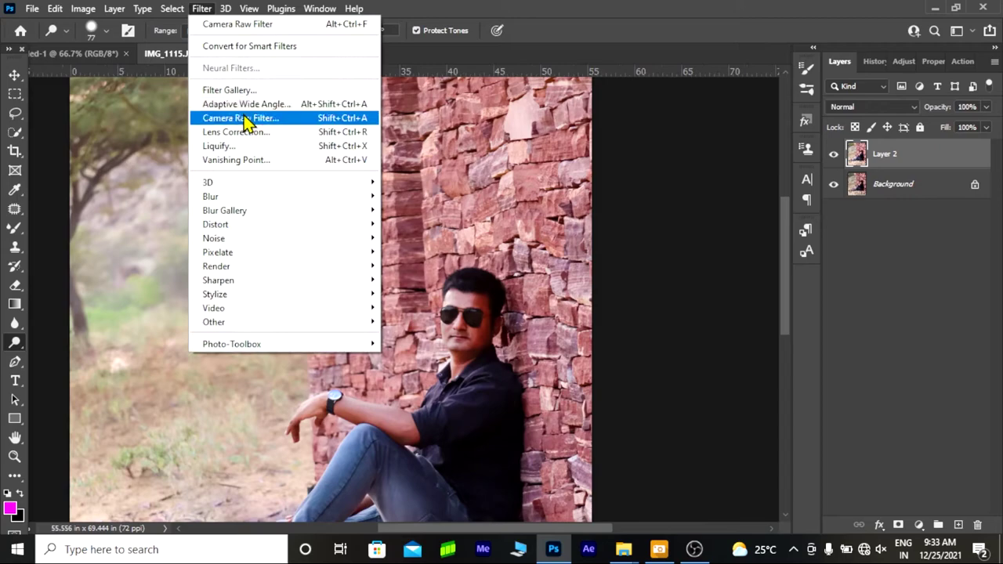
pyautogui.click(251, 128)
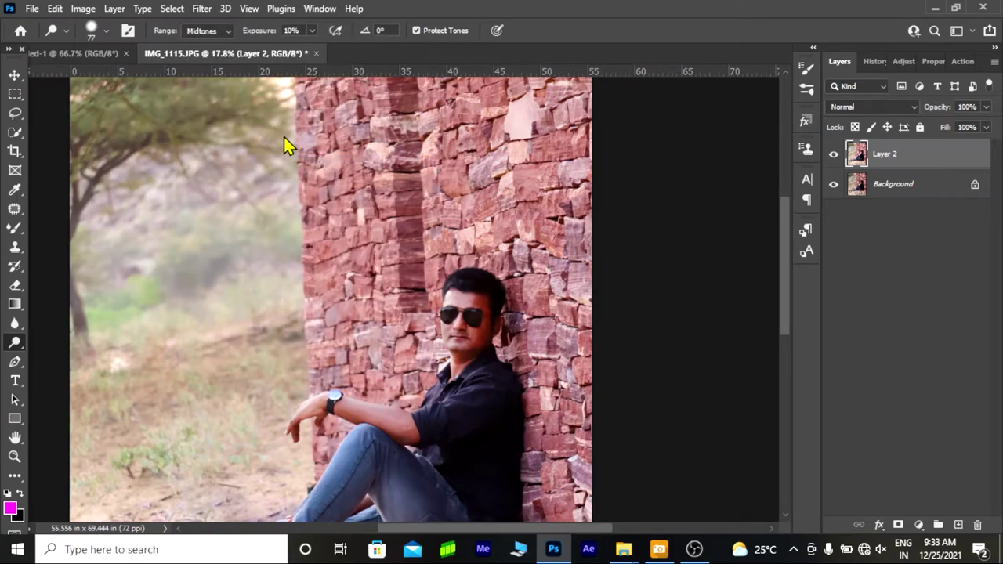
pyautogui.scroll(1, 423, 304)
pyautogui.scroll(2, 423, 304)
pyautogui.scroll(1, 424, 304)
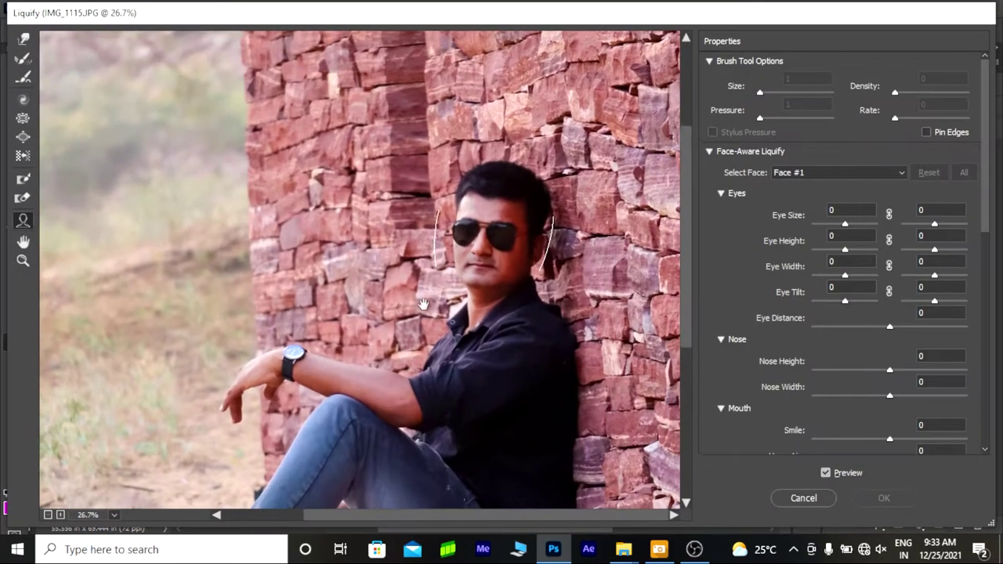
pyautogui.scroll(1, 423, 304)
pyautogui.scroll(1, 423, 304)
pyautogui.scroll(1, 392, 275)
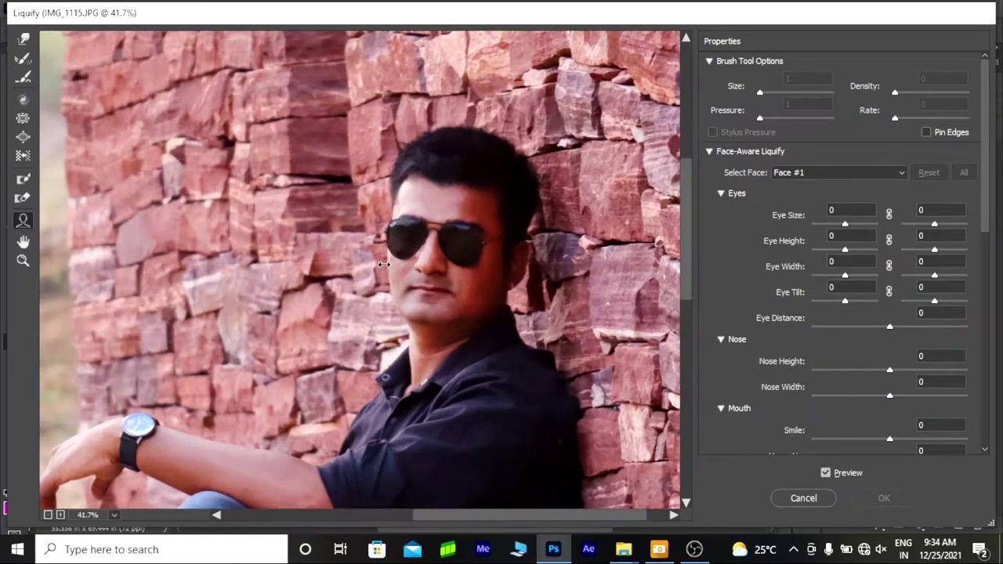
pyautogui.press('w')
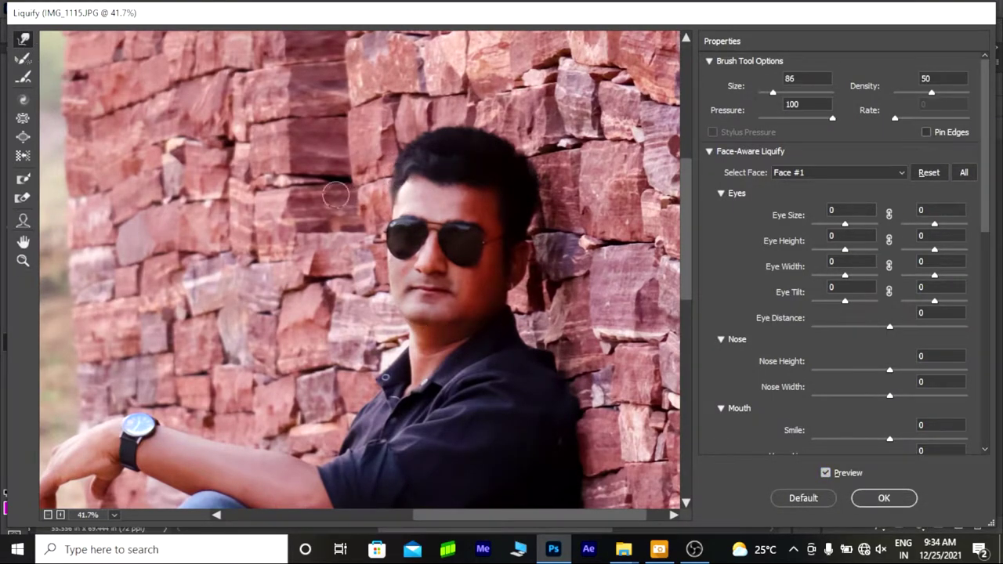
pyautogui.scroll(1, 336, 196)
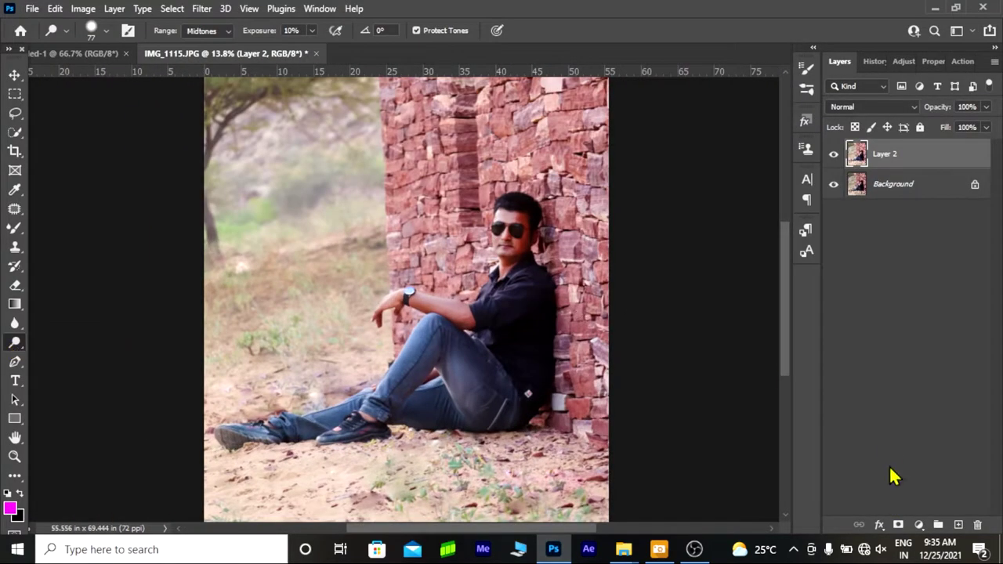
# Step: Add Layer 3 filled with 50% gray and set its blend mode to Overlay
pyautogui.click(958, 524)
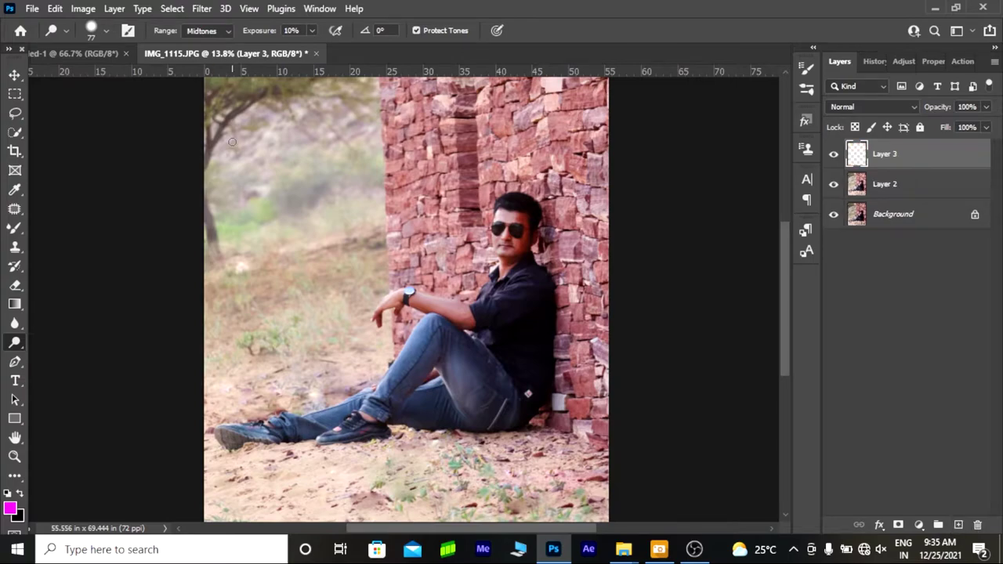
pyautogui.hotkey('shift', 'F5')
pyautogui.click(511, 116)
pyautogui.click(508, 228)
pyautogui.click(593, 121)
pyautogui.press('v')
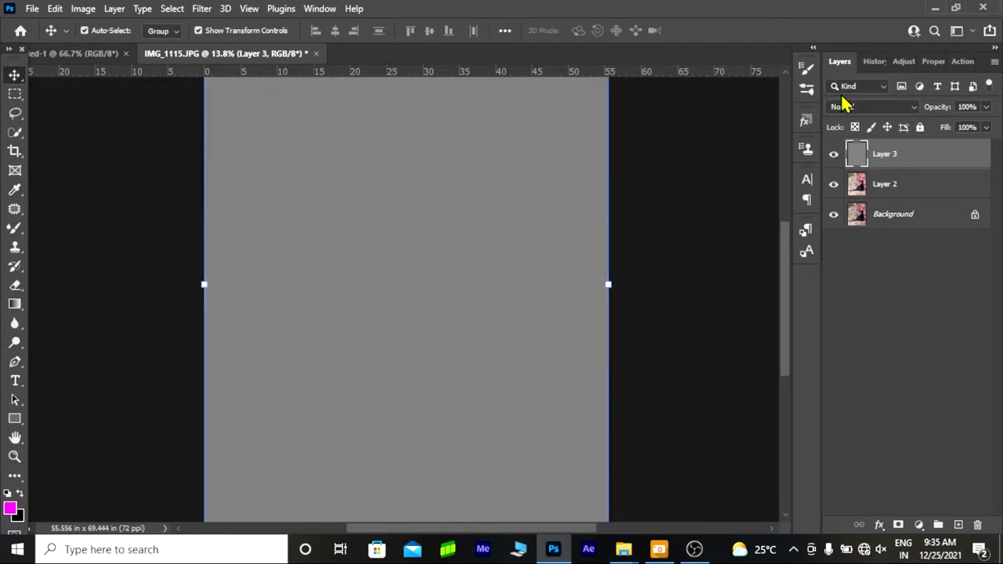
pyautogui.hotkey('shift', 'alt', 'o')
# Step: Select the Dodge tool and zoom the view to the lower part of the photo
pyautogui.click(12, 345)
pyautogui.scroll(-1, 420, 348)
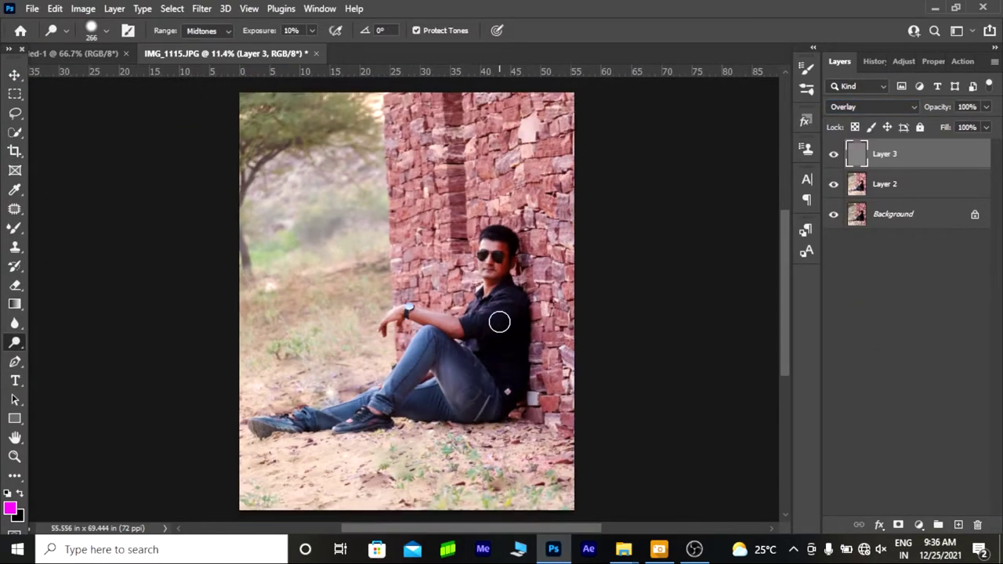
pyautogui.scroll(5, 497, 322)
pyautogui.scroll(-3, 449, 409)
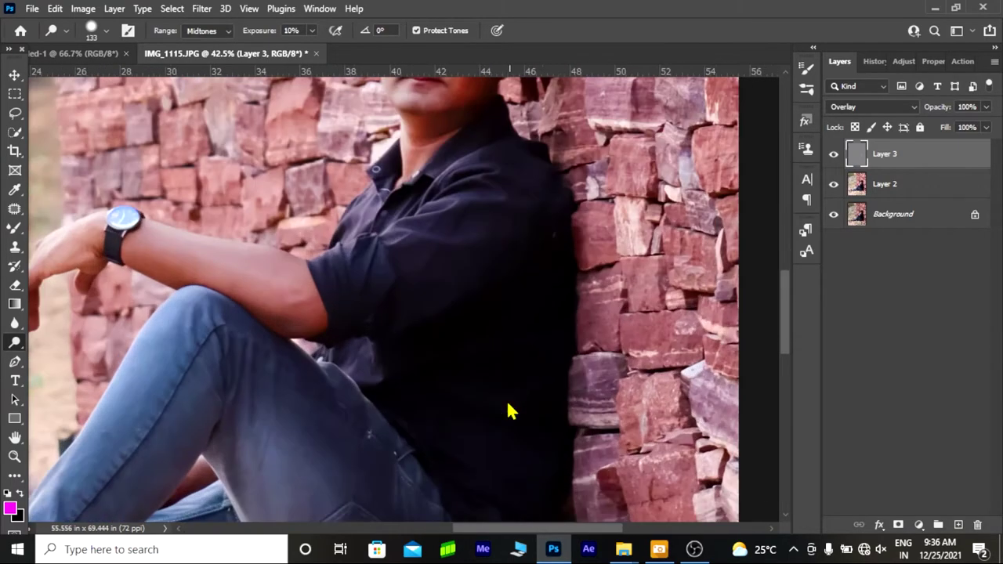
pyautogui.scroll(-4, 340, 308)
pyautogui.scroll(3, 264, 415)
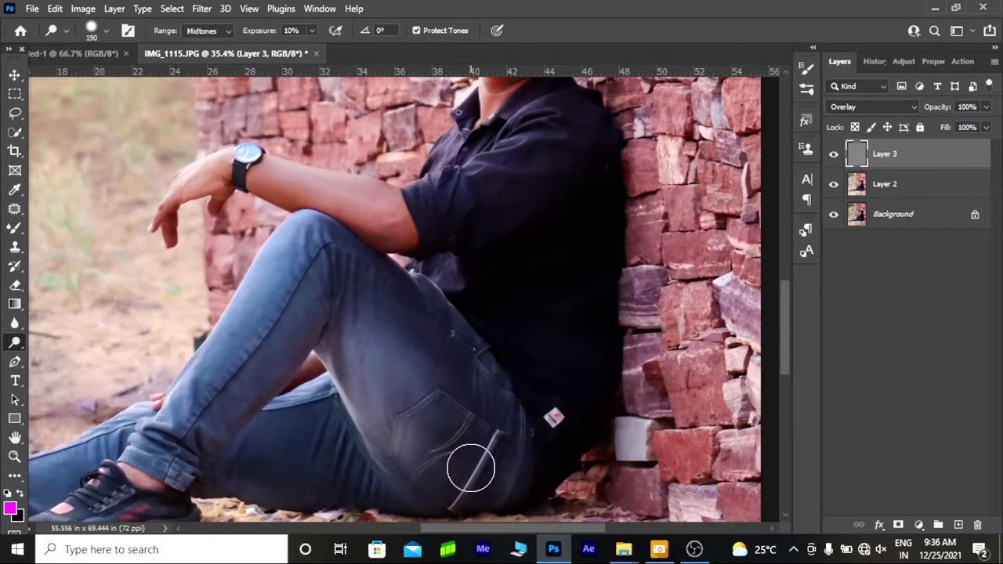
pyautogui.scroll(-1, 470, 466)
pyautogui.scroll(1, 389, 411)
pyautogui.scroll(-1, 370, 340)
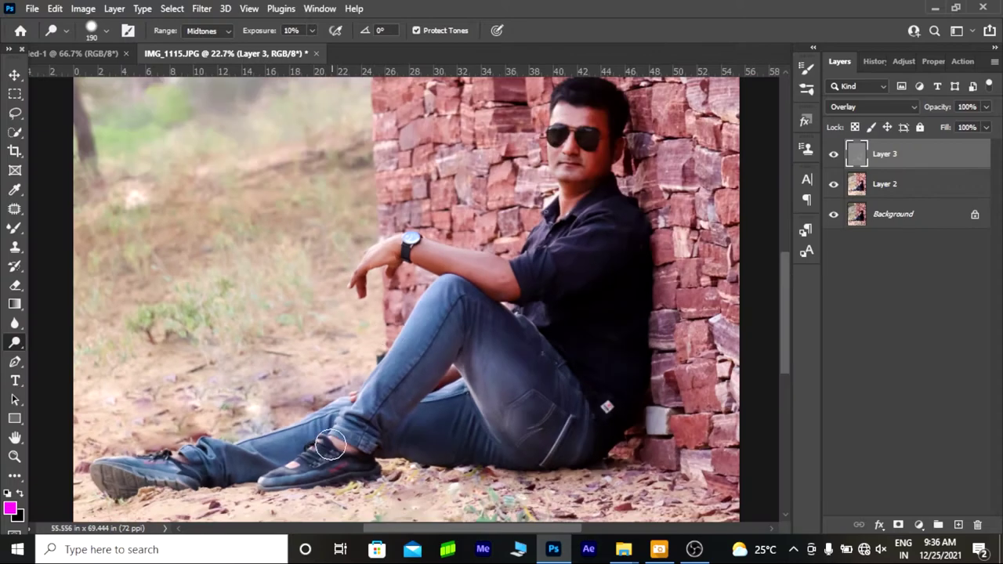
pyautogui.scroll(-1, 352, 308)
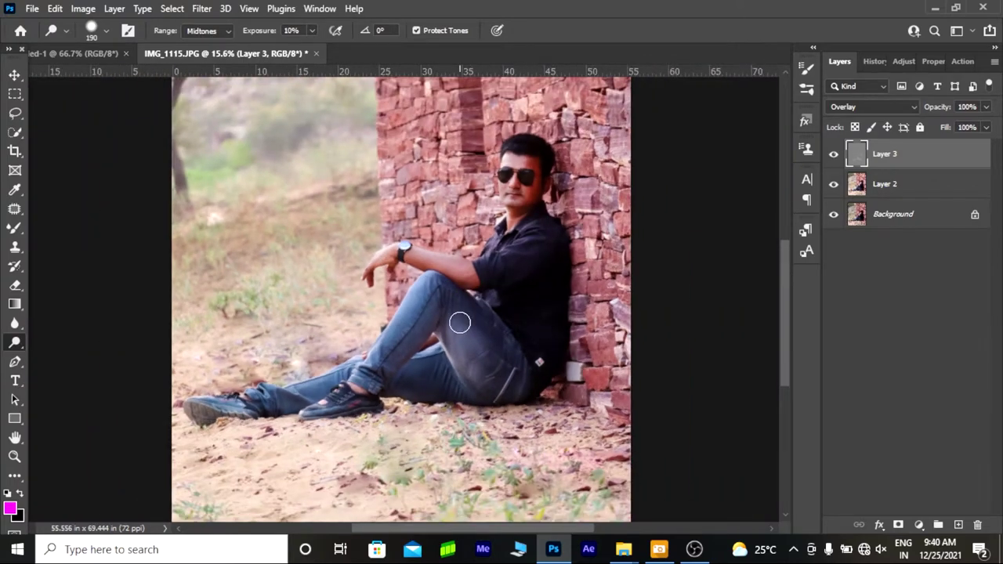
pyautogui.scroll(-2, 460, 322)
# Step: Set the brush size to 270 and lighten the ground in the lower left
pyautogui.rightClick(364, 334)
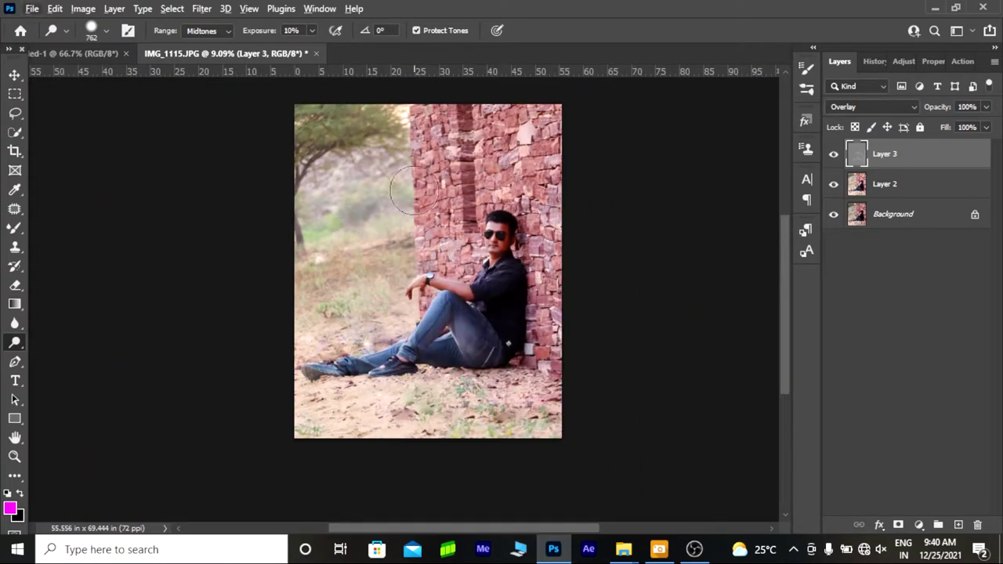
pyautogui.scroll(2, 471, 290)
pyautogui.scroll(-1, 374, 337)
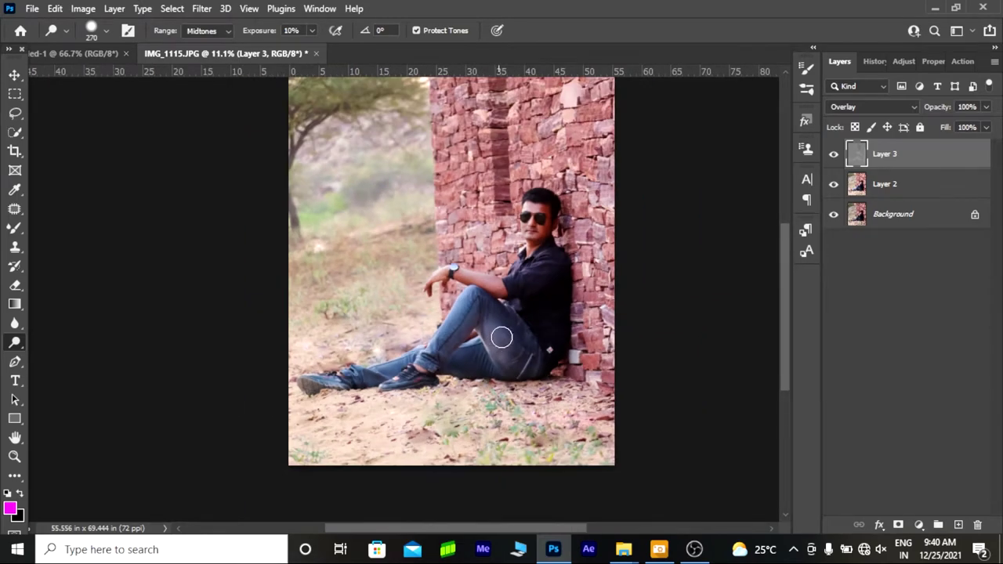
pyautogui.moveTo(443, 426); pyautogui.dragTo(323, 424)
# Step: Switch to the Burn tool and darken the ground at the bottom of the photo
pyautogui.scroll(2, 470, 294)
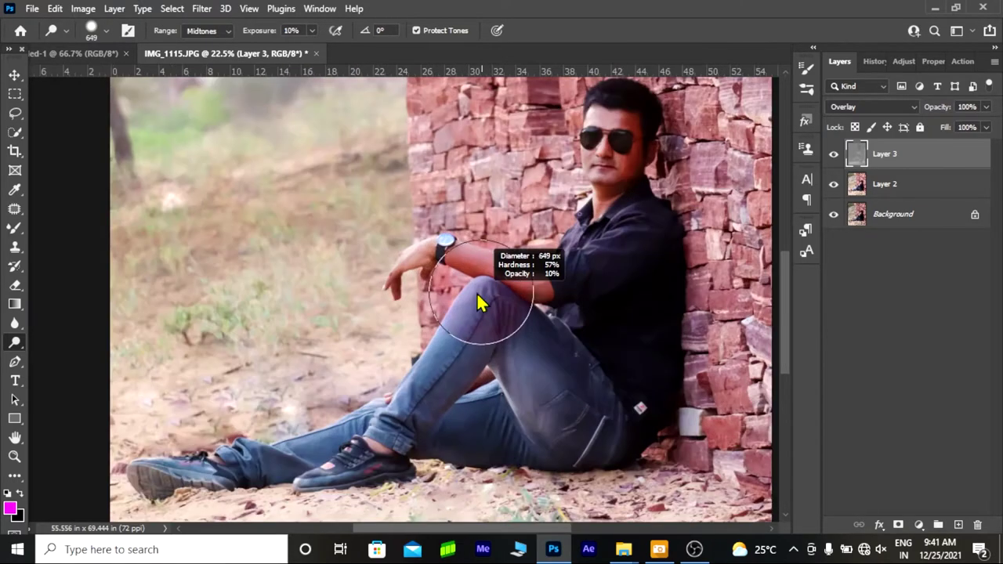
pyautogui.hotkey('shift', 'o')
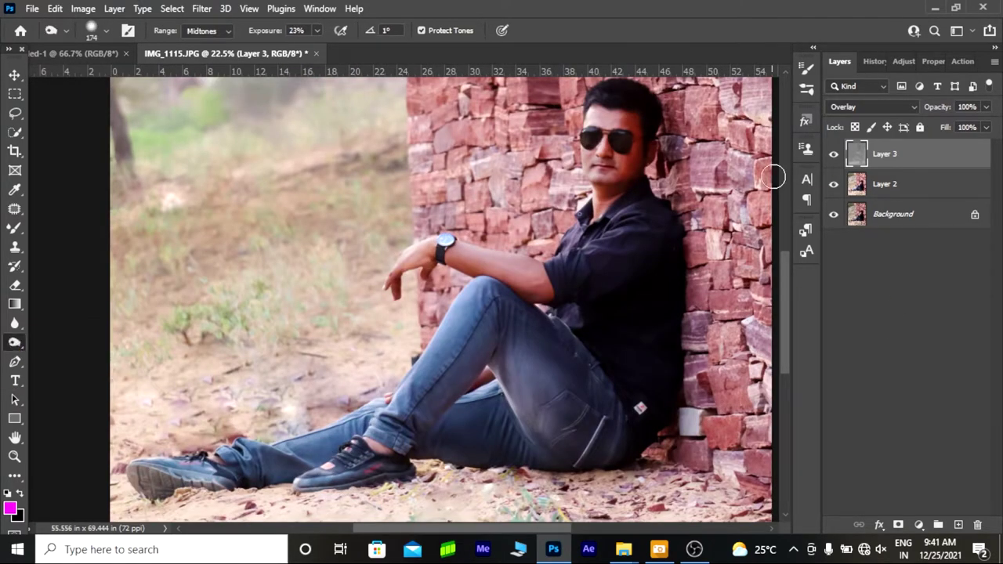
pyautogui.scroll(-1, 505, 298)
pyautogui.scroll(2, 608, 219)
pyautogui.scroll(2, 586, 306)
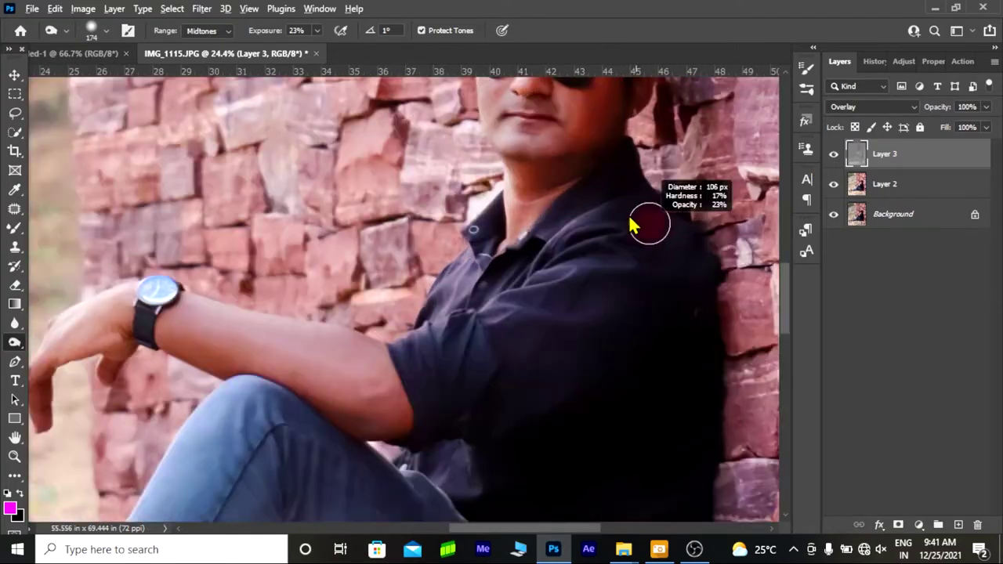
pyautogui.scroll(-3, 415, 445)
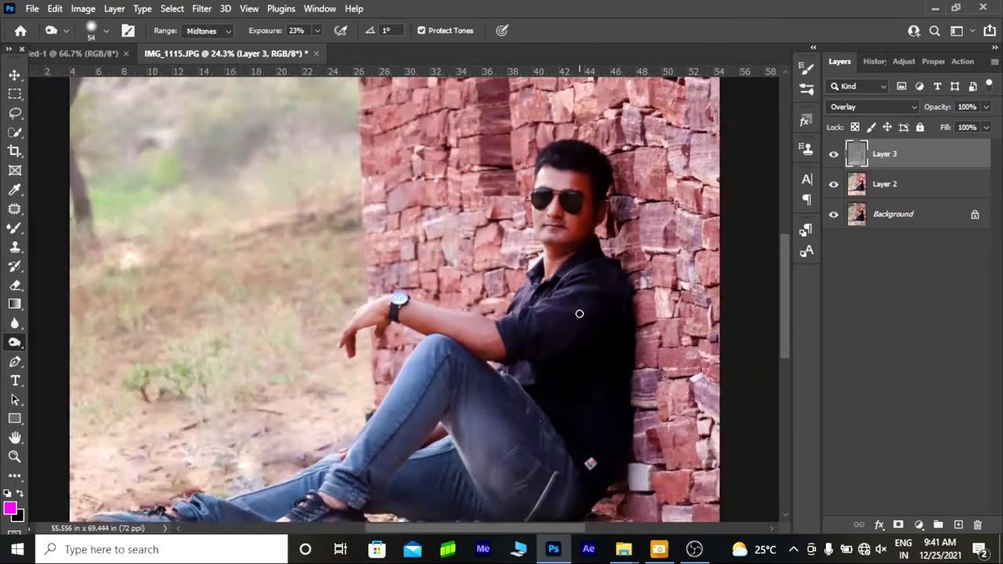
pyautogui.scroll(2, 496, 346)
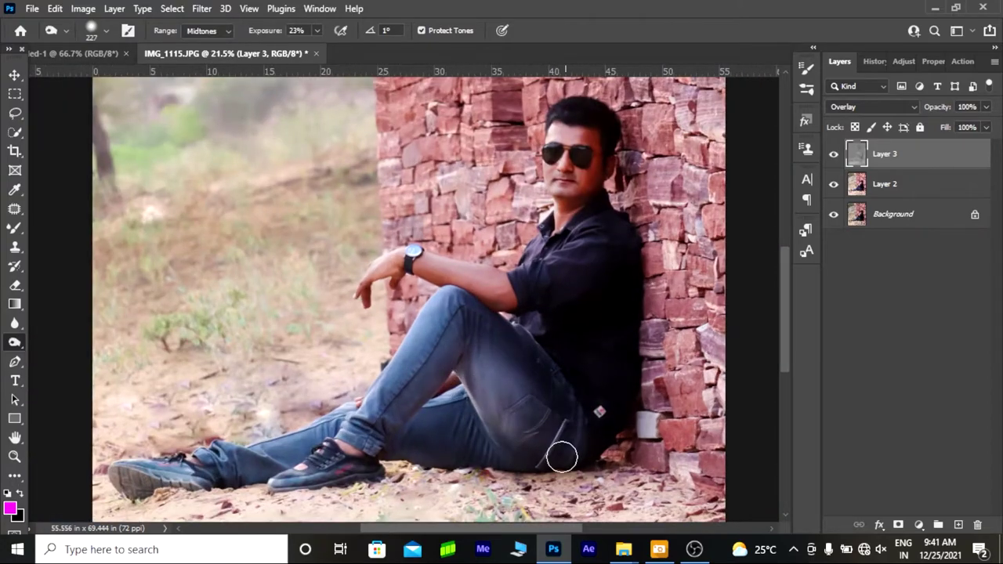
pyautogui.scroll(-1, 562, 457)
pyautogui.scroll(3, 575, 354)
pyautogui.scroll(1, 443, 358)
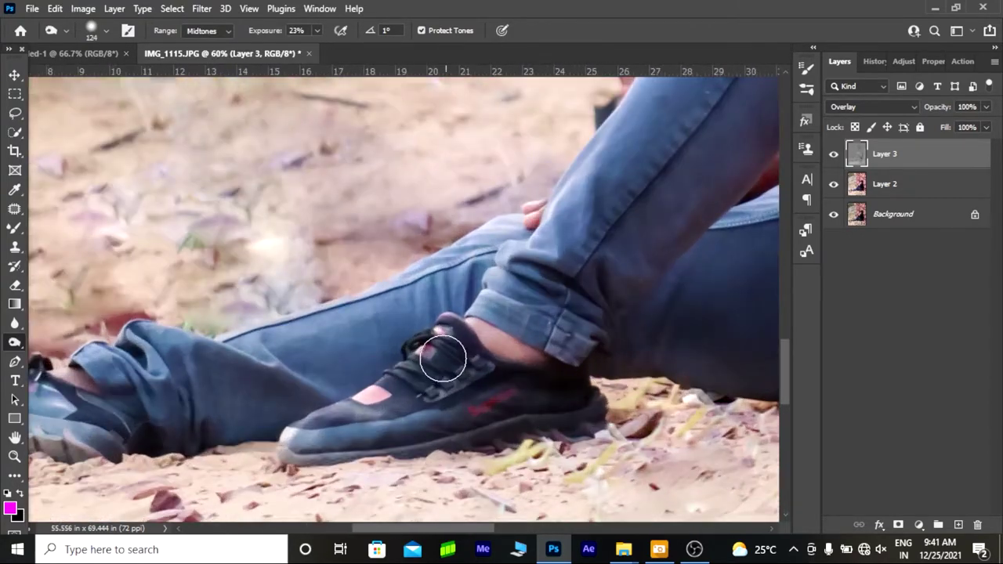
pyautogui.scroll(-1, 442, 359)
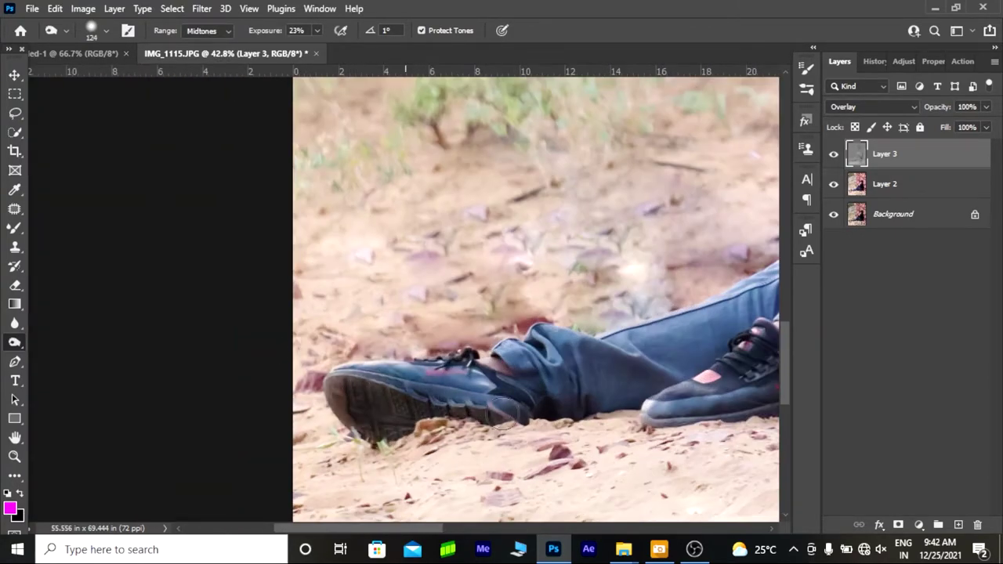
pyautogui.scroll(-1, 486, 400)
pyautogui.scroll(-1, 586, 389)
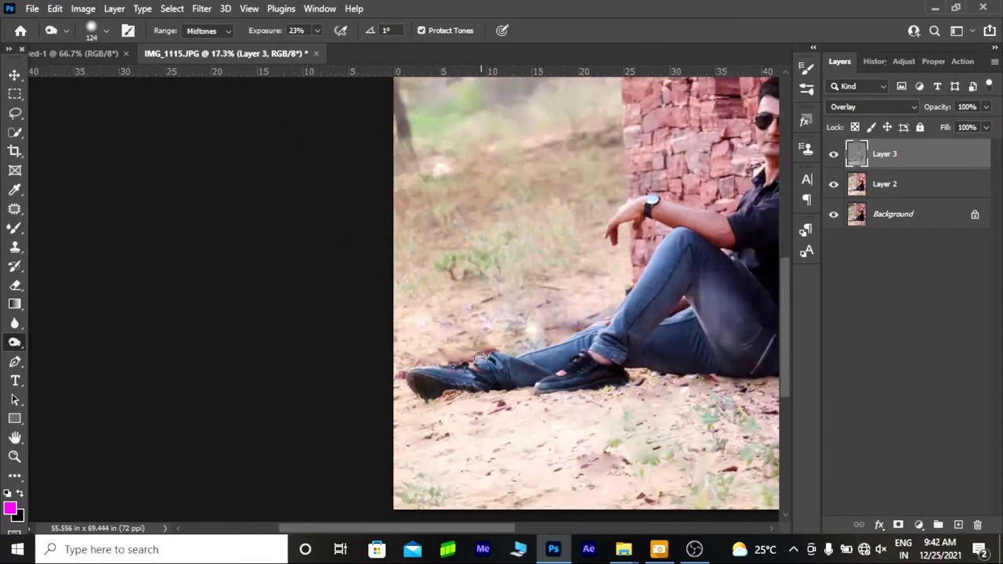
pyautogui.scroll(2, 612, 354)
pyautogui.scroll(-3, 638, 385)
pyautogui.moveTo(698, 430)
pyautogui.mouseDown()
pyautogui.moveTo(410, 446)
pyautogui.moveTo(732, 457)
pyautogui.moveTo(408, 448)
pyautogui.moveTo(611, 385)
pyautogui.mouseUp()
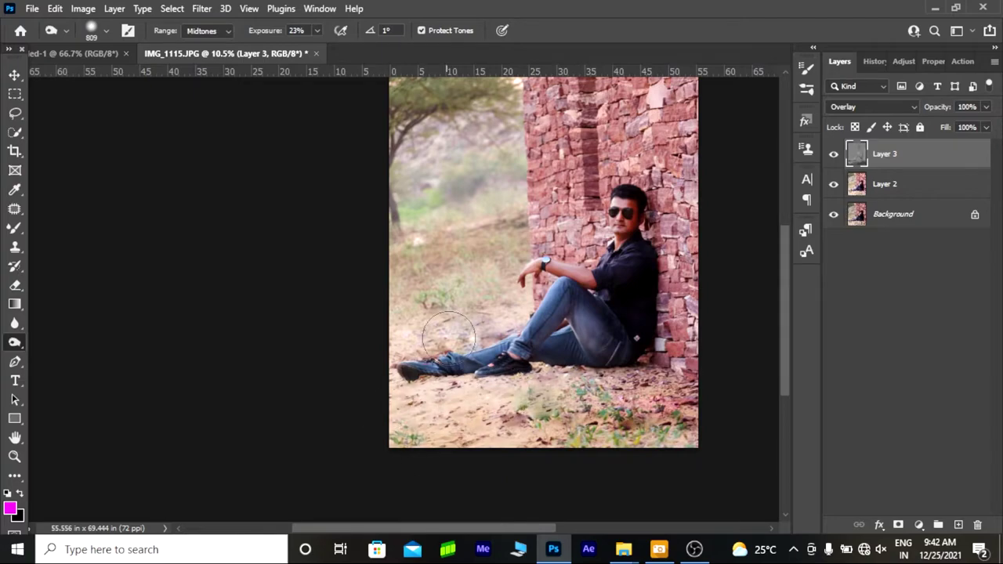
# Step: Enlarge the brush slightly and darken the area around the left lens
pyautogui.scroll(1, 448, 335)
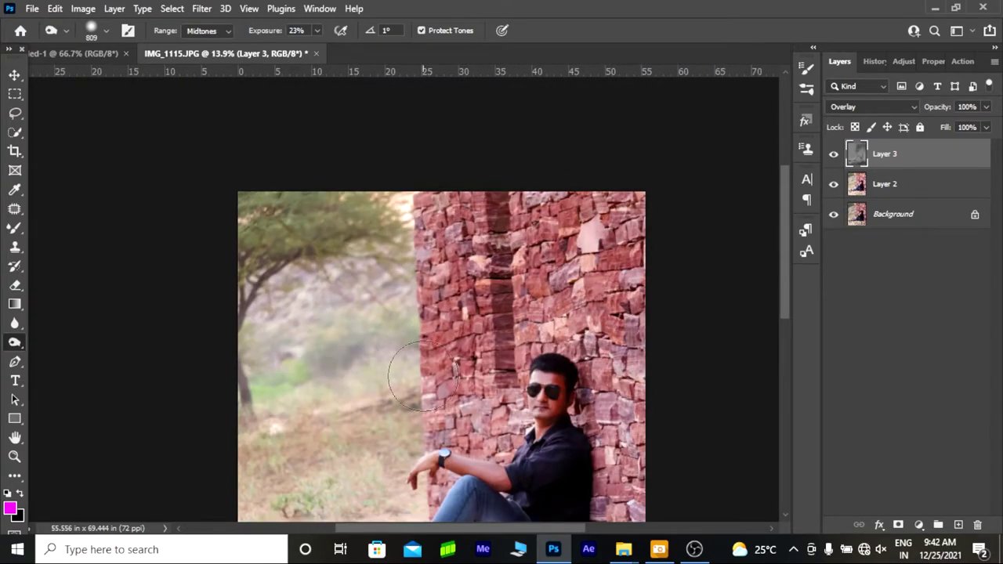
pyautogui.scroll(-1, 423, 378)
pyautogui.scroll(-1, 616, 415)
pyautogui.scroll(-1, 616, 415)
pyautogui.scroll(3, 605, 350)
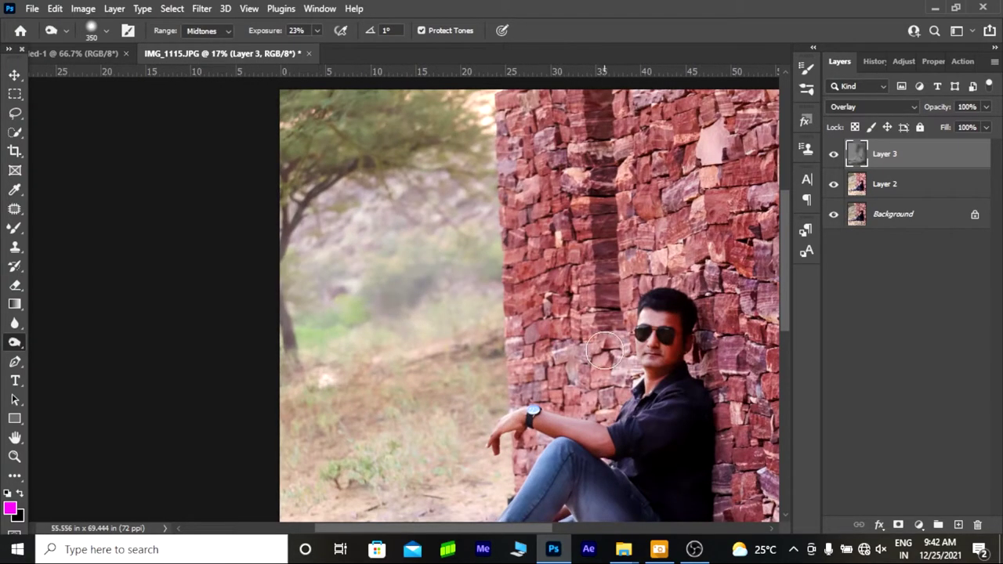
pyautogui.scroll(2, 608, 345)
pyautogui.scroll(-3, 627, 329)
pyautogui.scroll(2, 657, 316)
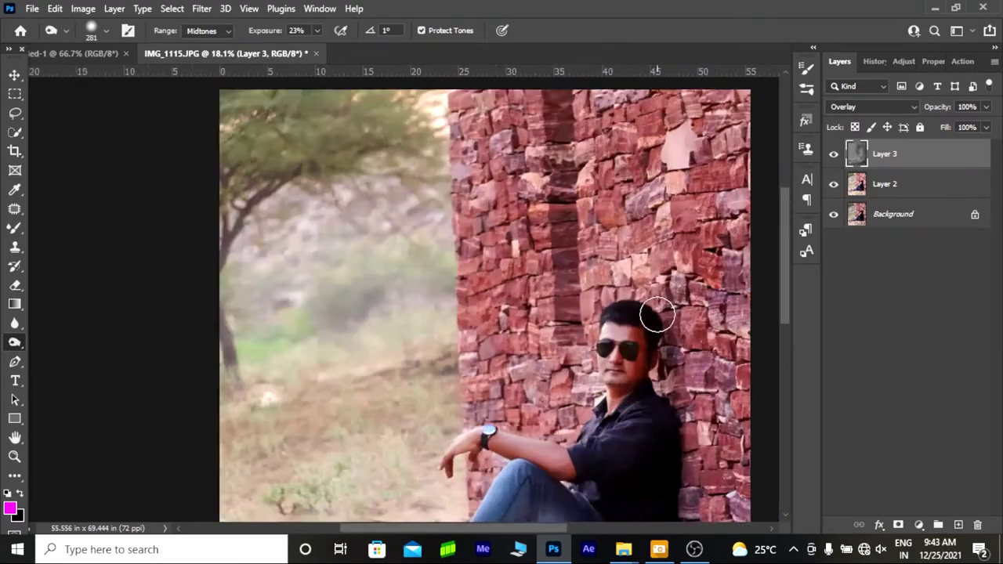
pyautogui.scroll(5, 657, 316)
pyautogui.scroll(-1, 585, 387)
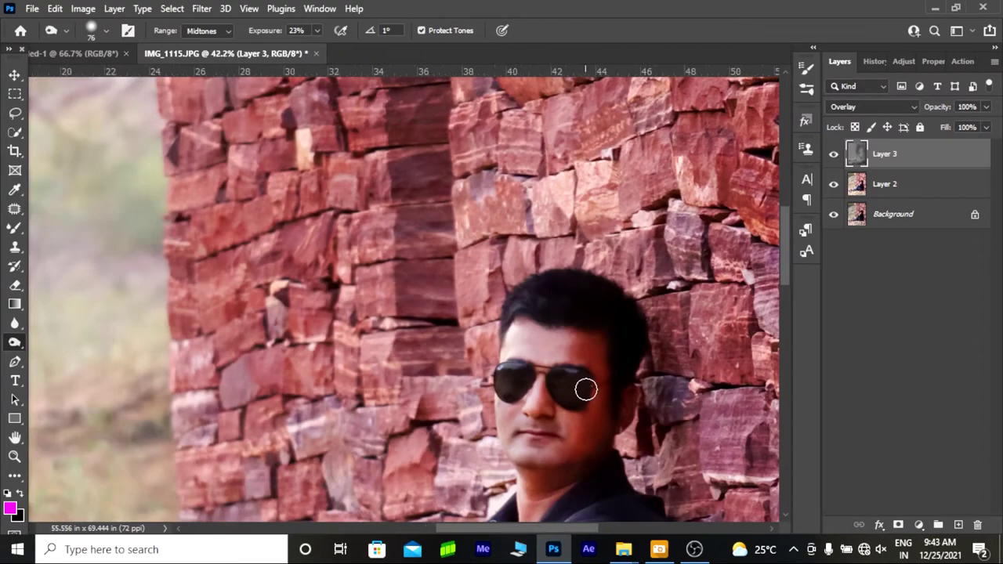
pyautogui.scroll(4, 488, 346)
pyautogui.press(']')
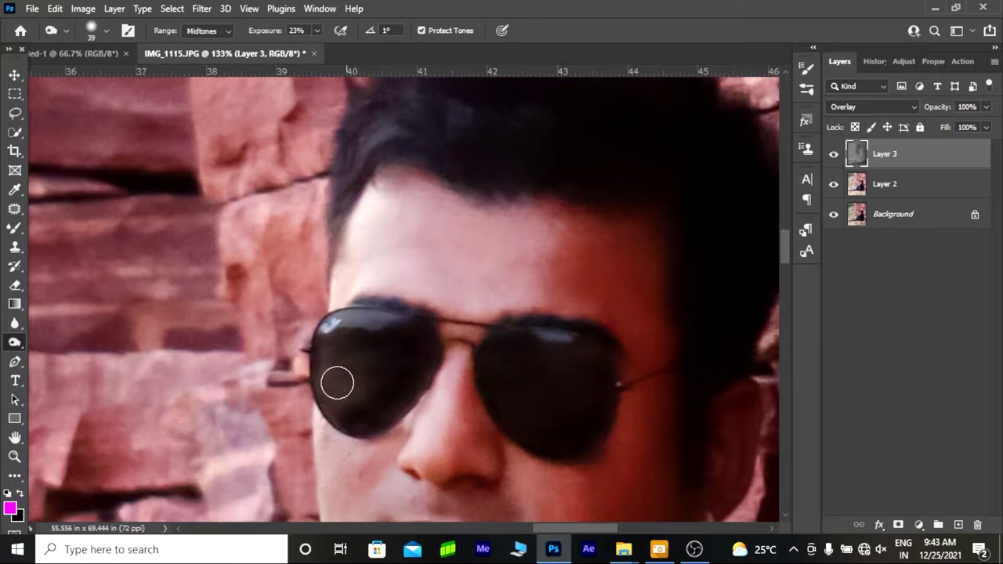
pyautogui.moveTo(419, 314); pyautogui.dragTo(353, 311)
# Step: Lower the Burn exposure to 9% and adjust the brush size
pyautogui.scroll(-3, 428, 346)
pyautogui.scroll(2, 429, 368)
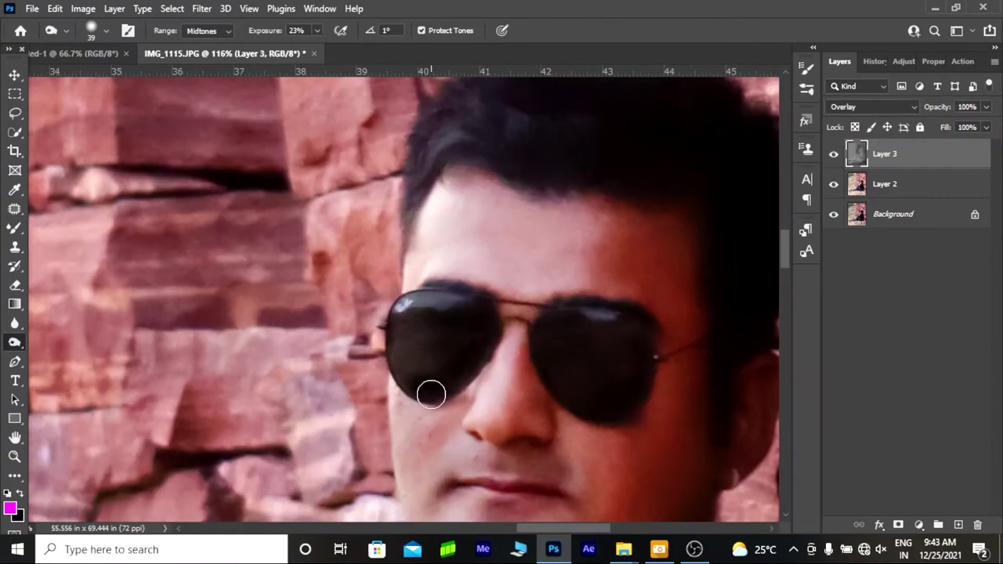
pyautogui.scroll(-2, 432, 392)
pyautogui.scroll(-3, 432, 392)
pyautogui.scroll(5, 487, 342)
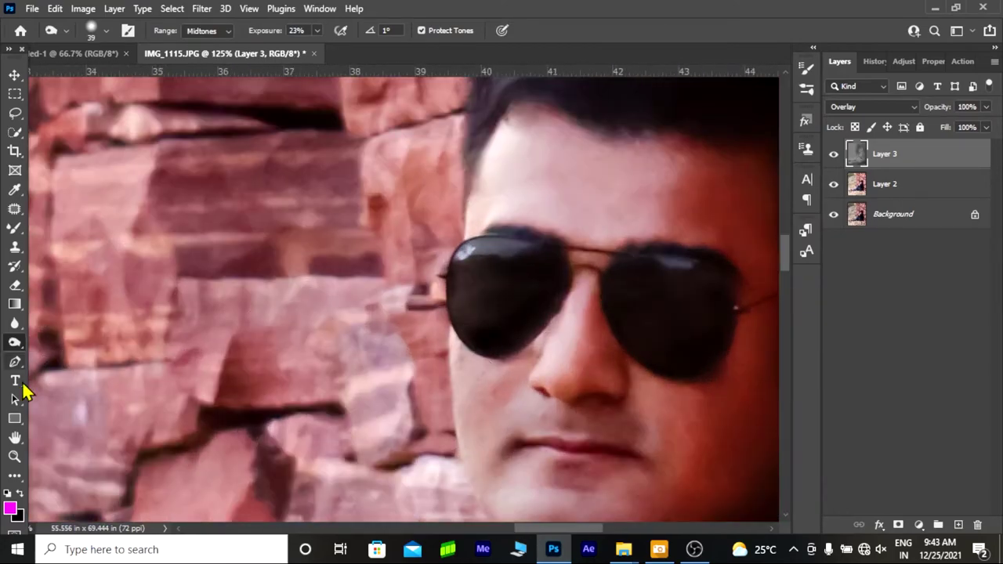
pyautogui.click(317, 29)
pyautogui.moveTo(314, 50); pyautogui.dragTo(305, 50)
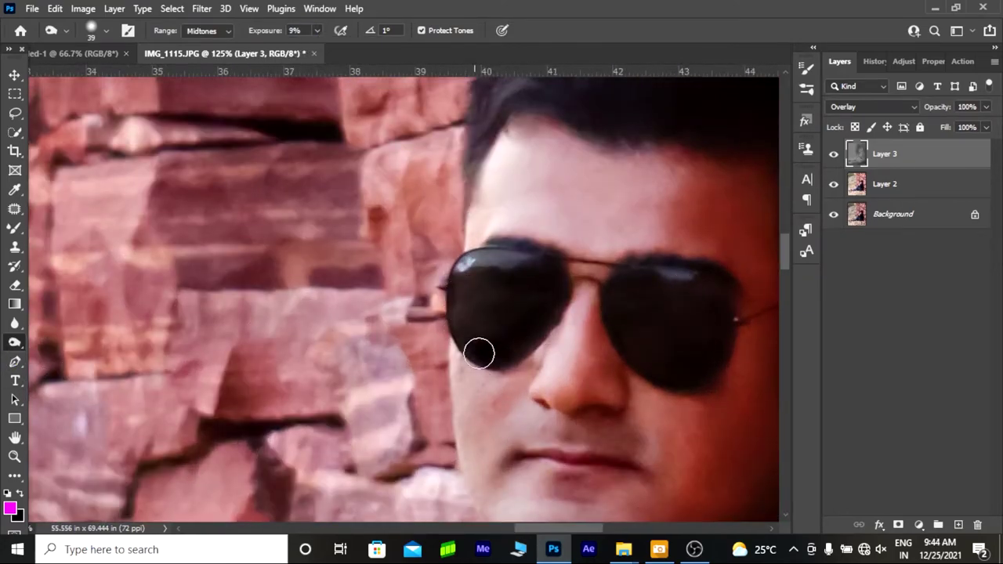
pyautogui.rightClick(449, 271)
pyautogui.press('Return')
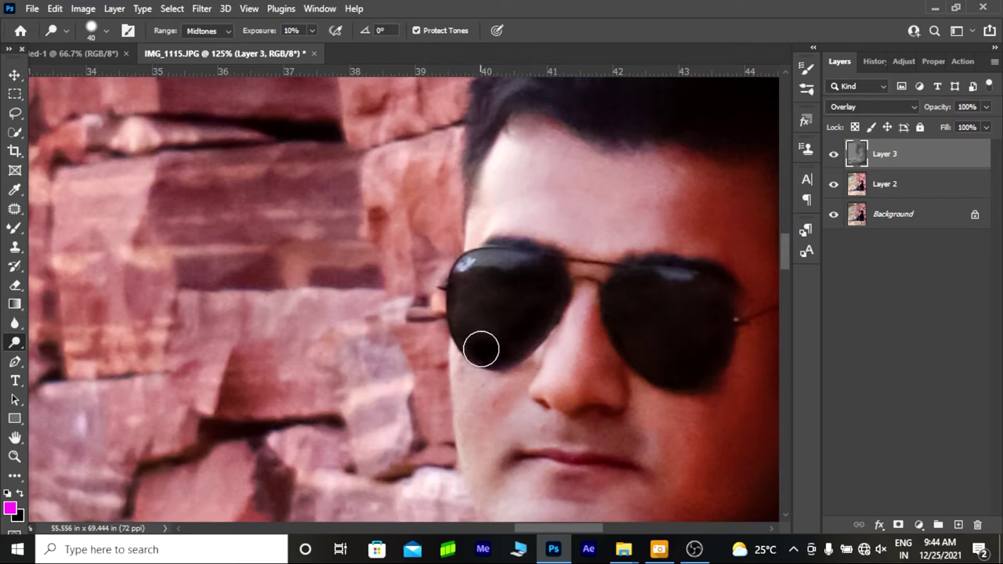
pyautogui.scroll(-3, 481, 349)
pyautogui.scroll(-5, 470, 349)
pyautogui.scroll(5, 446, 349)
pyautogui.scroll(3, 450, 353)
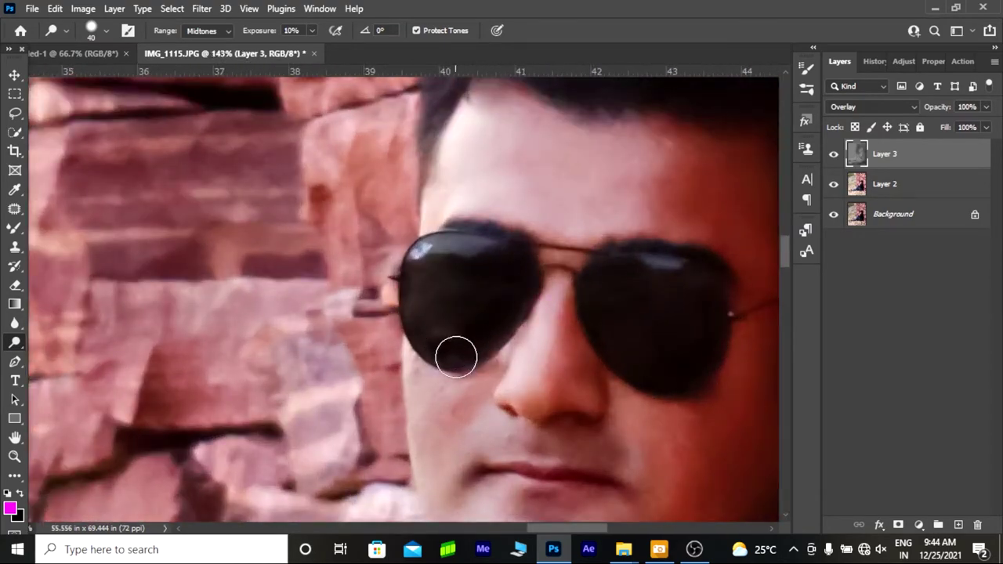
# Step: Darken the grass on the left side of the photo
pyautogui.keyDown('alt'); pyautogui.click(15, 343); pyautogui.keyUp('alt')
pyautogui.scroll(3, 416, 337)
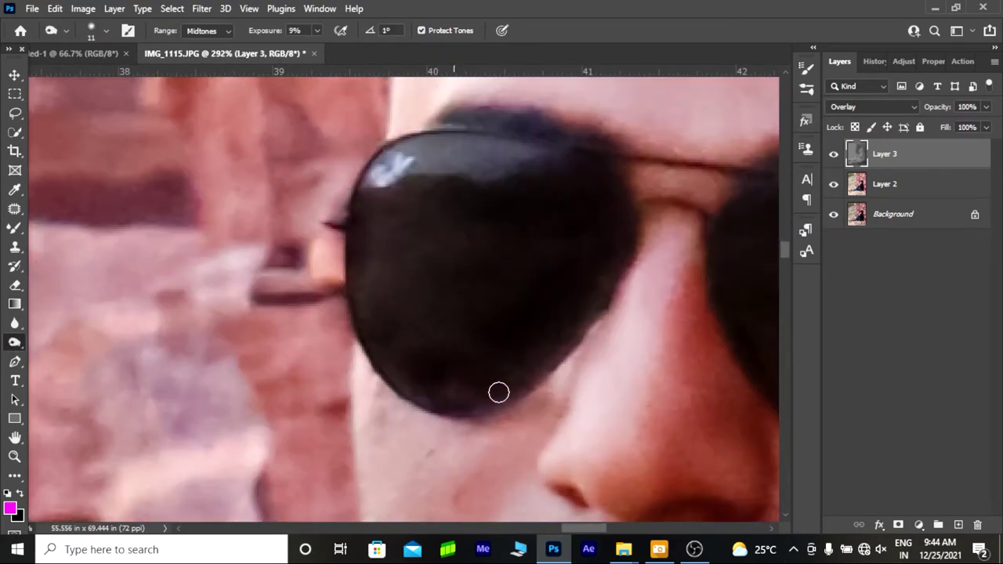
pyautogui.scroll(-3, 501, 398)
pyautogui.scroll(1, 551, 337)
pyautogui.scroll(-4, 551, 336)
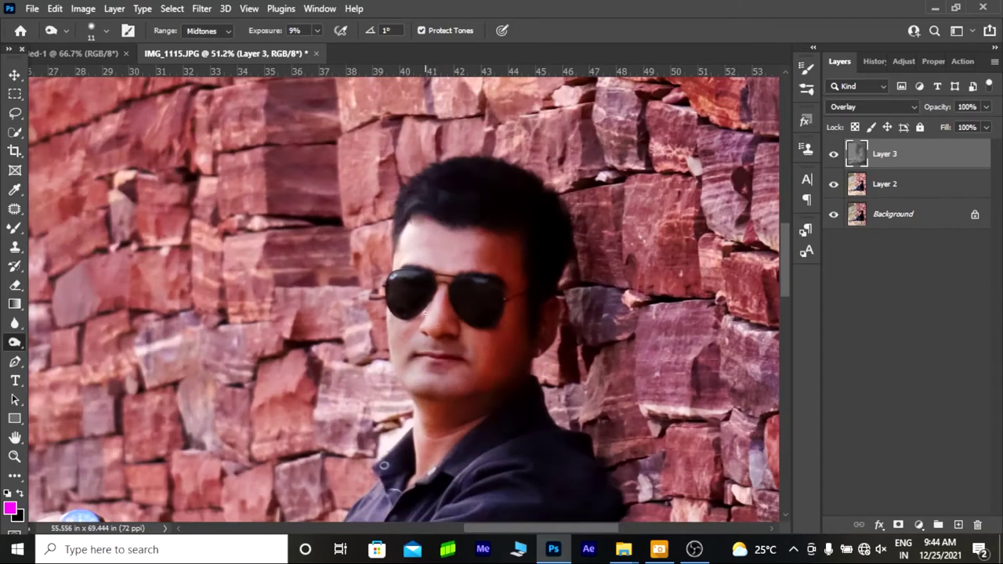
pyautogui.scroll(-2, 517, 408)
pyautogui.scroll(-2, 341, 322)
pyautogui.scroll(-2, 402, 298)
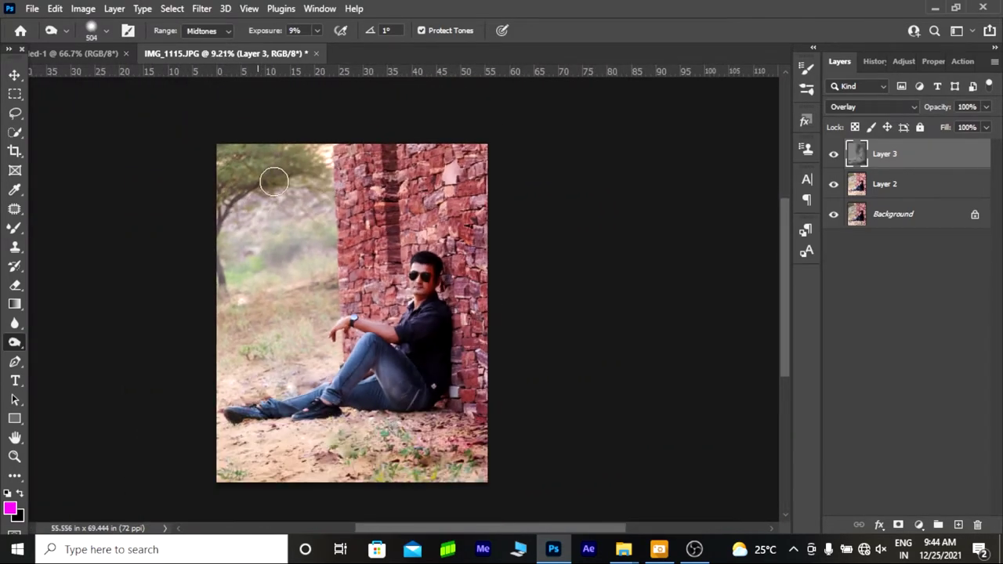
pyautogui.moveTo(202, 283); pyautogui.dragTo(311, 298)
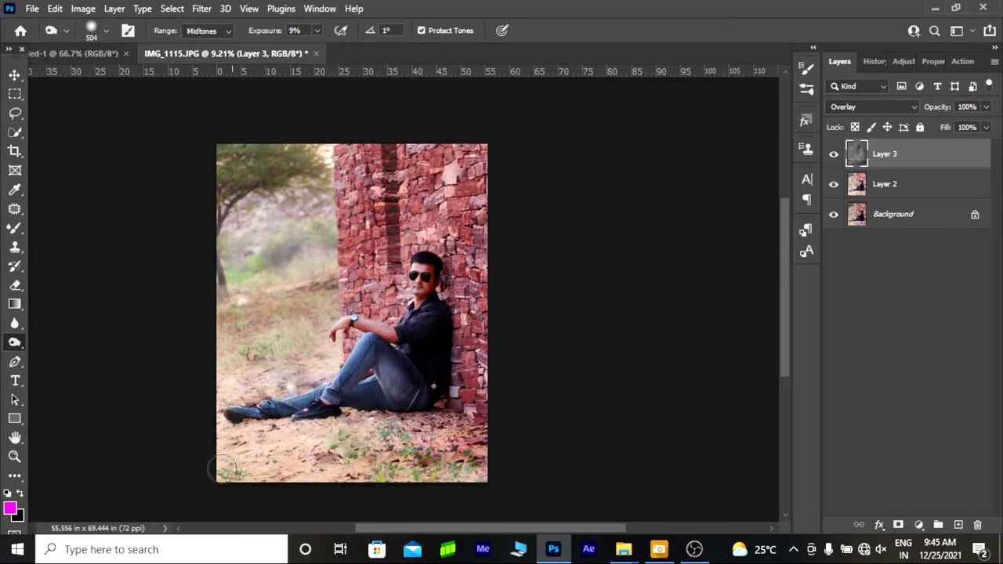
pyautogui.scroll(-1, 502, 455)
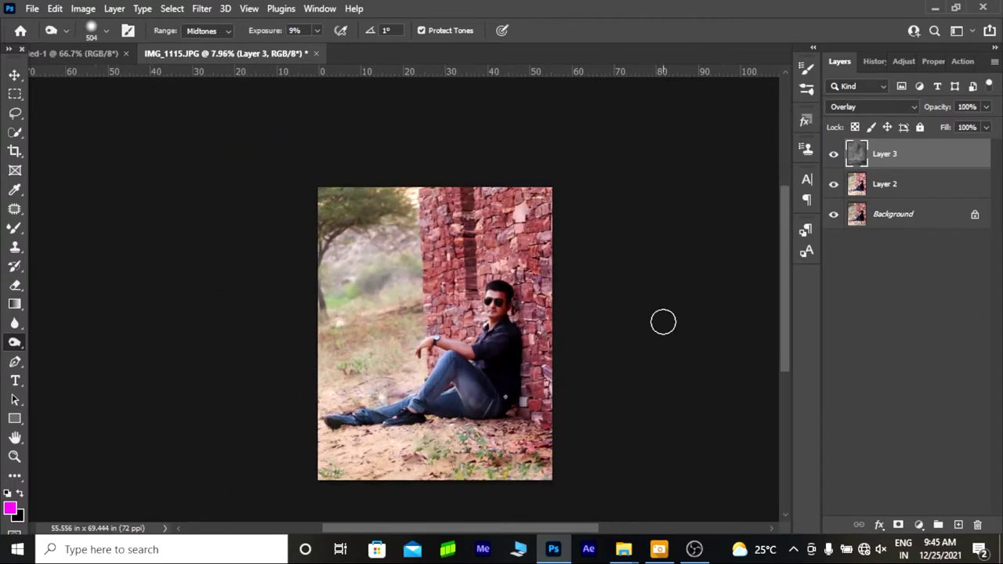
# Step: Toggle the dodge-and-burn layer to compare, then burn the shoe's toe and sole darker
pyautogui.click(833, 154)
pyautogui.click(833, 154)
pyautogui.scroll(5, 337, 424)
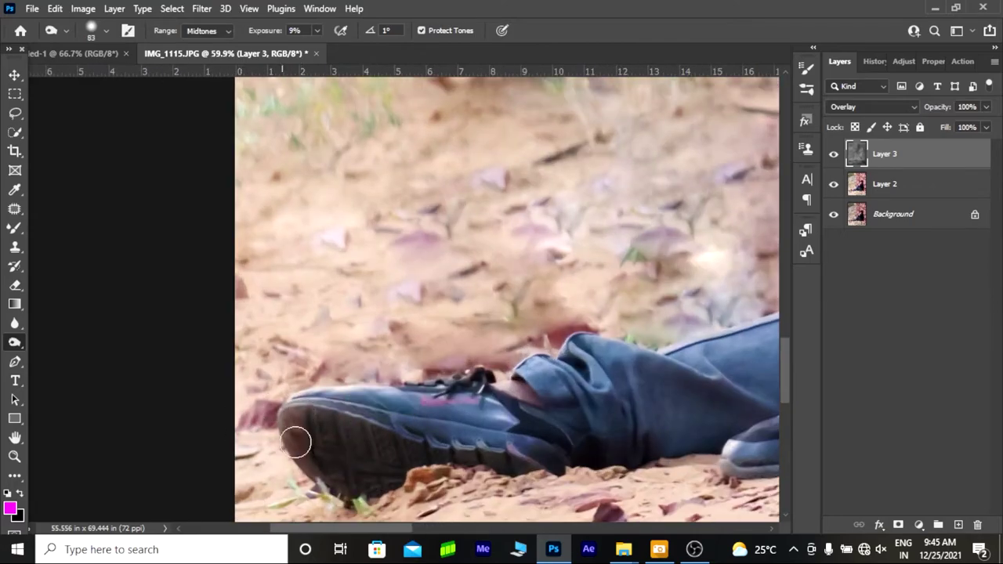
pyautogui.moveTo(296, 443); pyautogui.dragTo(536, 438)
# Step: Burn the watch strap darker
pyautogui.scroll(-5, 478, 479)
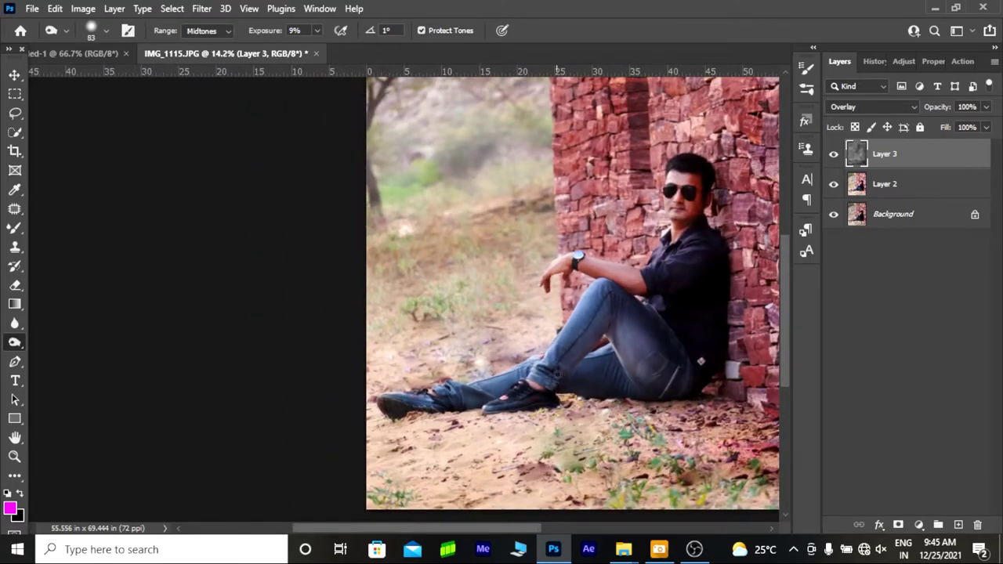
pyautogui.scroll(4, 674, 346)
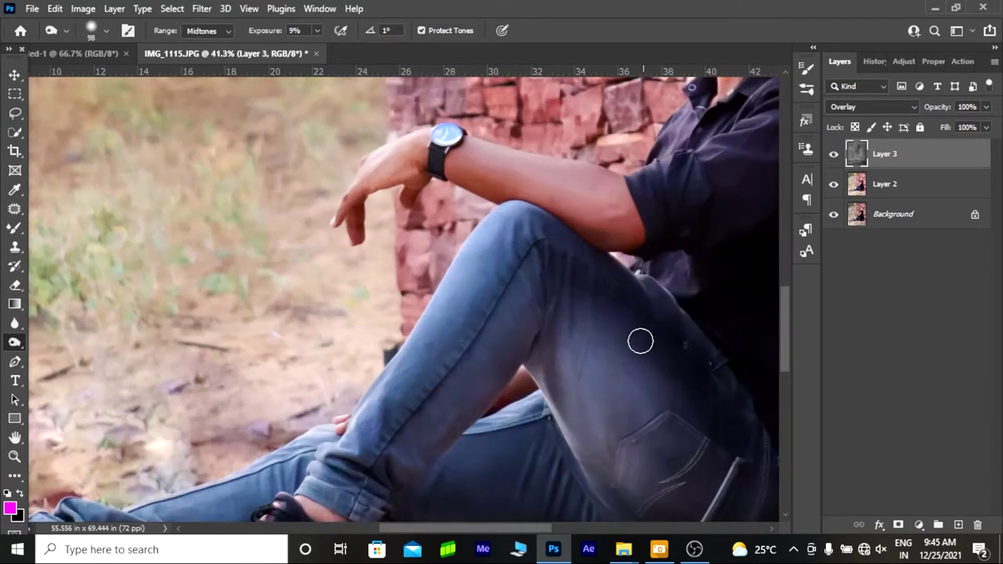
pyautogui.scroll(-5, 640, 341)
pyautogui.scroll(3, 635, 313)
pyautogui.scroll(-1, 627, 273)
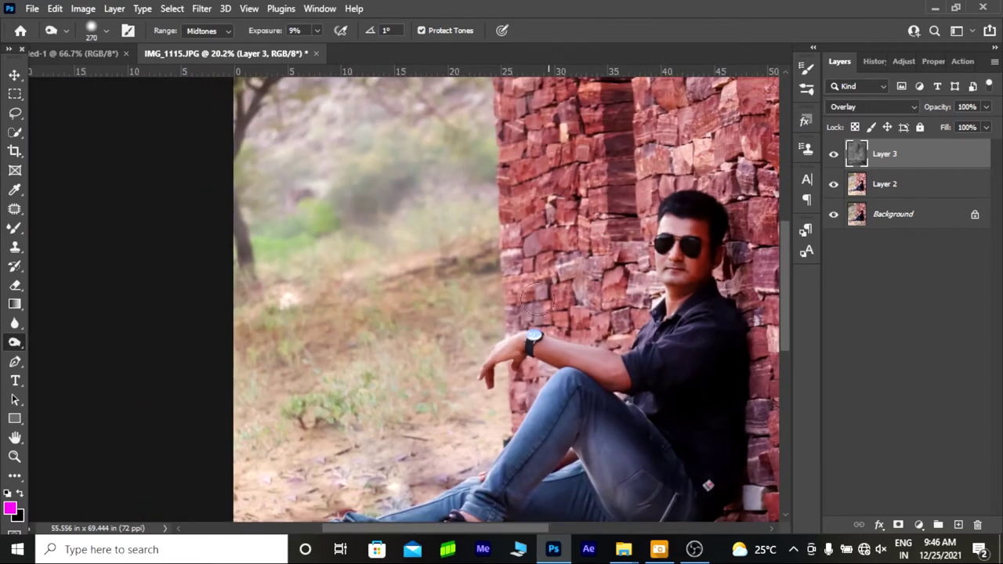
pyautogui.scroll(2, 537, 298)
pyautogui.scroll(3, 538, 292)
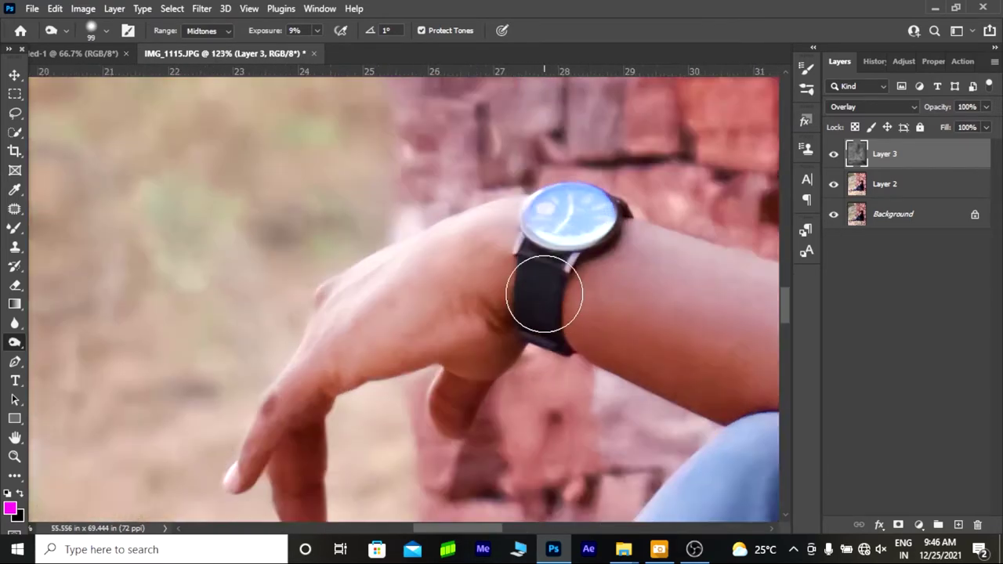
pyautogui.scroll(1, 552, 312)
pyautogui.moveTo(535, 265); pyautogui.dragTo(529, 322)
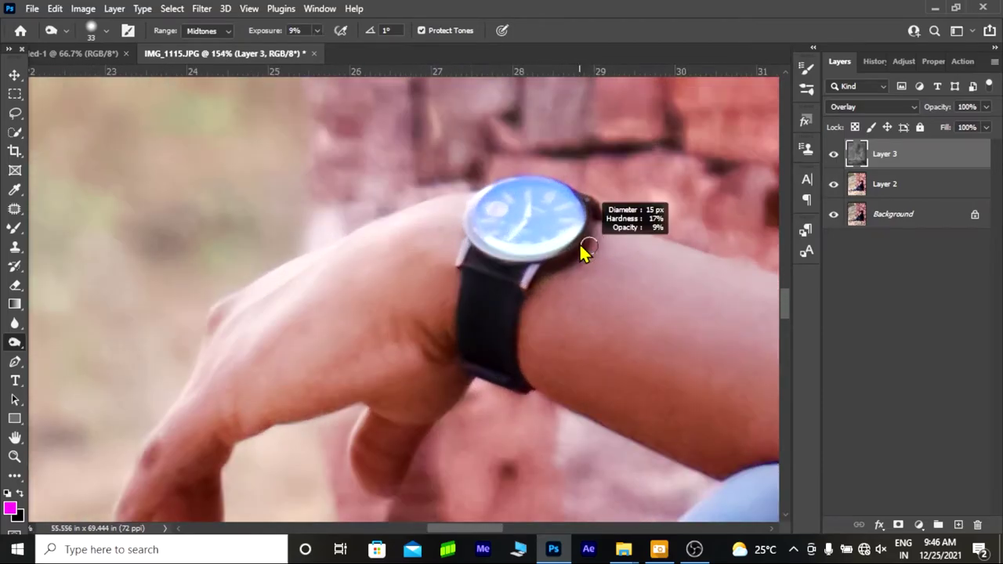
# Step: Fit the whole photo on screen and toggle Layer 3 to compare the burn result
pyautogui.scroll(2, 549, 306)
pyautogui.hotkey('ctrl', '0')
pyautogui.scroll(3, 674, 157)
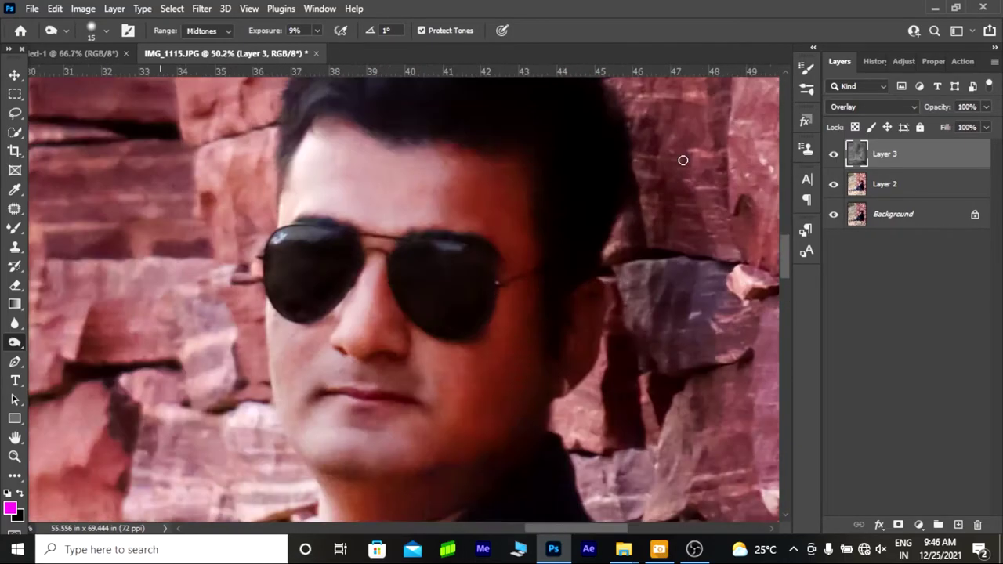
pyautogui.scroll(-1, 542, 246)
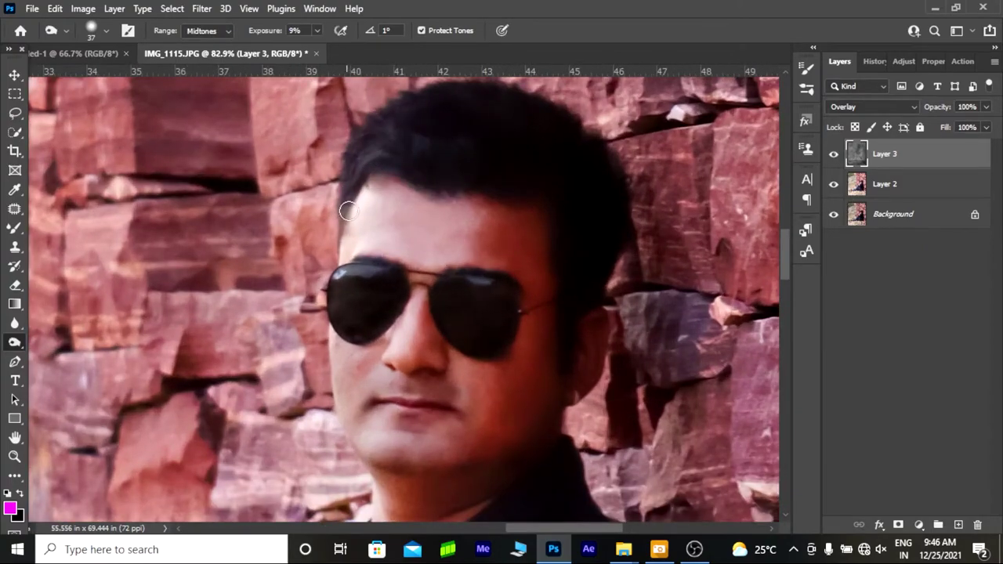
pyautogui.scroll(3, 351, 200)
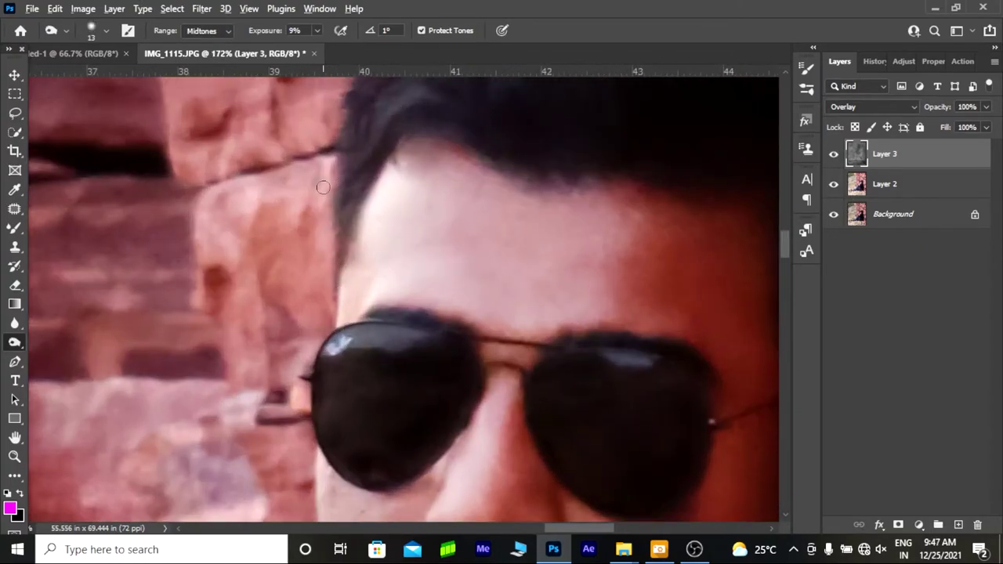
pyautogui.scroll(-5, 323, 187)
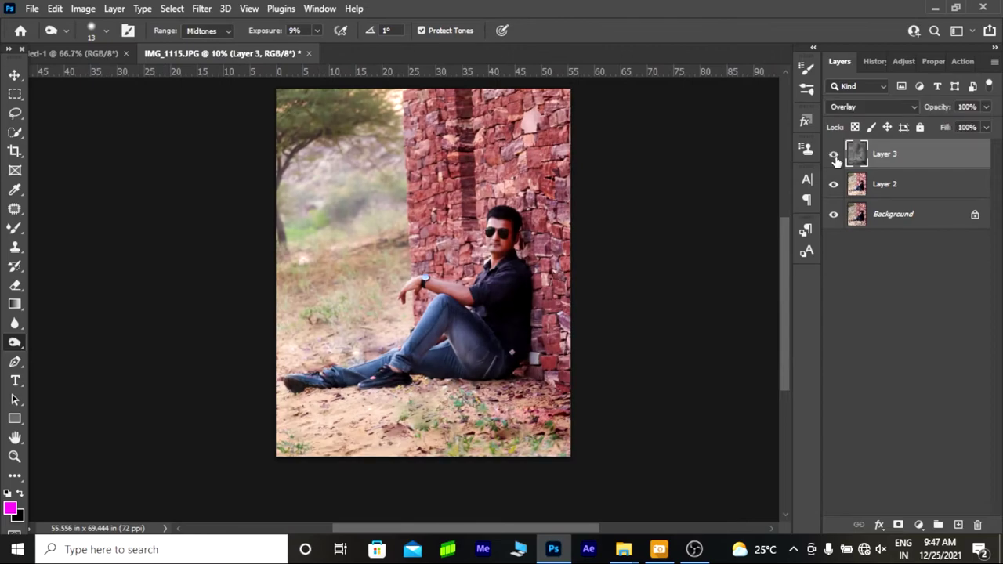
pyautogui.click(834, 155)
pyautogui.click(834, 155)
# Step: Bring up the light-ray overlay folder in File Explorer
pyautogui.scroll(4, 409, 272)
pyautogui.scroll(-4, 410, 272)
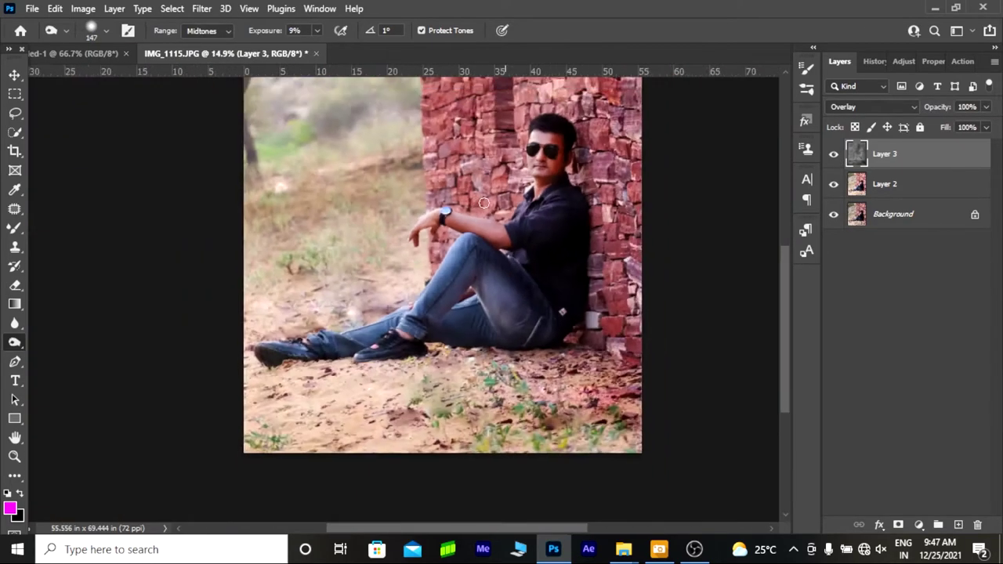
pyautogui.scroll(-1, 409, 272)
pyautogui.scroll(-1, 409, 272)
pyautogui.click(624, 550)
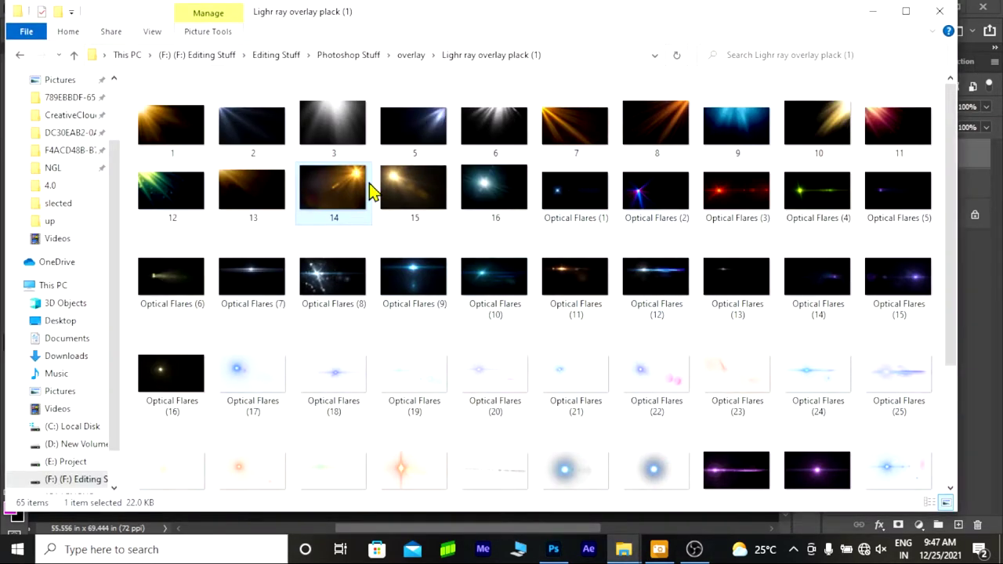
# Step: Place light-ray image 14, enlarge and rotate it, and set it to Screen mode
pyautogui.moveTo(372, 192); pyautogui.dragTo(417, 284)
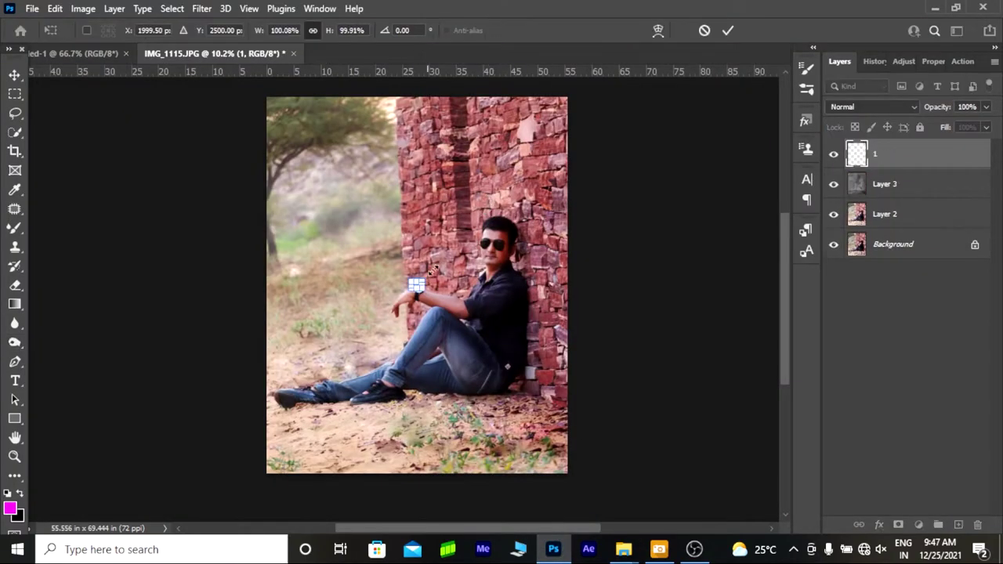
pyautogui.moveTo(549, 118)
pyautogui.mouseDown()
pyautogui.moveTo(580, 96)
pyautogui.moveTo(353, 284)
pyautogui.mouseUp()
pyautogui.click(872, 107)
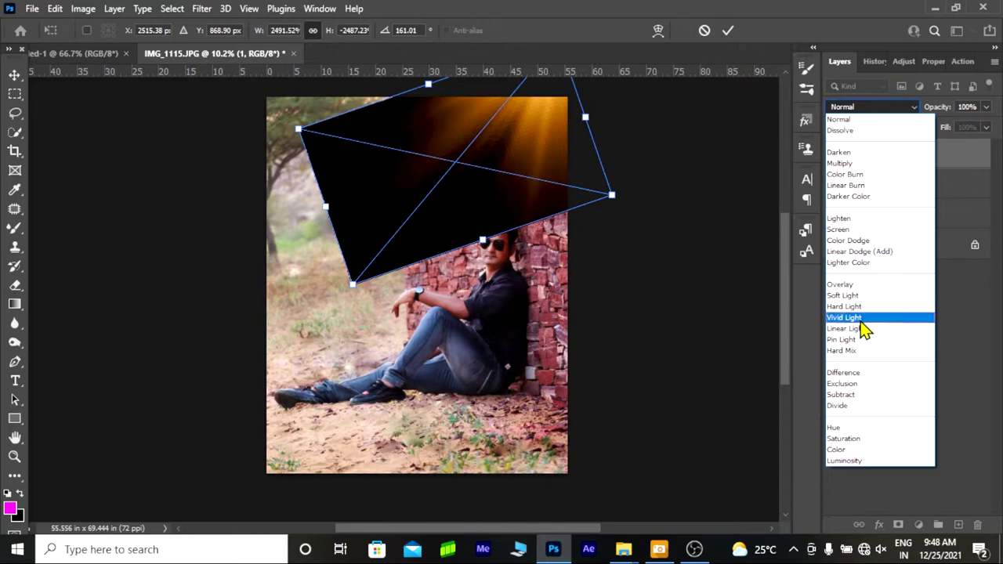
pyautogui.click(838, 229)
pyautogui.moveTo(631, 205)
pyautogui.mouseDown()
pyautogui.moveTo(643, 209)
pyautogui.moveTo(674, 44)
pyautogui.mouseUp()
pyautogui.scroll(-2, 563, 217)
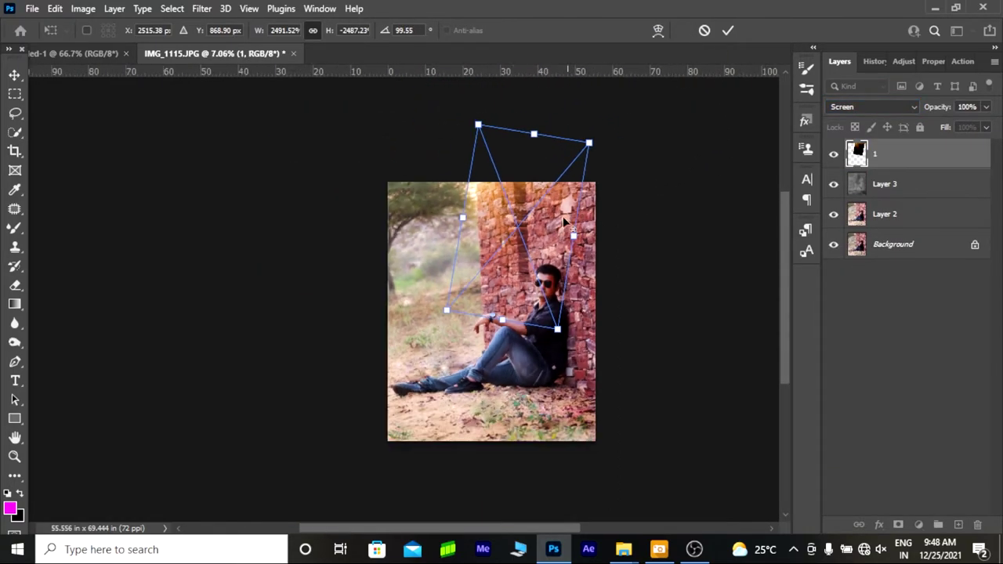
pyautogui.scroll(-1, 499, 231)
pyautogui.press('Return')
# Step: Flip, skew and reposition the light rays over the treetop
pyautogui.press('v')
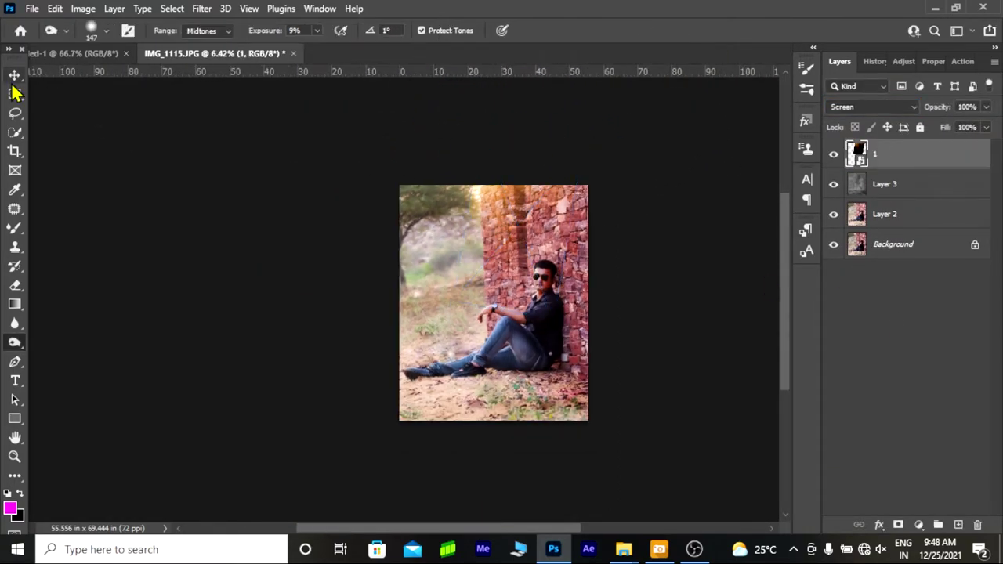
pyautogui.moveTo(580, 339)
pyautogui.mouseDown()
pyautogui.moveTo(355, 329)
pyautogui.moveTo(375, 342)
pyautogui.mouseUp()
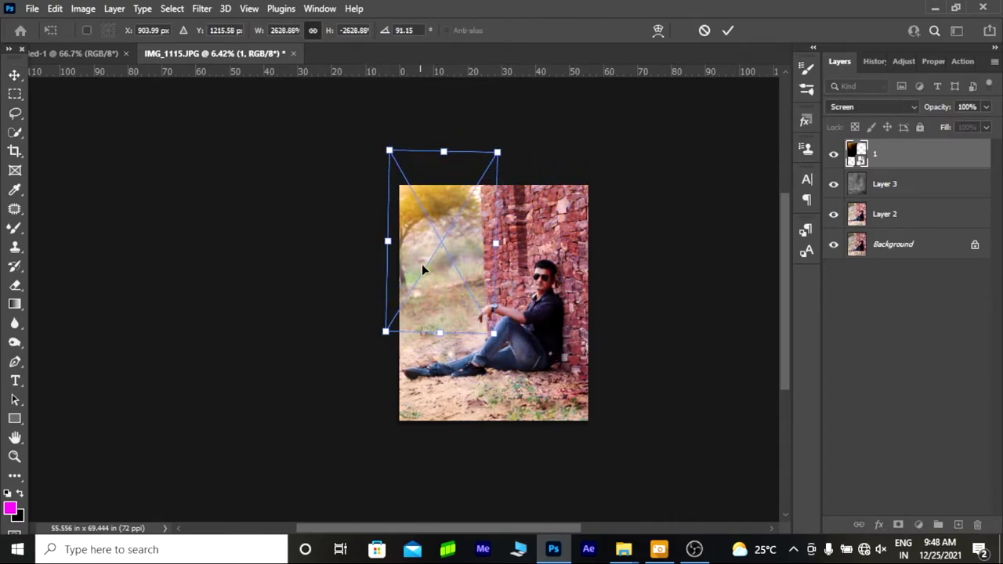
pyautogui.scroll(1, 423, 259)
pyautogui.moveTo(461, 276); pyautogui.dragTo(446, 285)
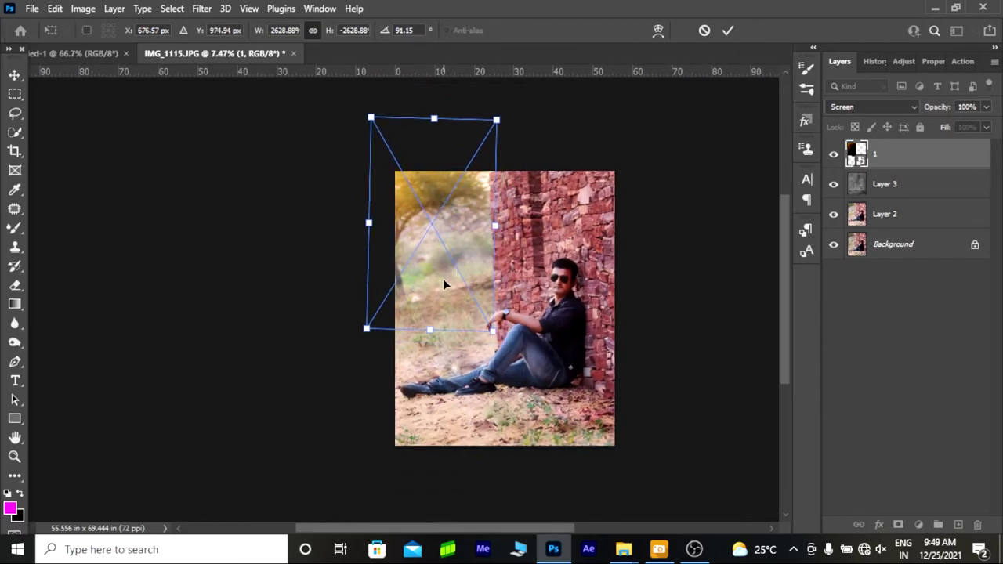
pyautogui.press('Return')
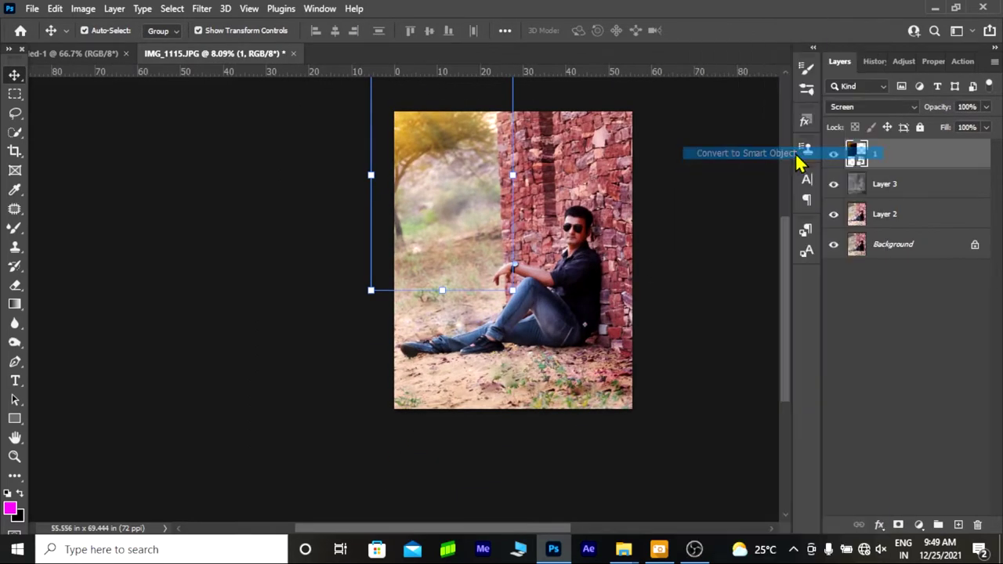
# Step: Add a black mask, paint the glow back over the treetop, and set opacity to 65%
pyautogui.keyDown('alt'); pyautogui.click(899, 525); pyautogui.keyUp('alt')
pyautogui.click(14, 227)
pyautogui.hotkey('shift', 'b')
pyautogui.moveTo(471, 130)
pyautogui.mouseDown()
pyautogui.moveTo(426, 138)
pyautogui.moveTo(445, 155)
pyautogui.mouseUp()
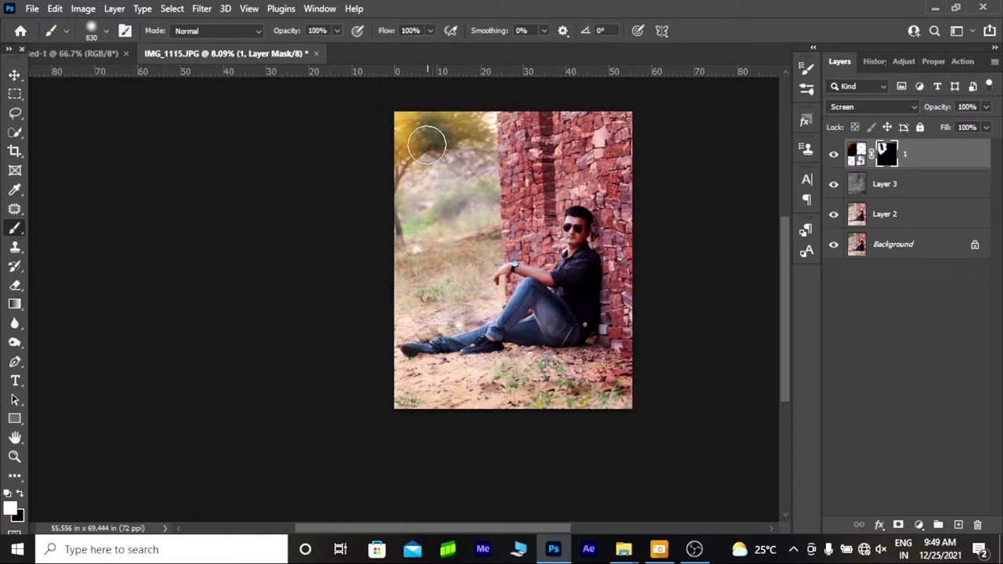
pyautogui.click(986, 106)
pyautogui.moveTo(989, 125); pyautogui.dragTo(965, 127)
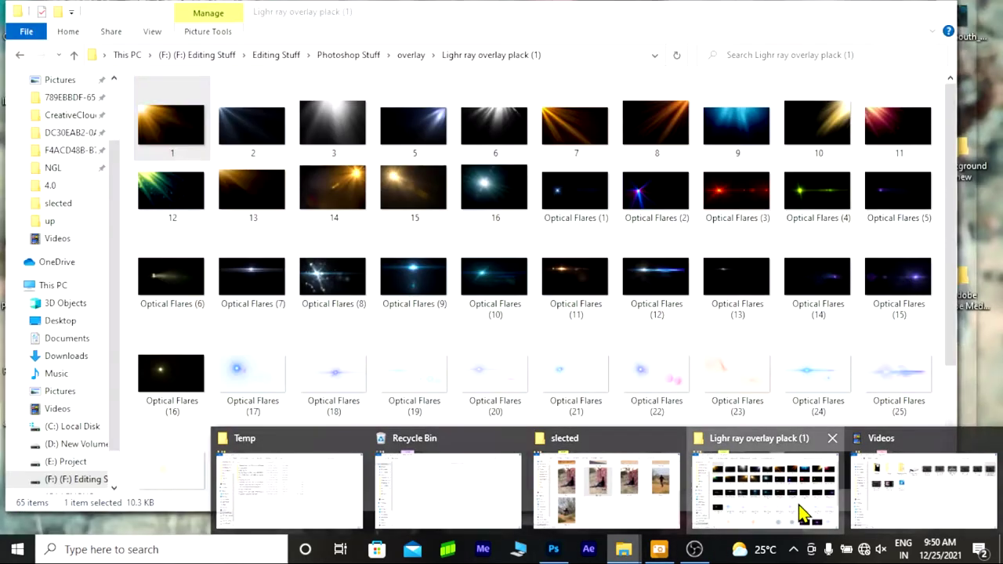
# Step: Bring the overlay folder forward briefly, then return to the photo
pyautogui.moveTo(624, 549)
pyautogui.click(799, 510)
pyautogui.scroll(3, 400, 301)
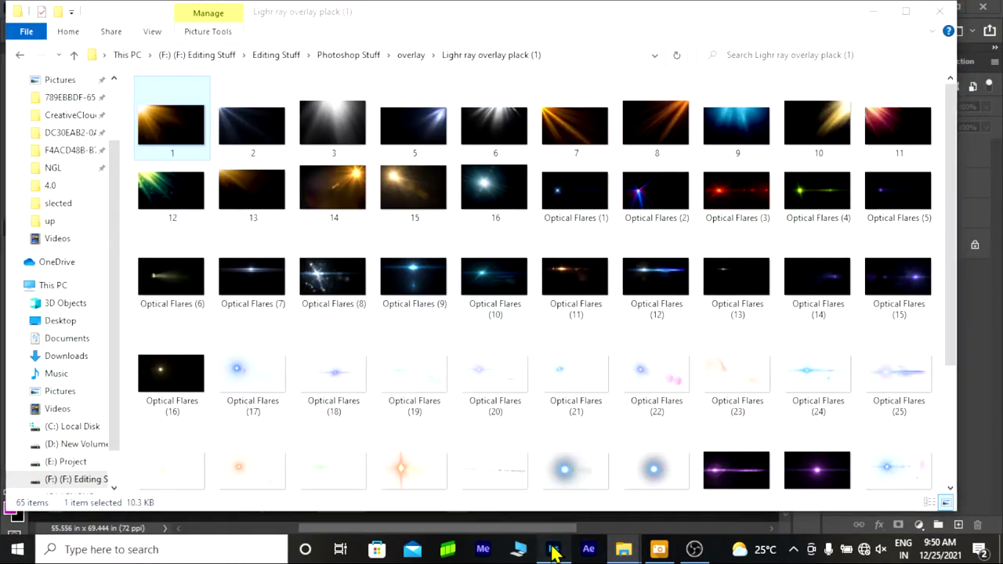
pyautogui.click(555, 546)
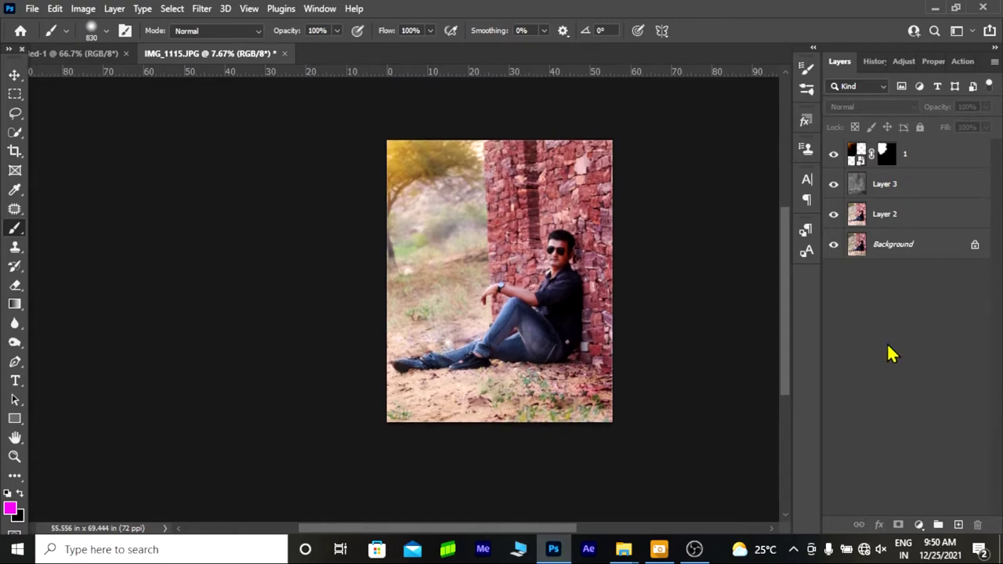
# Step: Merge Layer 3 and Layer 2 into one layer
pyautogui.click(893, 183)
pyautogui.keyDown('shift'); pyautogui.click(884, 213); pyautogui.keyUp('shift')
pyautogui.rightClick(885, 213)
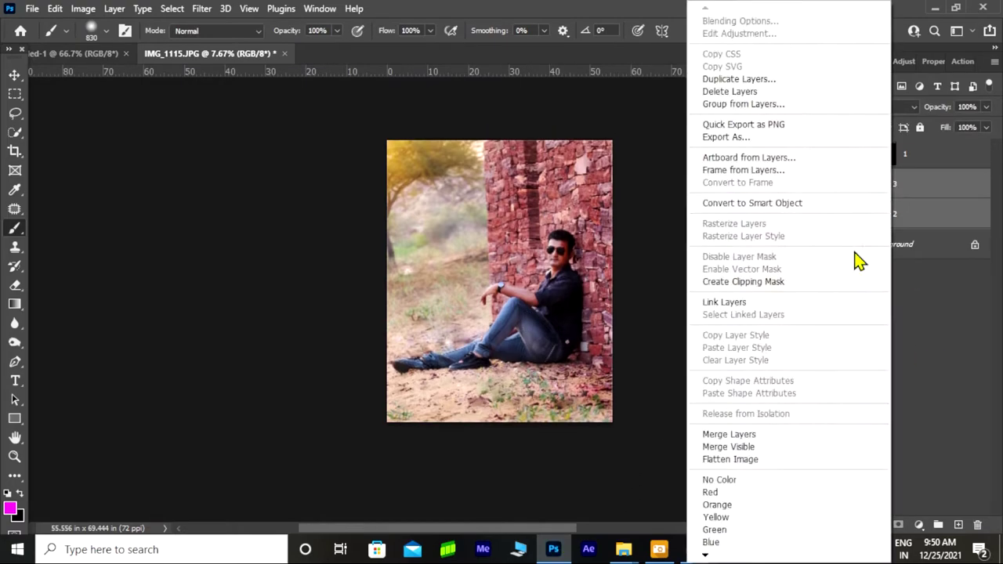
pyautogui.click(846, 433)
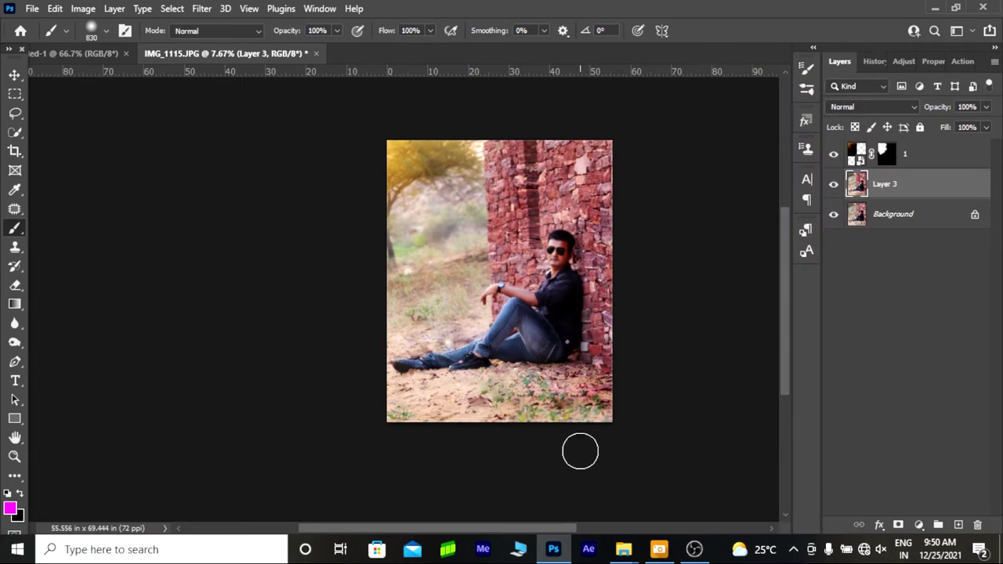
pyautogui.scroll(3, 549, 276)
pyautogui.scroll(-4, 655, 108)
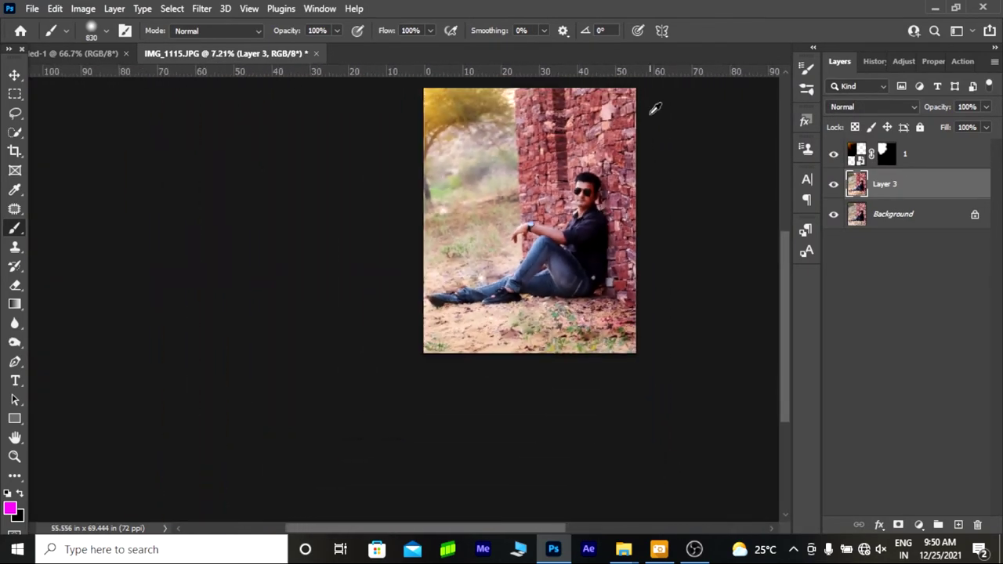
pyautogui.scroll(2, 655, 108)
# Step: Add a Curves adjustment layer that darkens the shadows
pyautogui.click(904, 61)
pyautogui.click(924, 61)
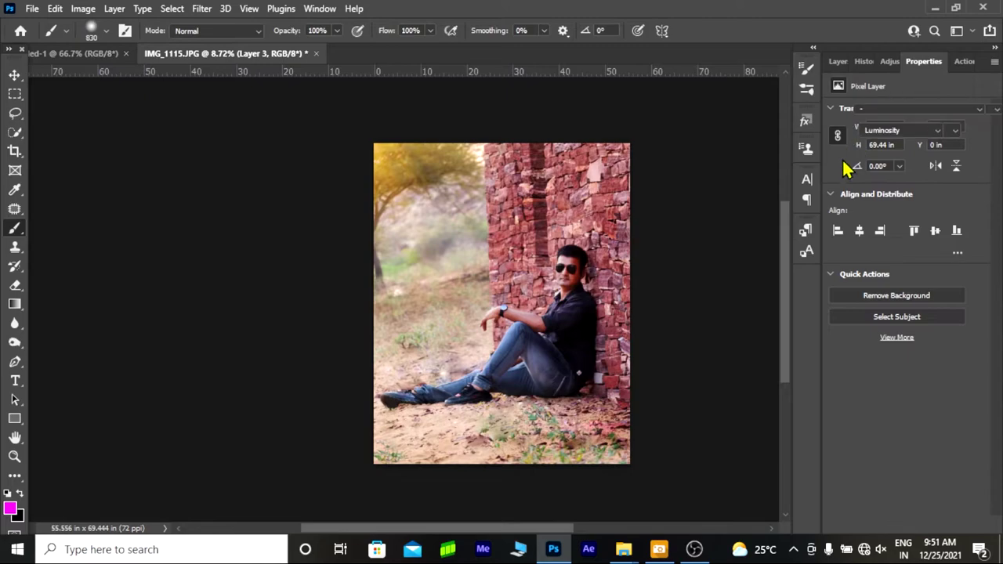
pyautogui.click(838, 130)
pyautogui.scroll(2, 588, 266)
pyautogui.moveTo(577, 224); pyautogui.dragTo(578, 232)
pyautogui.scroll(-2, 578, 232)
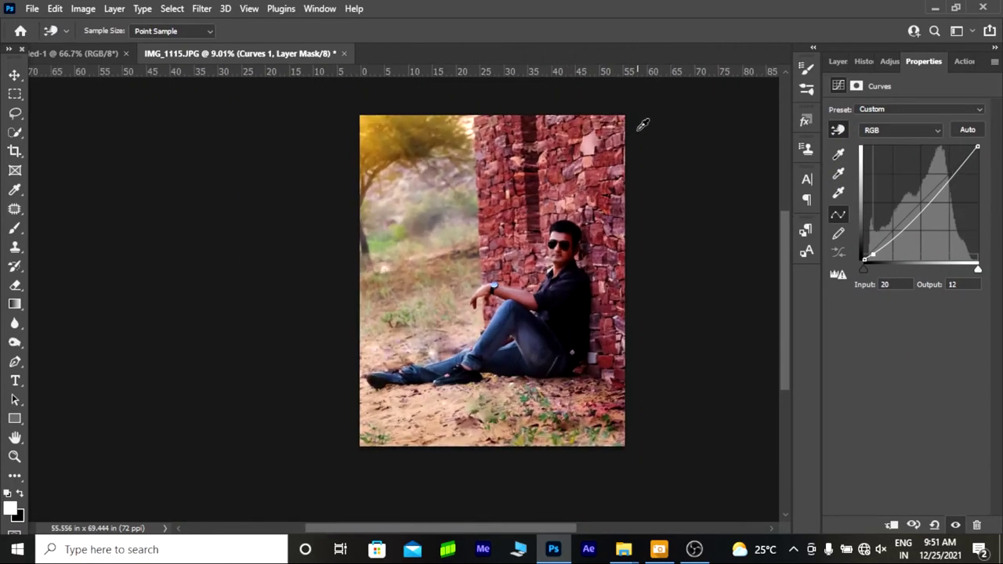
# Step: Add a second Curves layer with a raised point to brighten the image
pyautogui.click(890, 61)
pyautogui.click(903, 91)
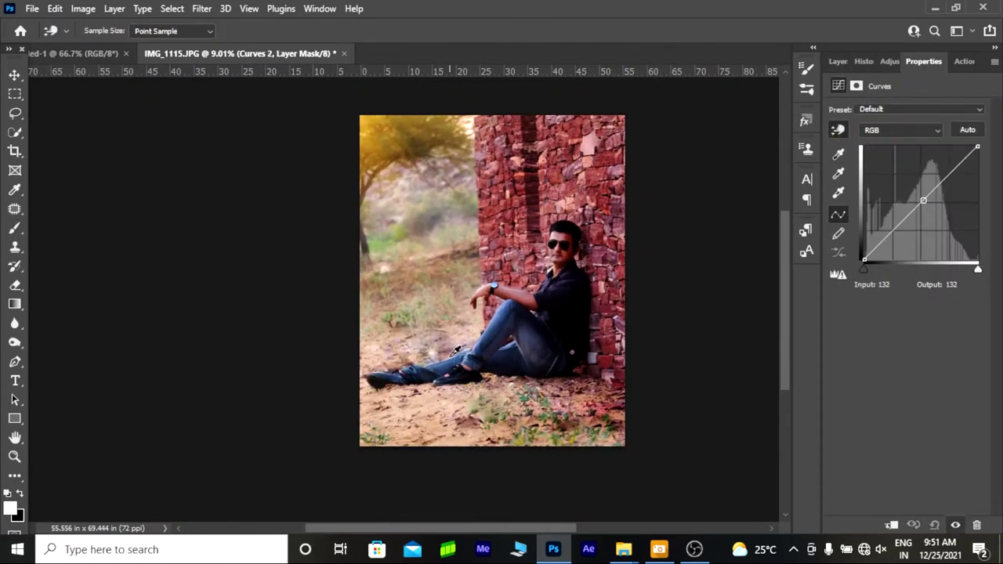
pyautogui.moveTo(457, 350); pyautogui.dragTo(443, 345)
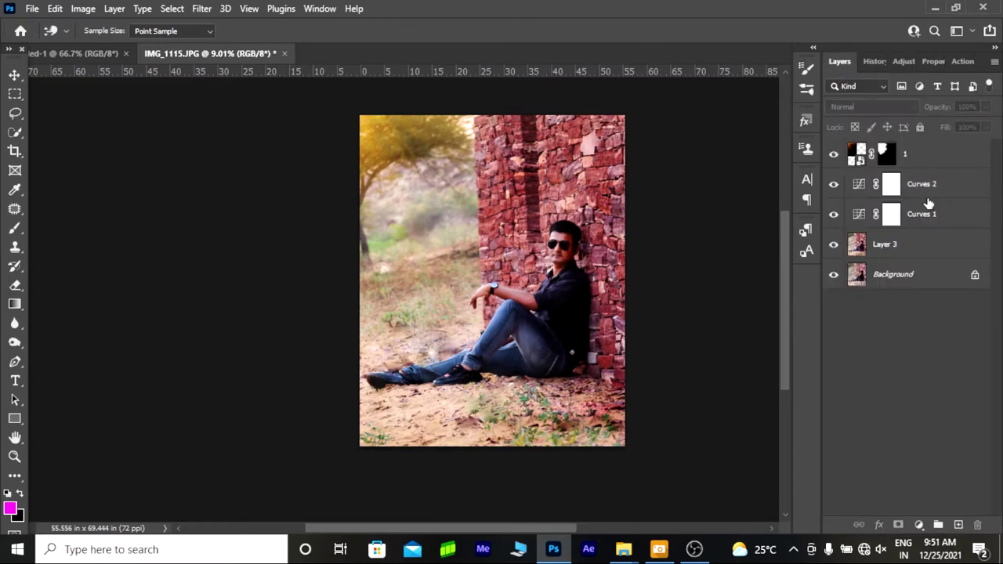
# Step: Move layer 1 below Curves 1 and select the top of the layer stack
pyautogui.moveTo(885, 154); pyautogui.dragTo(886, 228)
pyautogui.press('b')
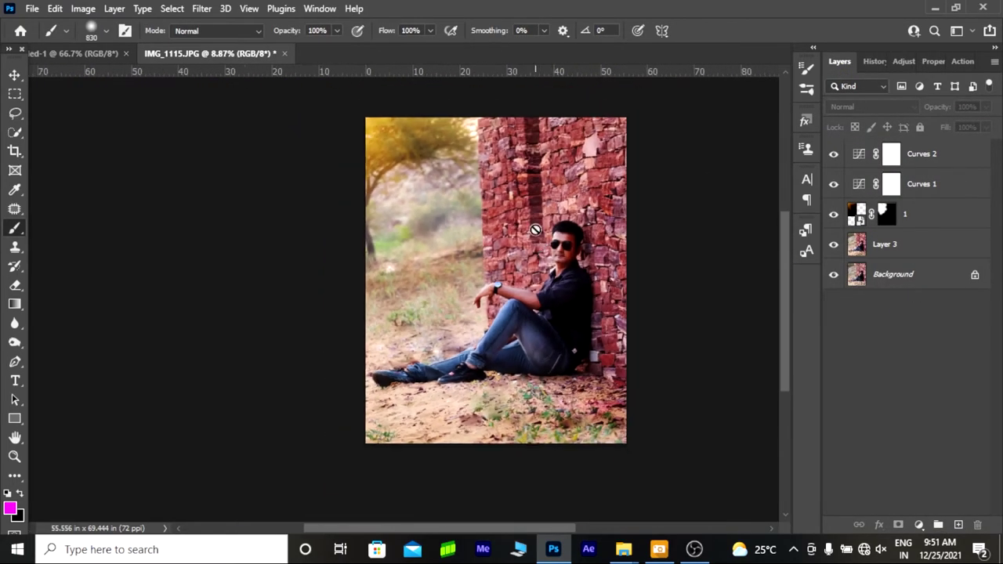
pyautogui.click(202, 8)
pyautogui.click(907, 339)
# Step: Stamp all visible layers into a new Layer 4 and launch the Camera Raw filter
pyautogui.hotkey('ctrl', 'shift', 'alt', 'e')
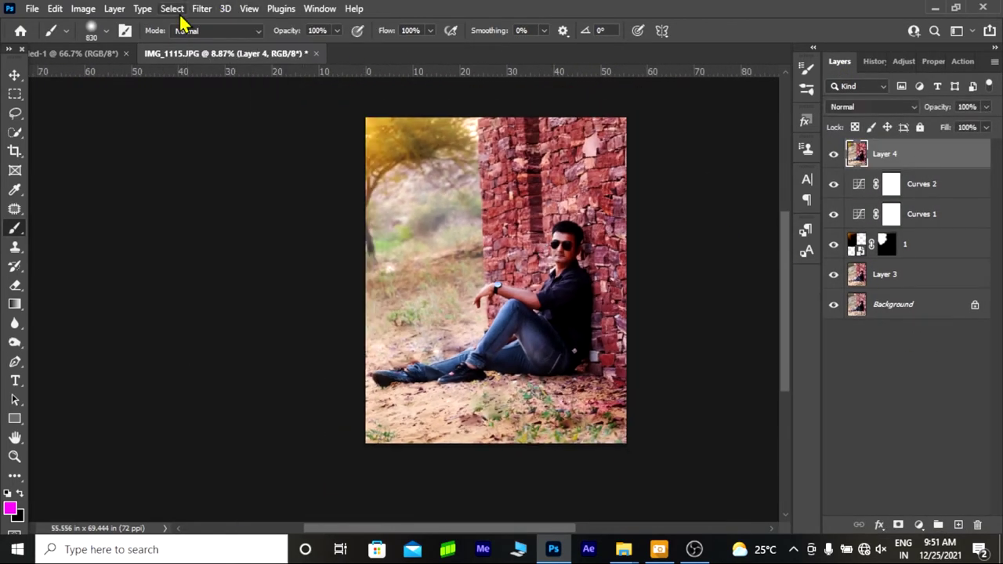
pyautogui.click(202, 8)
pyautogui.click(241, 122)
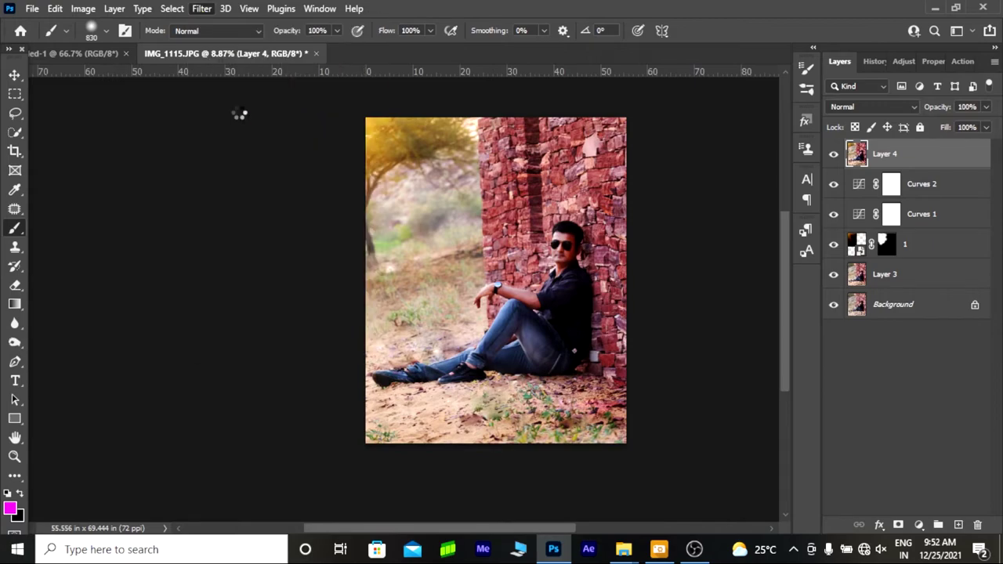
# Step: In Color Mixer, set Blues, Purples, Greens saturation to -100, lower Yellows, Oranges +28
pyautogui.click(717, 296)
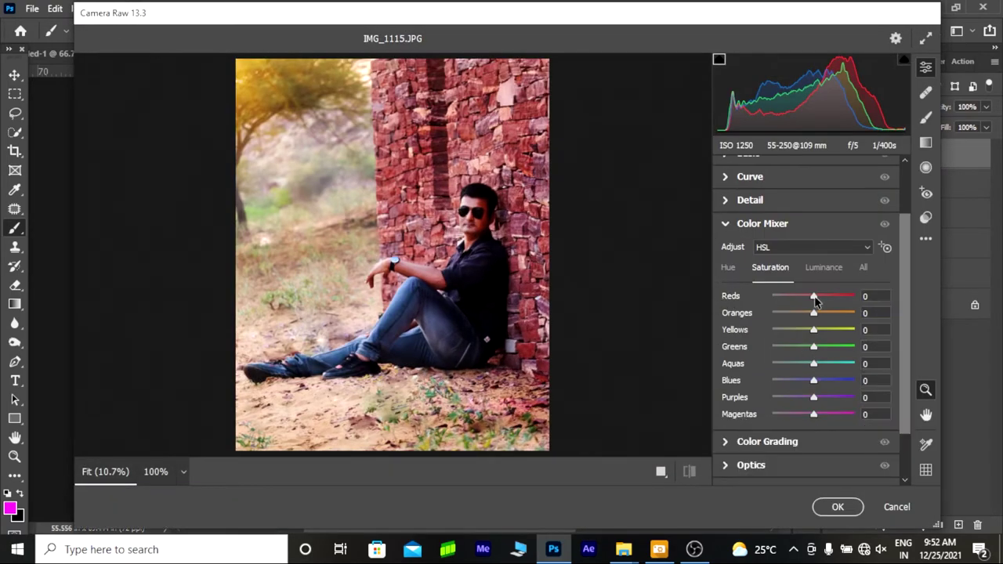
pyautogui.moveTo(815, 398); pyautogui.dragTo(773, 398)
pyautogui.moveTo(813, 380)
pyautogui.mouseDown()
pyautogui.moveTo(773, 380)
pyautogui.moveTo(773, 347)
pyautogui.mouseUp()
pyautogui.moveTo(814, 330); pyautogui.dragTo(793, 336)
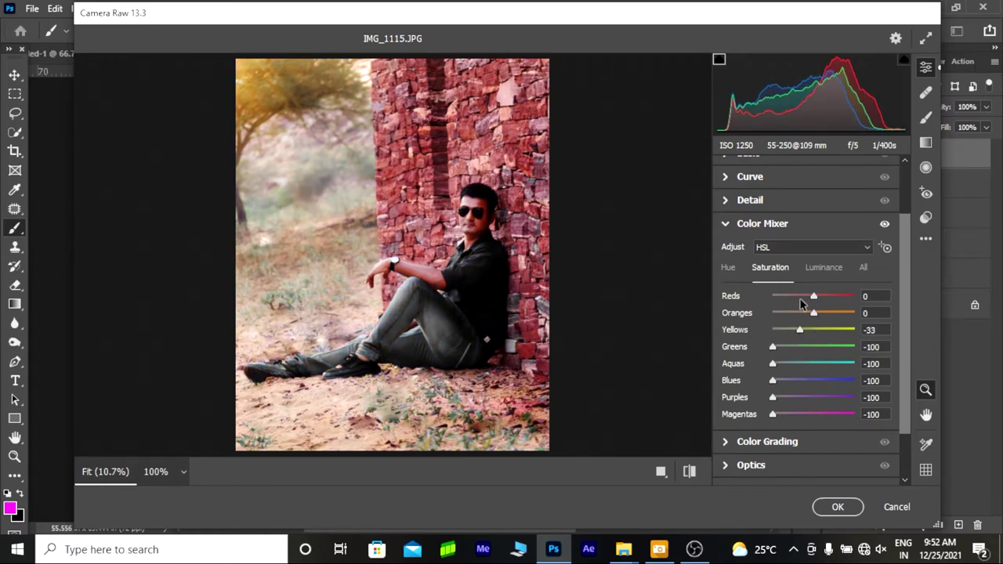
pyautogui.moveTo(815, 296)
pyautogui.mouseDown()
pyautogui.moveTo(790, 298)
pyautogui.moveTo(817, 308)
pyautogui.mouseUp()
pyautogui.moveTo(817, 314)
pyautogui.mouseDown()
pyautogui.moveTo(826, 315)
pyautogui.moveTo(817, 330)
pyautogui.moveTo(809, 318)
pyautogui.mouseUp()
# Step: Experiment with points on the blue-channel tone curve
pyautogui.click(728, 227)
pyautogui.click(741, 246)
pyautogui.click(836, 220)
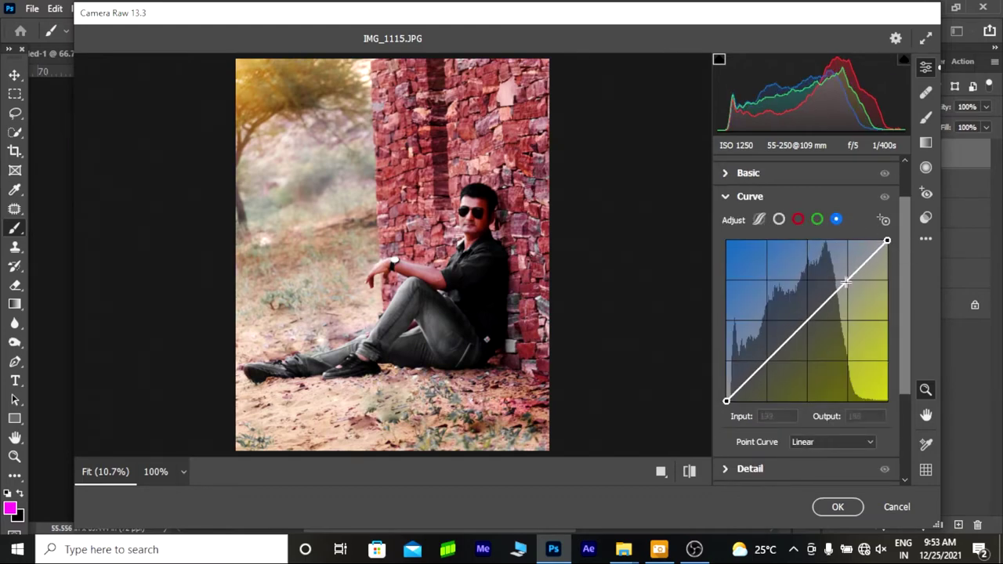
pyautogui.moveTo(846, 282); pyautogui.dragTo(837, 280)
pyautogui.moveTo(766, 358); pyautogui.dragTo(773, 370)
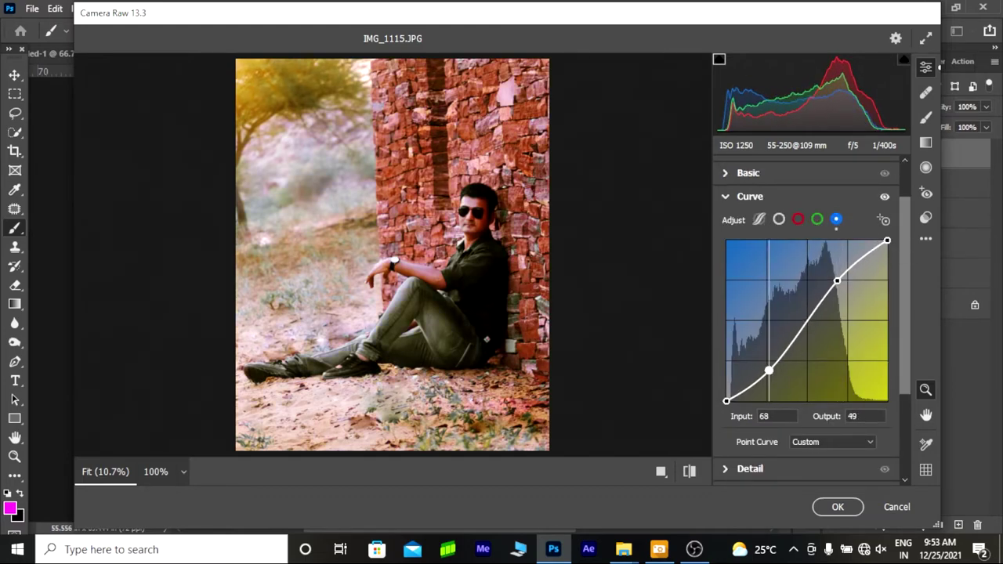
pyautogui.doubleClick(829, 292)
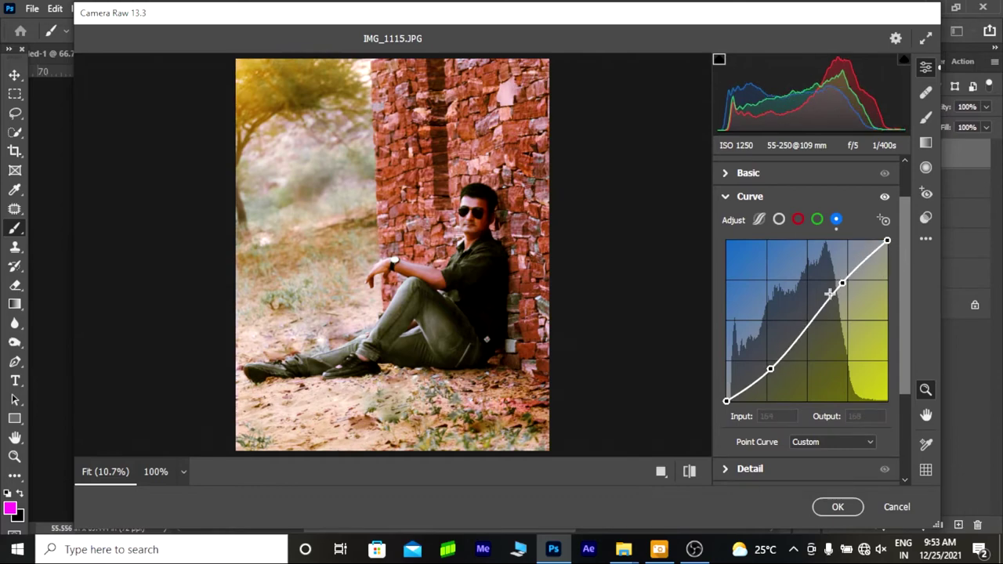
pyautogui.moveTo(845, 280); pyautogui.dragTo(840, 286)
pyautogui.doubleClick(834, 286)
pyautogui.click(845, 282)
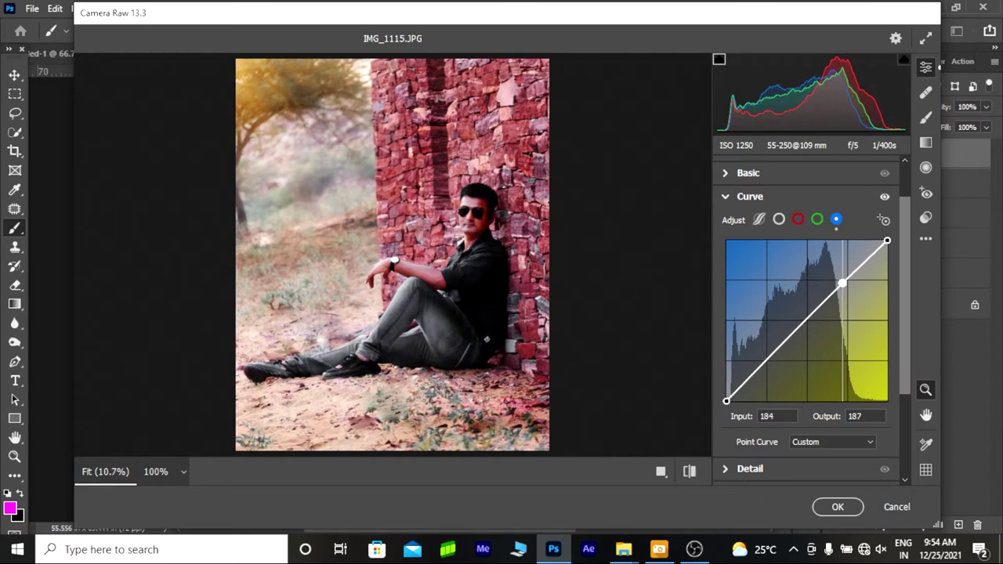
pyautogui.press('Delete')
# Step: Set Blacks to -10 and apply the Camera Raw grade
pyautogui.click(737, 174)
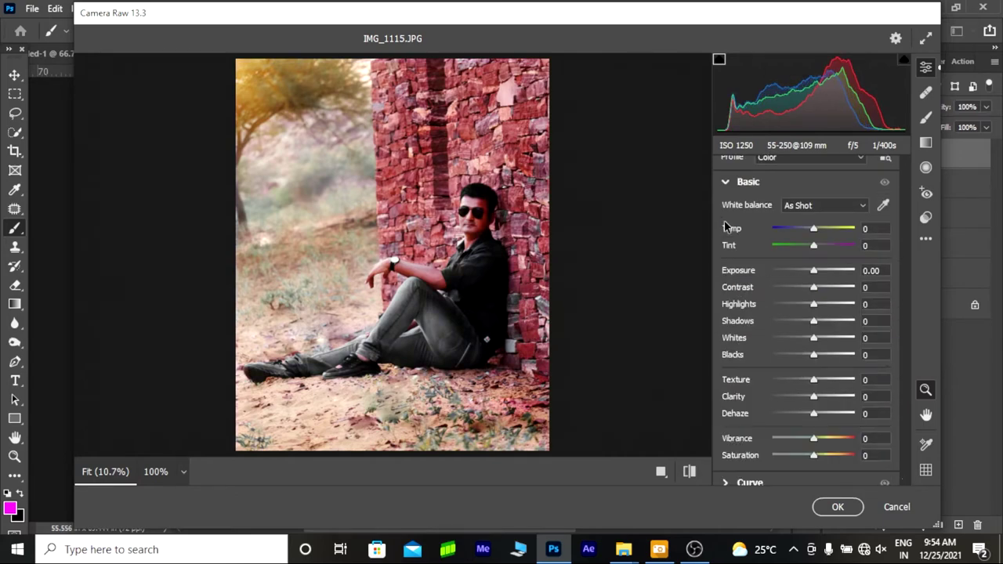
pyautogui.moveTo(816, 359); pyautogui.dragTo(818, 359)
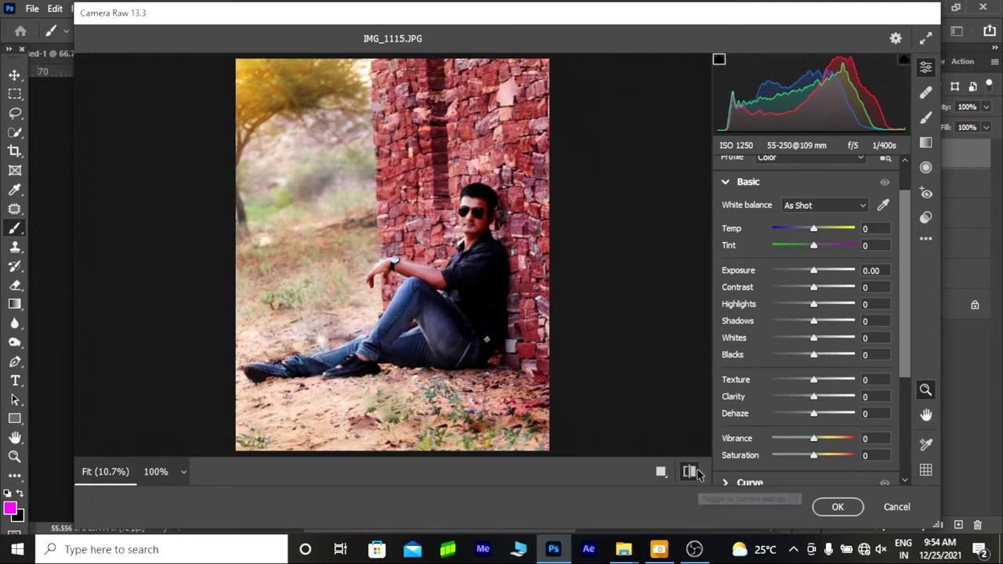
pyautogui.click(836, 507)
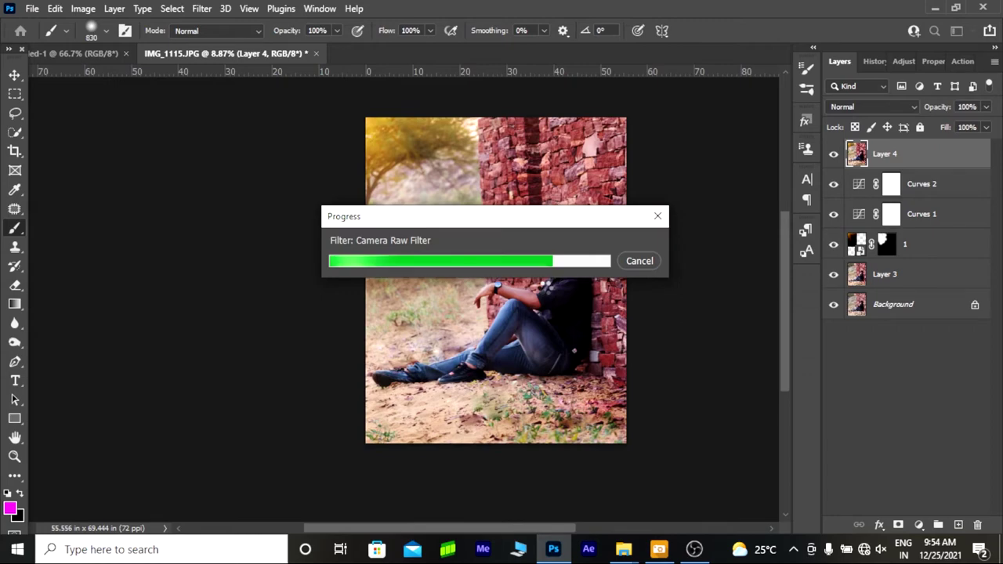
# Step: Zoom in and out to check the grey jeans, then switch to the Blur tool
pyautogui.scroll(-2, 549, 280)
pyautogui.scroll(3, 548, 279)
pyautogui.scroll(-3, 537, 320)
pyautogui.scroll(3, 538, 320)
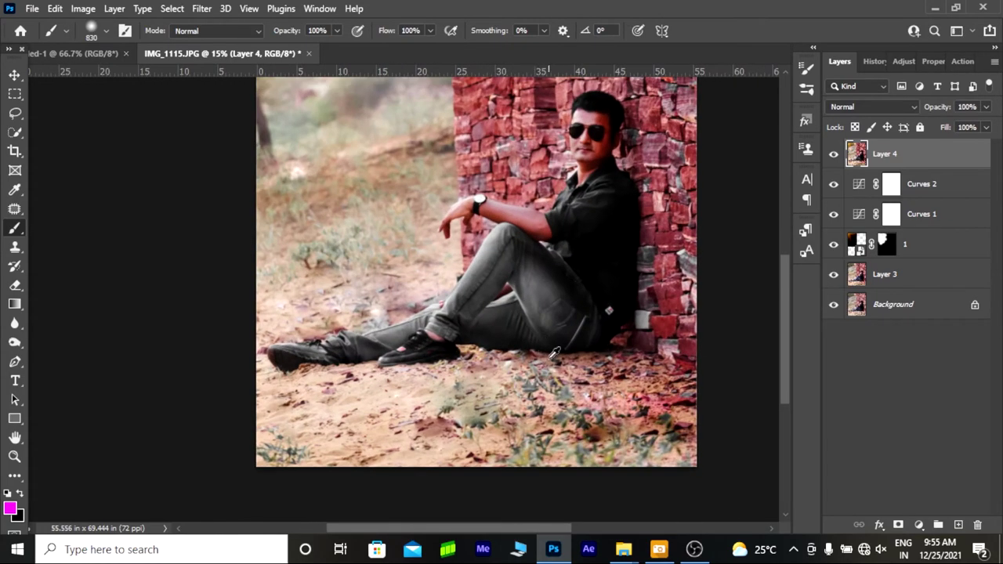
pyautogui.scroll(-3, 489, 341)
pyautogui.scroll(1, 535, 296)
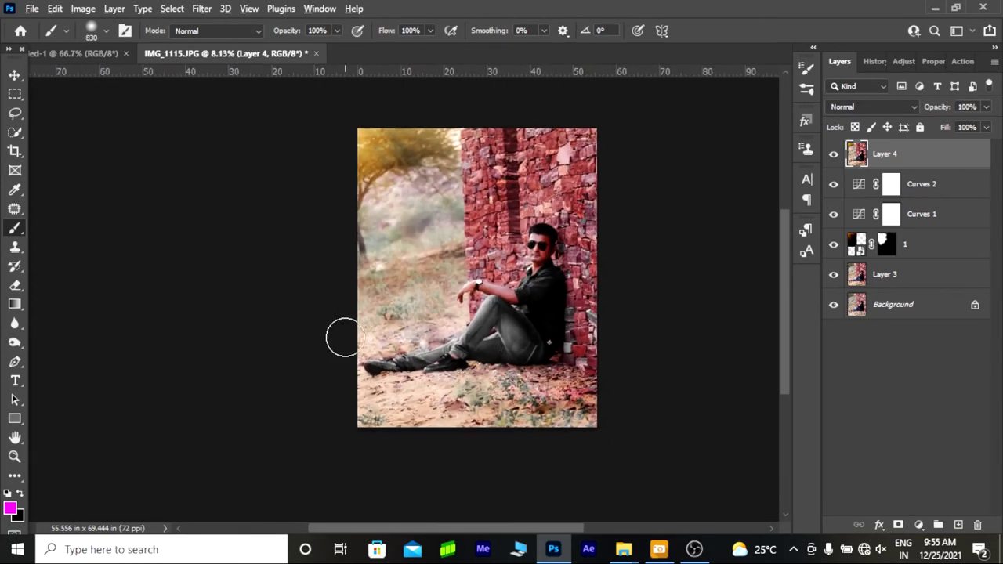
pyautogui.click(14, 323)
pyautogui.click(69, 322)
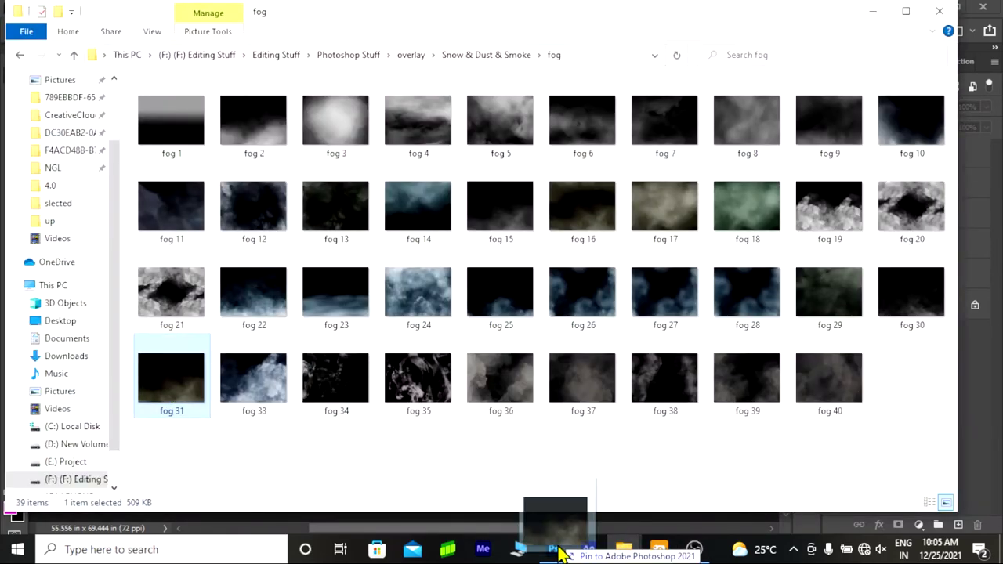
# Step: Place the fog 31 image and stretch it across the lower half of the photo
pyautogui.moveTo(559, 553); pyautogui.dragTo(501, 290)
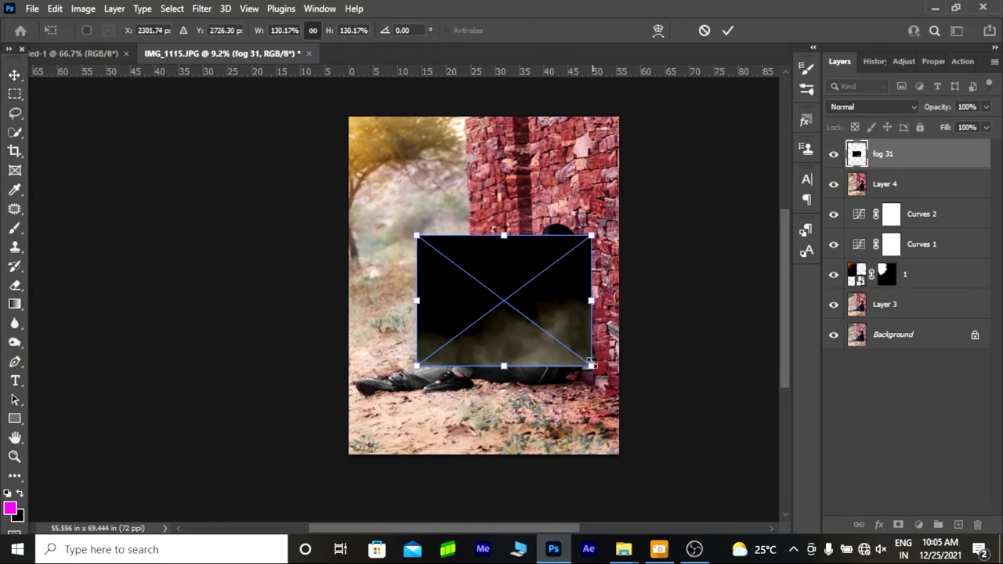
pyautogui.moveTo(417, 347)
pyautogui.mouseDown()
pyautogui.moveTo(409, 380)
pyautogui.moveTo(336, 432)
pyautogui.mouseUp()
pyautogui.moveTo(540, 356); pyautogui.dragTo(570, 387)
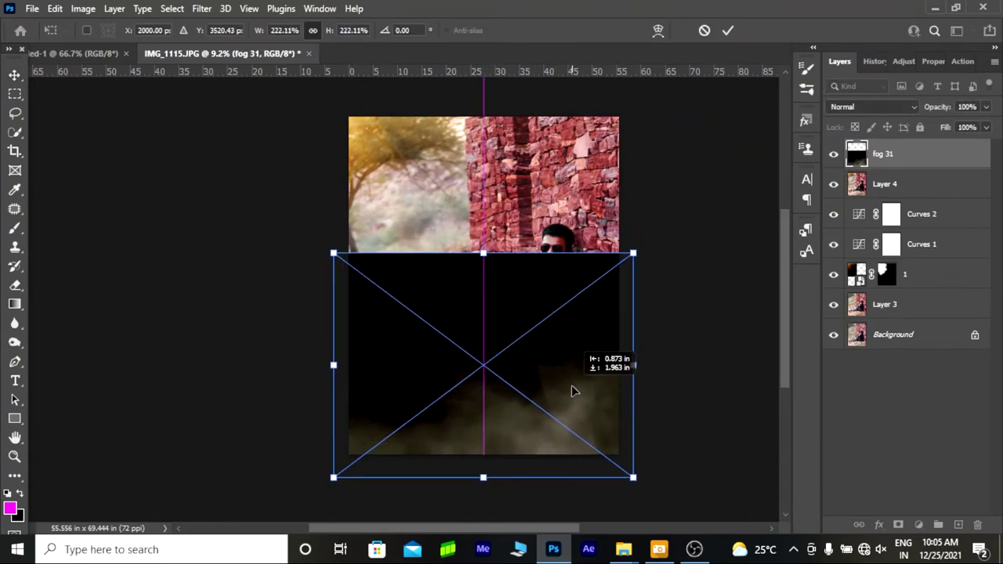
pyautogui.press('Return')
# Step: Set the fog layer to Lighten mode and hide it with a black mask
pyautogui.click(870, 106)
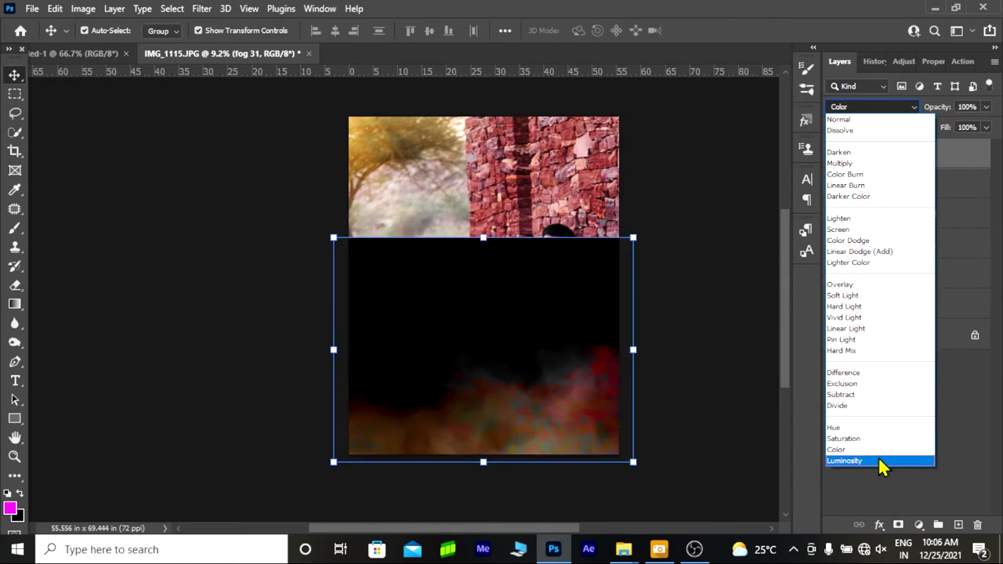
pyautogui.click(854, 220)
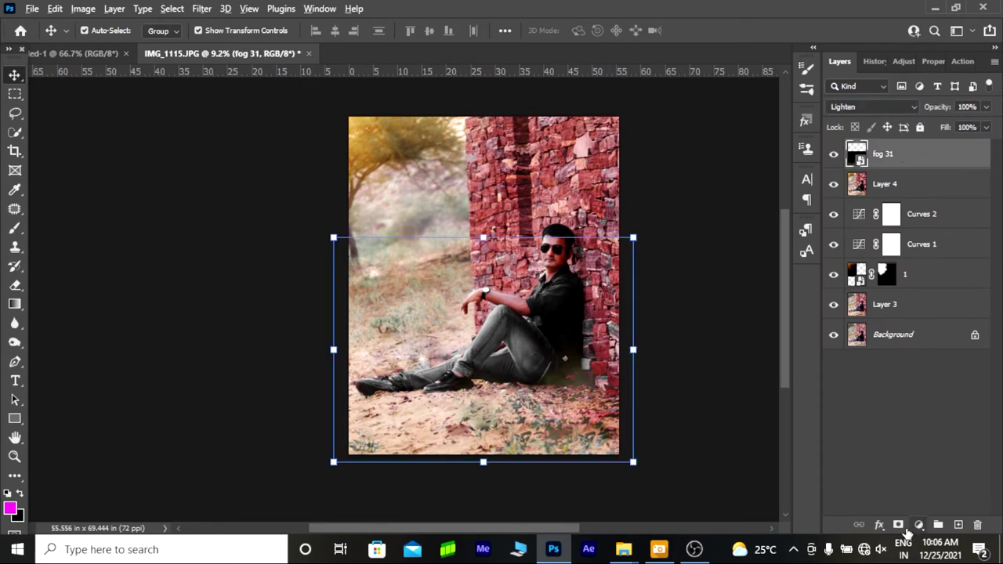
pyautogui.keyDown('alt'); pyautogui.click(899, 525); pyautogui.keyUp('alt')
pyautogui.press('b')
pyautogui.scroll(1, 542, 369)
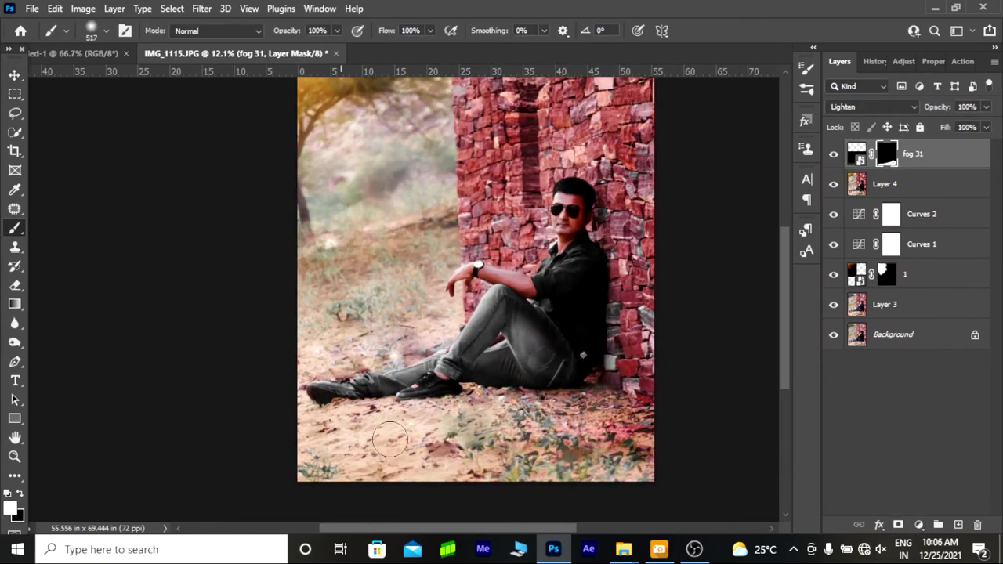
# Step: Paint fog back softly along the ground around the man, then open the History panel
pyautogui.scroll(-3, 639, 407)
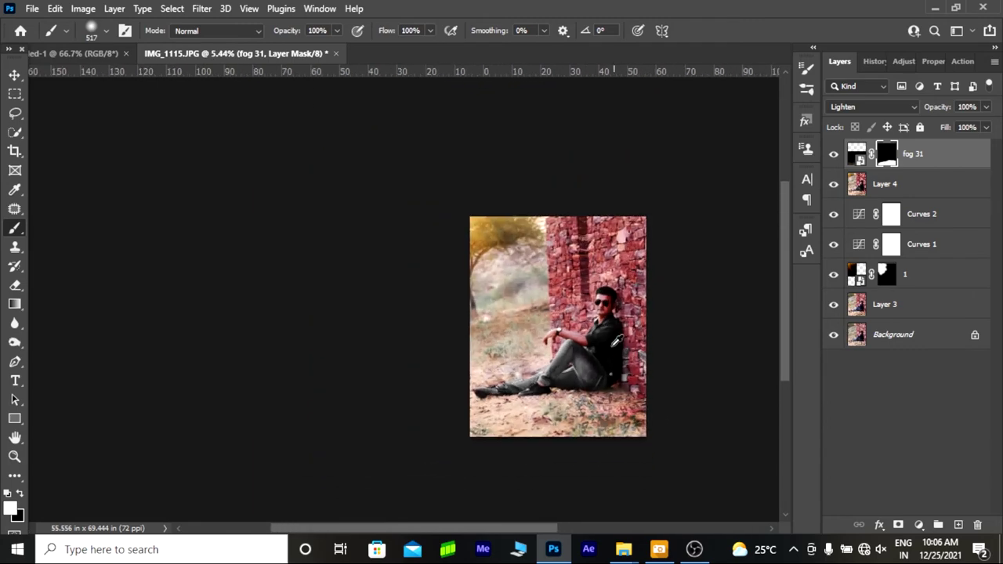
pyautogui.scroll(3, 639, 408)
pyautogui.scroll(-1, 639, 407)
pyautogui.scroll(3, 639, 408)
pyautogui.scroll(2, 640, 408)
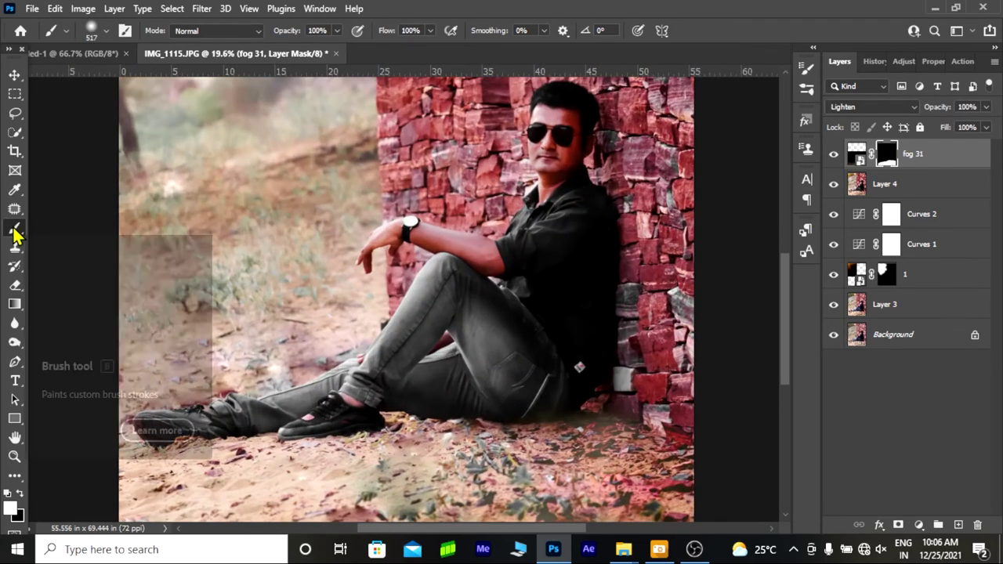
pyautogui.scroll(2, 641, 407)
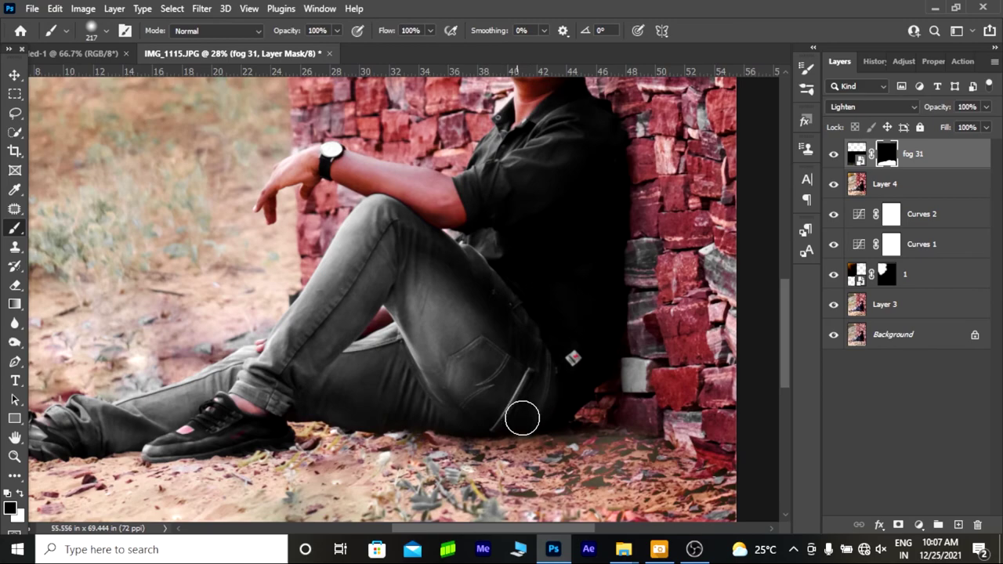
pyautogui.scroll(-5, 390, 428)
pyautogui.scroll(1, 631, 432)
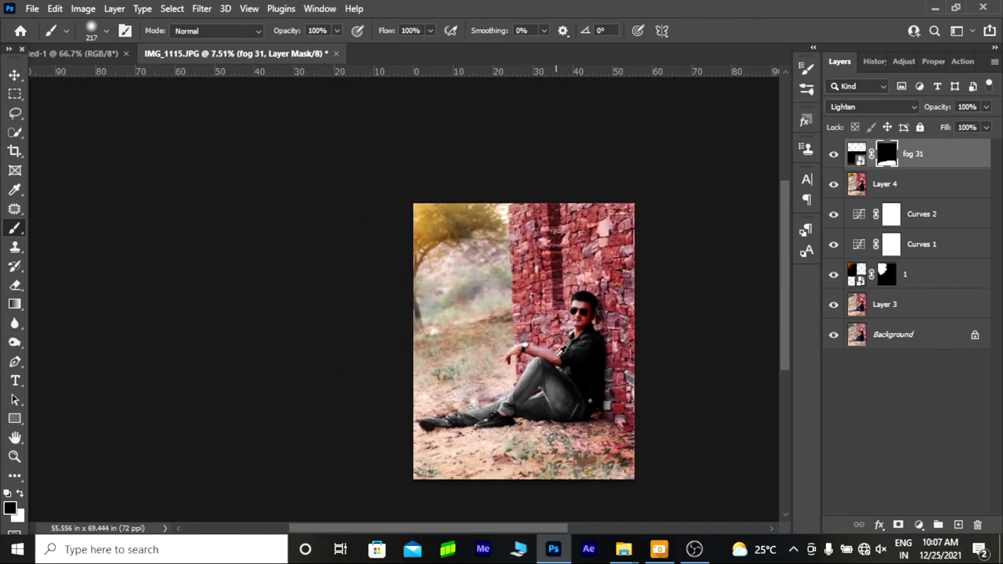
pyautogui.scroll(1, 631, 431)
pyautogui.click(870, 61)
pyautogui.scroll(10, 894, 102)
# Step: Compare with the original snapshot, restore the finished edit, and open Save As for IMG_1115
pyautogui.click(896, 88)
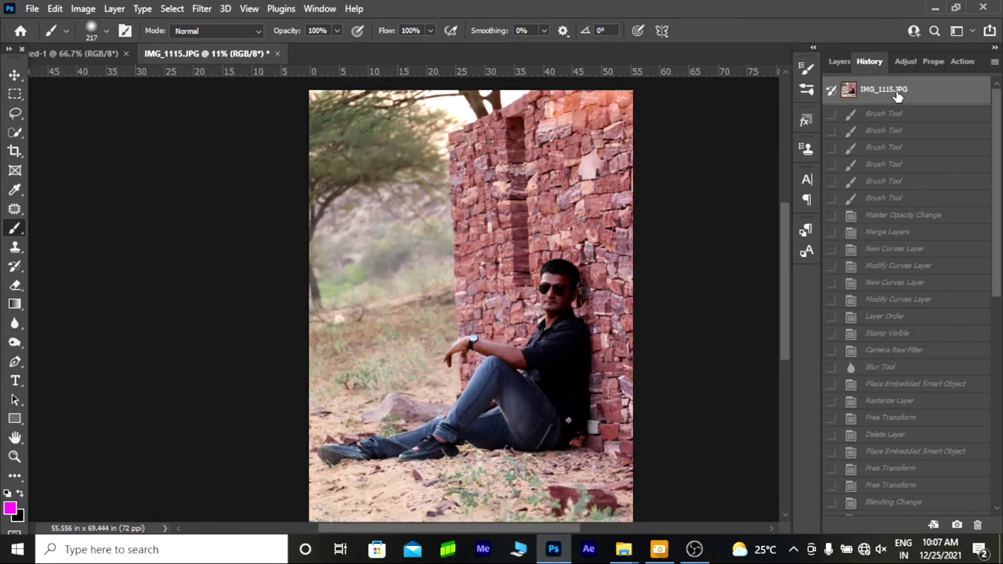
pyautogui.hotkey('ctrl', 'z')
pyautogui.scroll(-1, 588, 265)
pyautogui.click(840, 62)
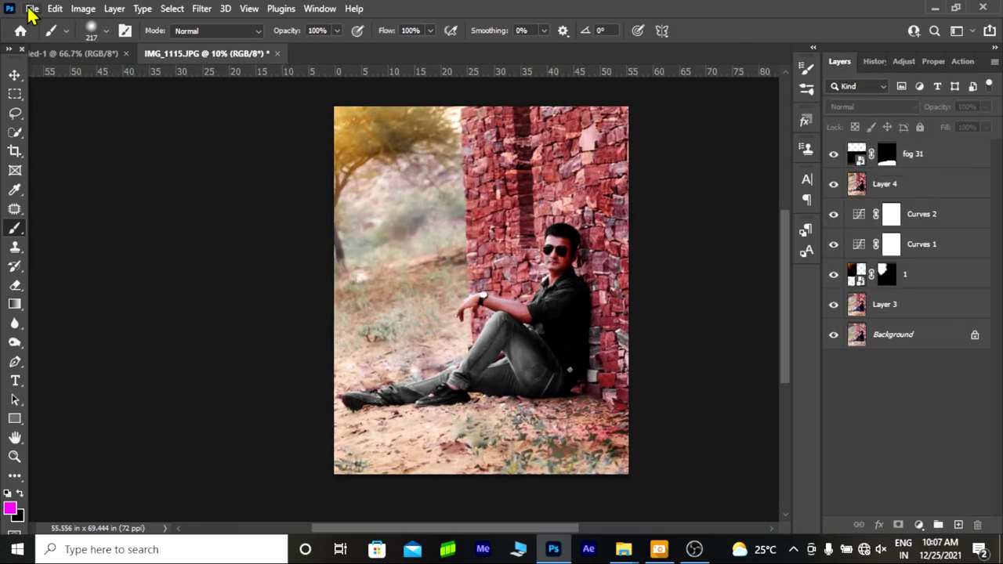
pyautogui.hotkey('ctrl', 'shift', 's')
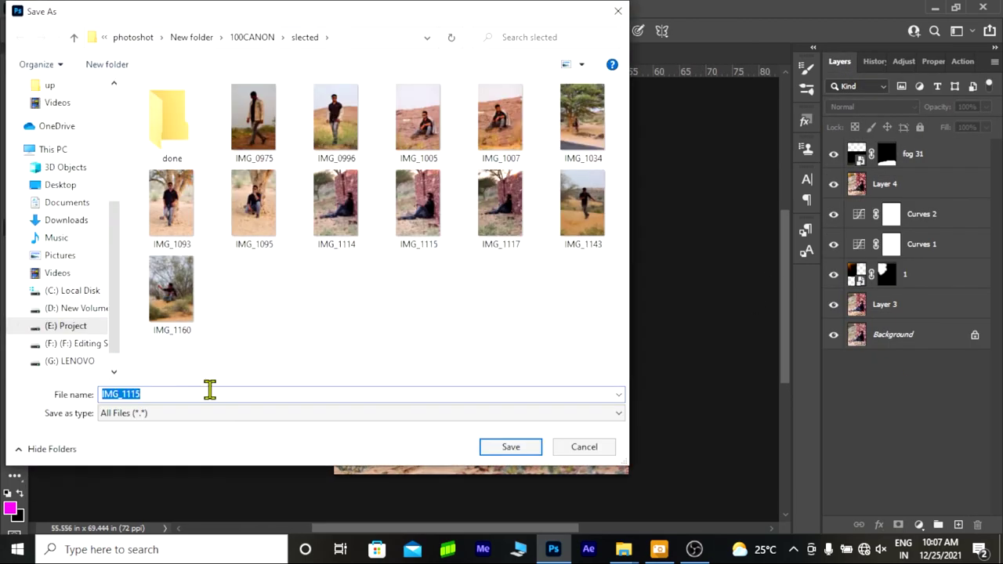